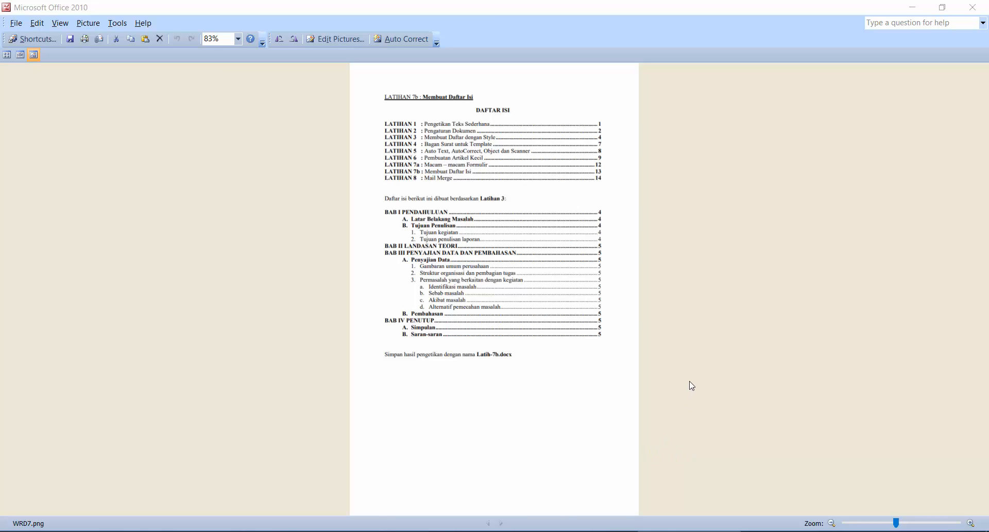
Start Word 2016 and create a new blank document.
{"action": "key", "text": "super"}
{"action": "type", "text": "word"}
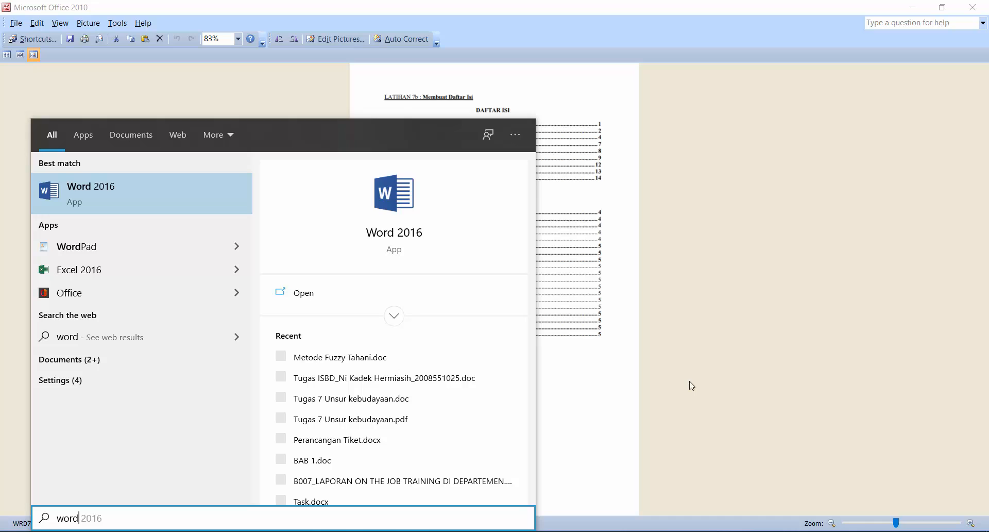
{"action": "key", "text": "Return"}
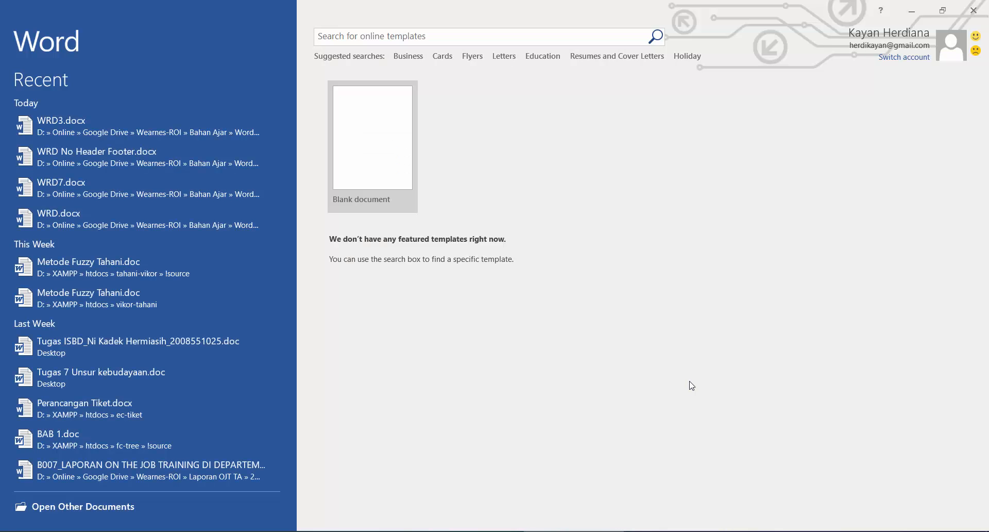
{"action": "left_click", "coordinate": [359, 119]}
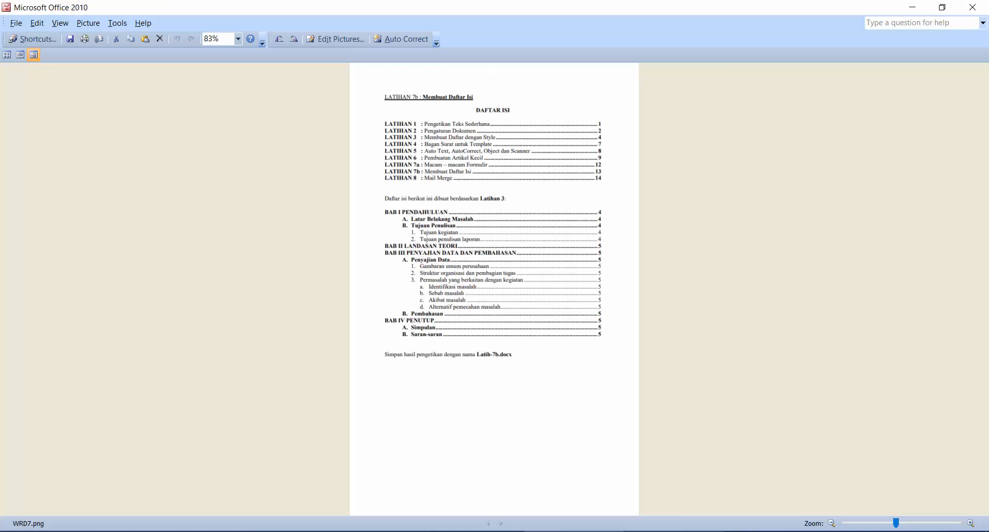
Switch to the reference image WRD7.png and enlarge it to 131% to examine the sample table of contents.
{"action": "key", "text": "alt+Tab"}
{"action": "left_click_drag", "start_coordinate": [897, 523], "coordinate": [910, 523]}
{"action": "scroll", "coordinate": [498, 260], "scroll_direction": "up", "scroll_amount": 3}
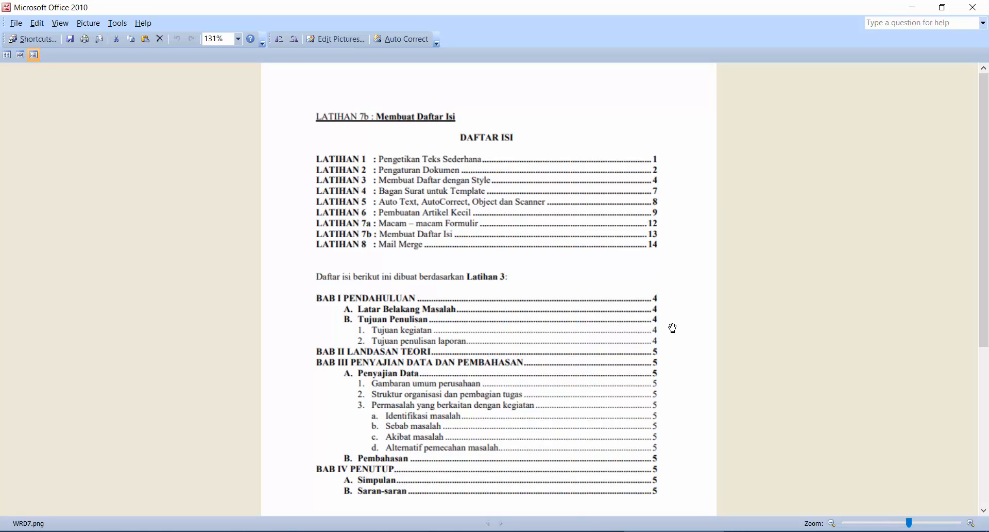
Switch to the blank Word document and enter the centered heading "DAFTAR ISI".
{"action": "mouse_move", "coordinate": [593, 531]}
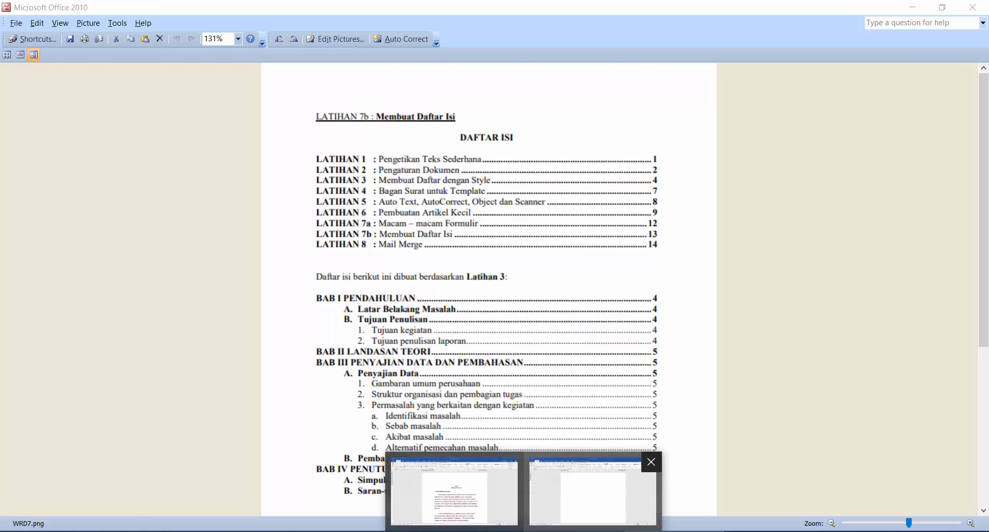
{"action": "left_click", "coordinate": [593, 492]}
{"action": "key", "text": "ctrl+e"}
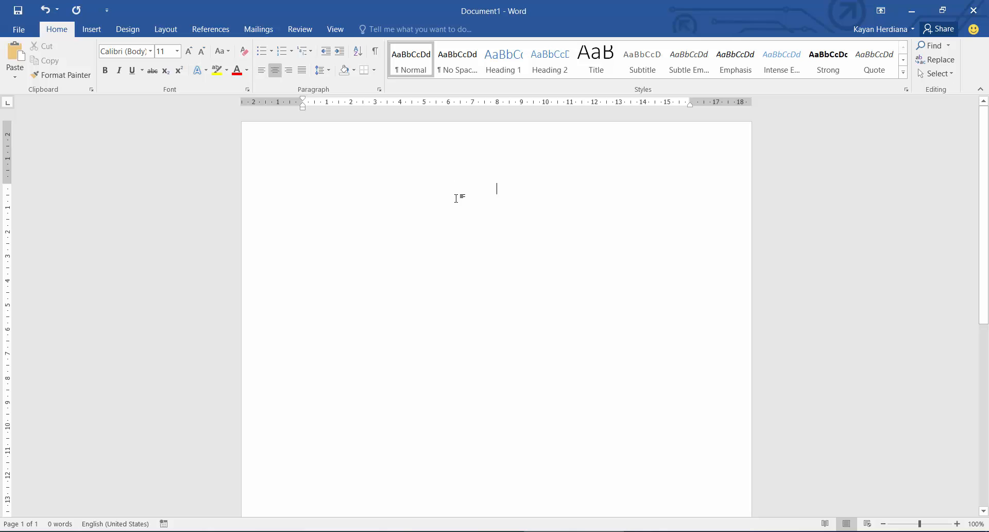
{"action": "type", "text": "DAFTAR ISI"}
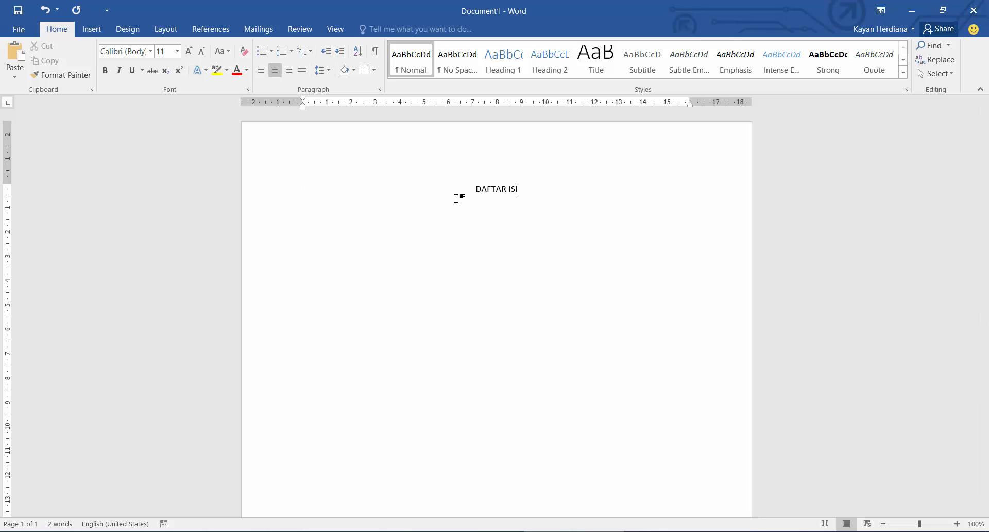
Format the whole document text in Times New Roman, size 12.
{"action": "key", "text": "ctrl+a"}
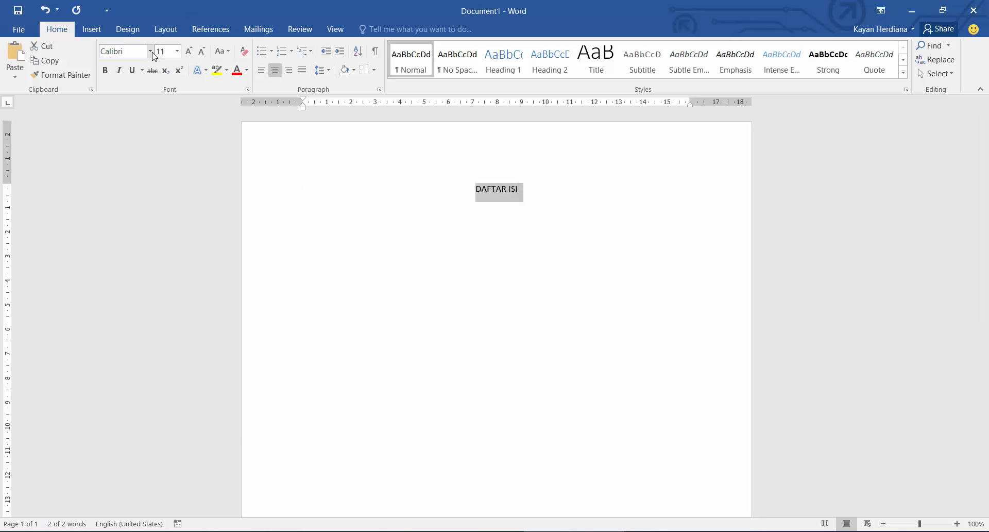
{"action": "left_click", "coordinate": [151, 53]}
{"action": "key", "text": "Down"}
{"action": "key", "text": "Tab"}
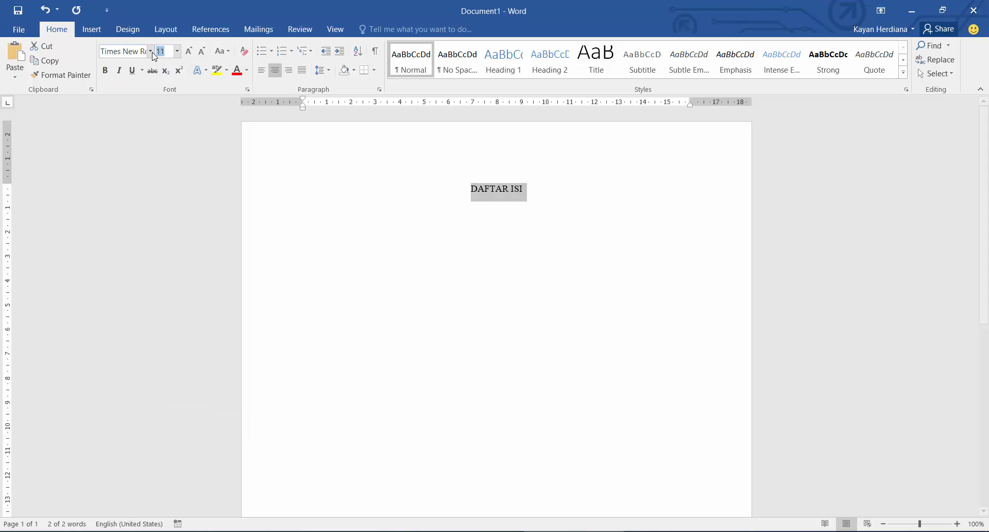
{"action": "type", "text": "12"}
{"action": "key", "text": "Return"}
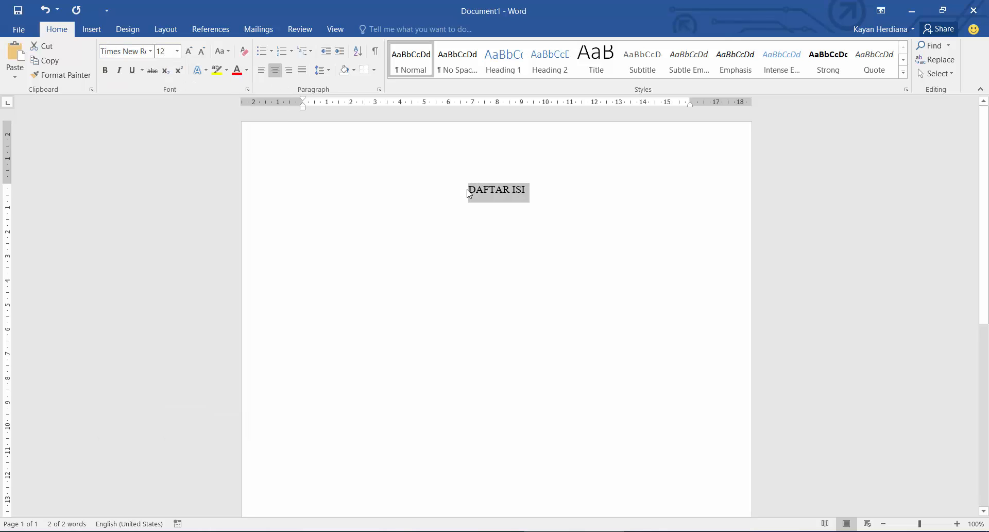
Add a left-aligned line below the heading reading "LATIHAN 1", following the reference image.
{"action": "left_click", "coordinate": [528, 226]}
{"action": "key", "text": "Return"}
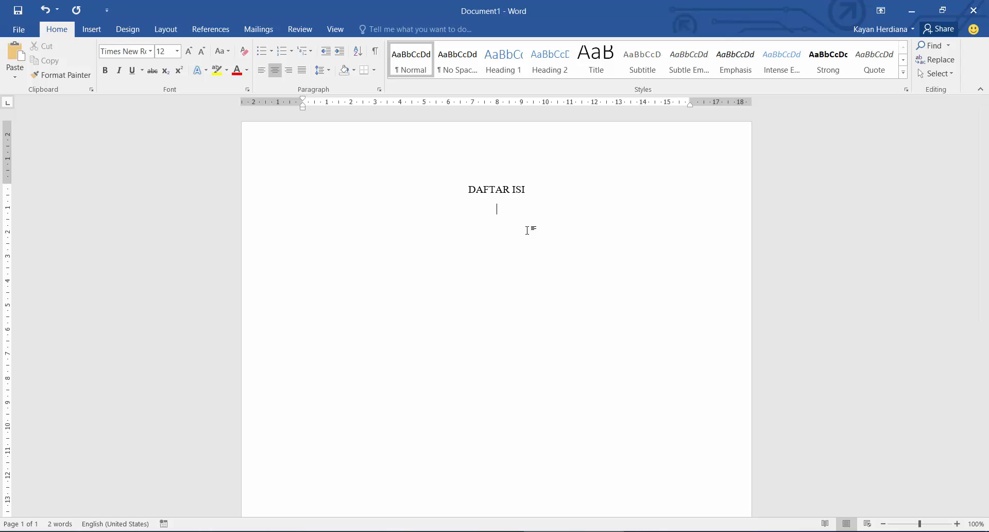
{"action": "type", "text": "L"}
{"action": "key", "text": "BackSpace"}
{"action": "key", "text": "ctrl+l"}
{"action": "key", "text": "alt+Tab"}
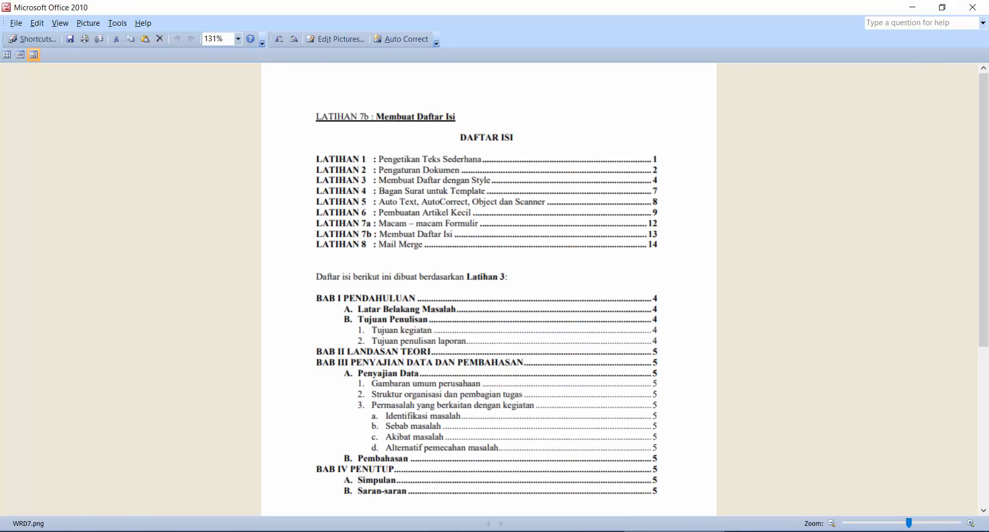
{"action": "key", "text": "alt+Tab"}
{"action": "type", "text": "LATIHAN"}
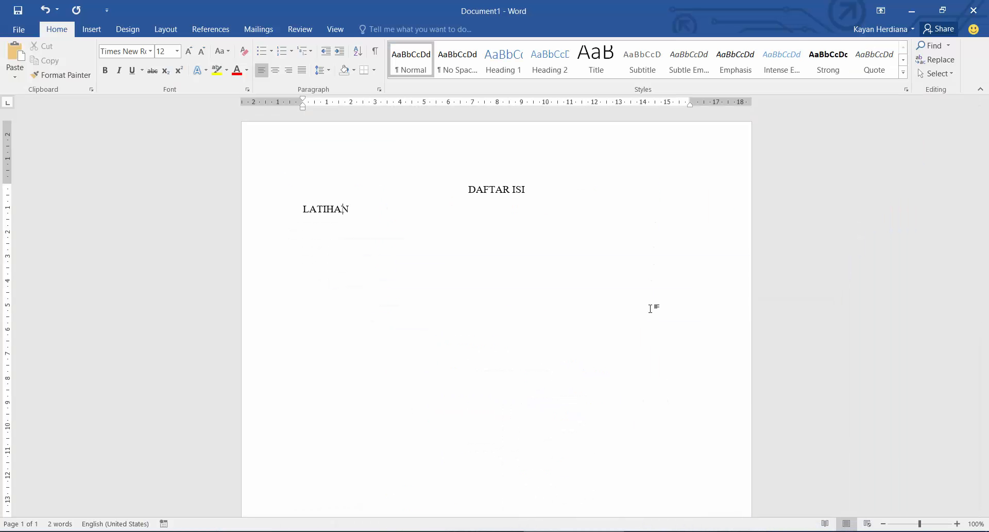
{"action": "type", "text": " 1"}
Set a left tab stop at 2,5 cm on the LATIHAN 1 line and enter ": Pengetikan Teks Sederhana" at it.
{"action": "left_click", "coordinate": [364, 103]}
{"action": "key", "text": "Tab"}
{"action": "type", "text": ":"}
{"action": "left_click", "coordinate": [674, 531]}
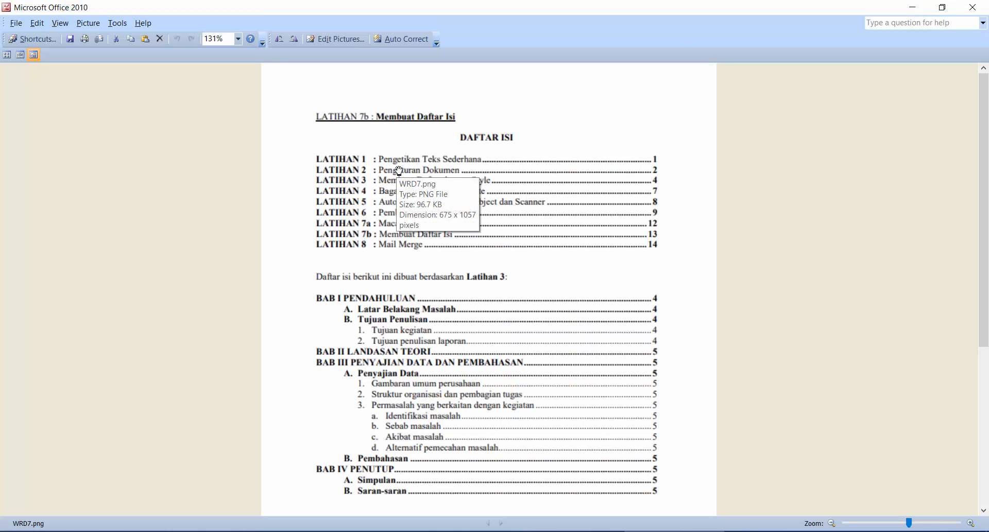
{"action": "left_click", "coordinate": [569, 531]}
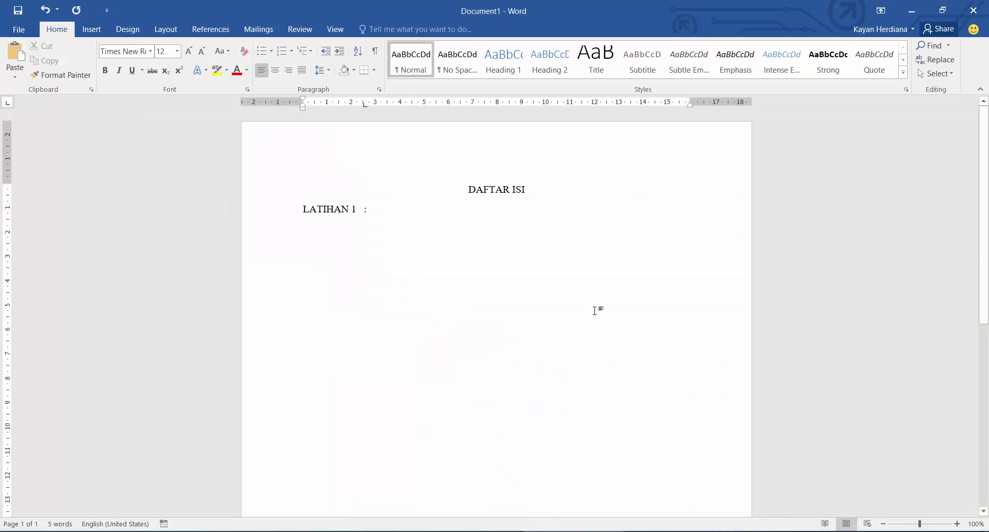
{"action": "type", "text": "Pengeti"}
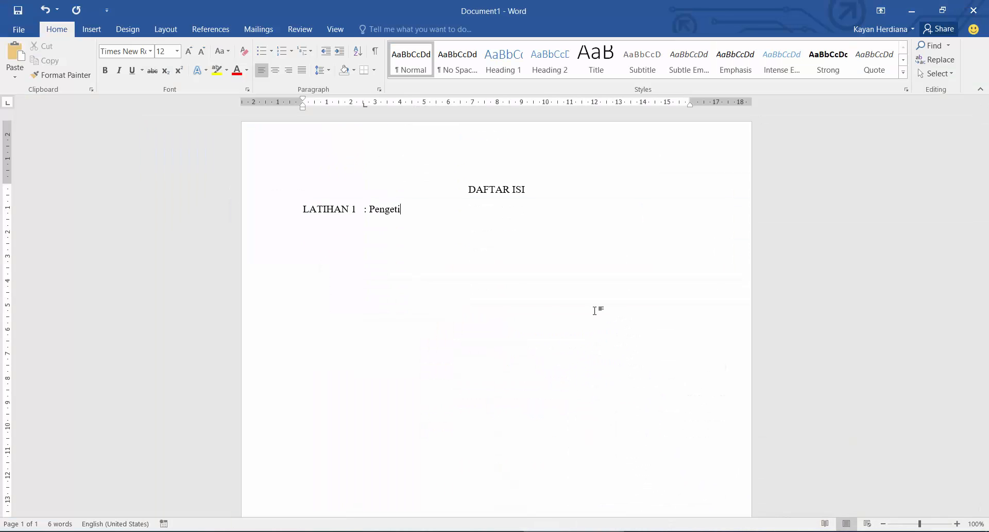
{"action": "type", "text": "kan Teks Sederhana"}
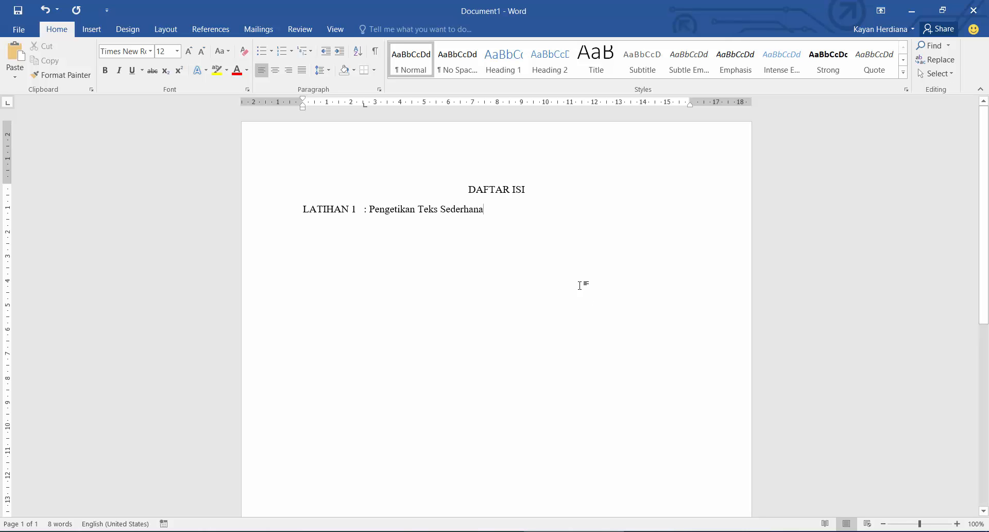
Set a right-aligned tab stop at 15,5 cm on the LATIHAN 1 line and enter 100 at it as page number.
{"action": "left_click", "coordinate": [661, 531]}
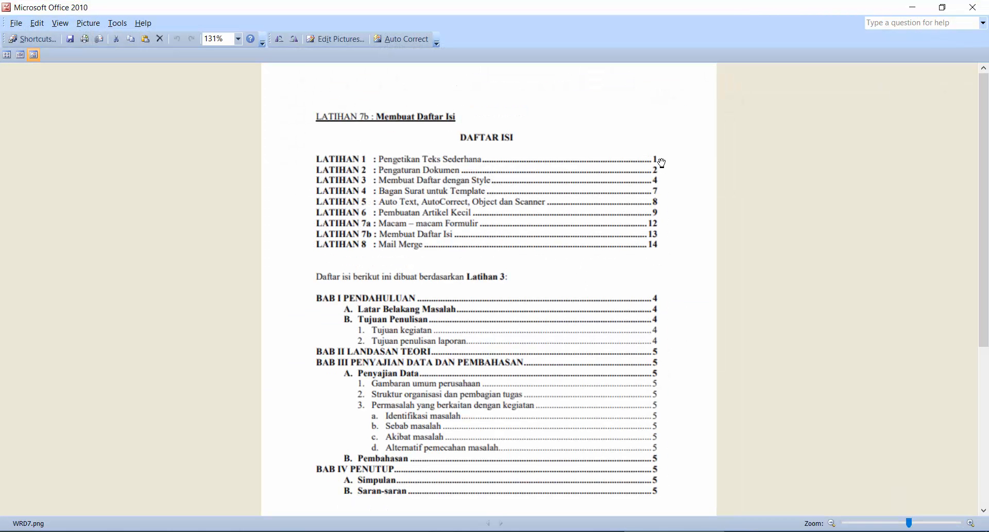
{"action": "left_click", "coordinate": [618, 530]}
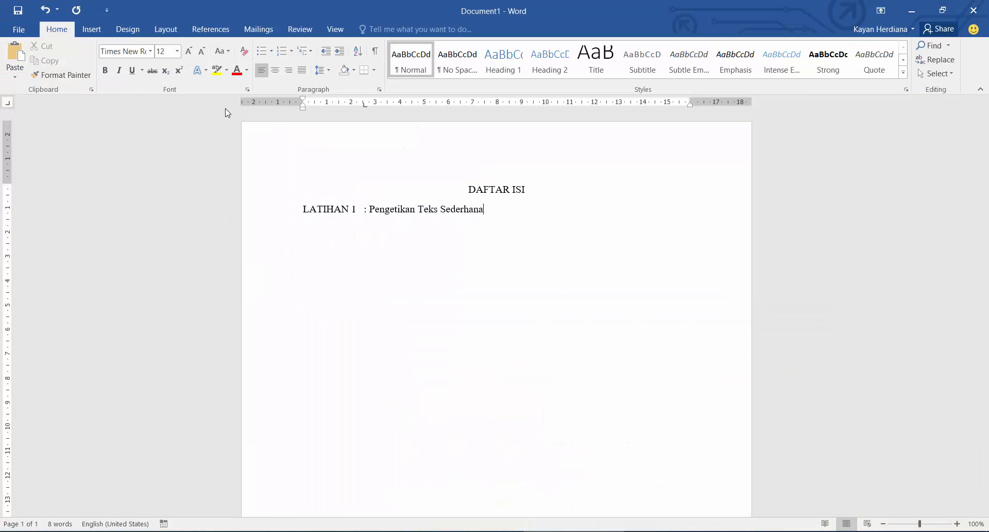
{"action": "left_click", "coordinate": [679, 103]}
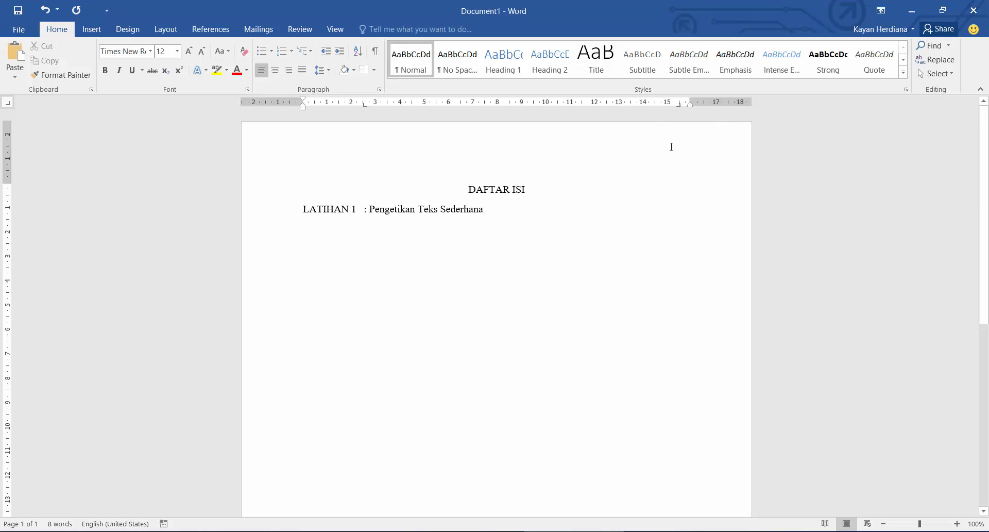
{"action": "key", "text": "Tab"}
{"action": "type", "text": "1"}
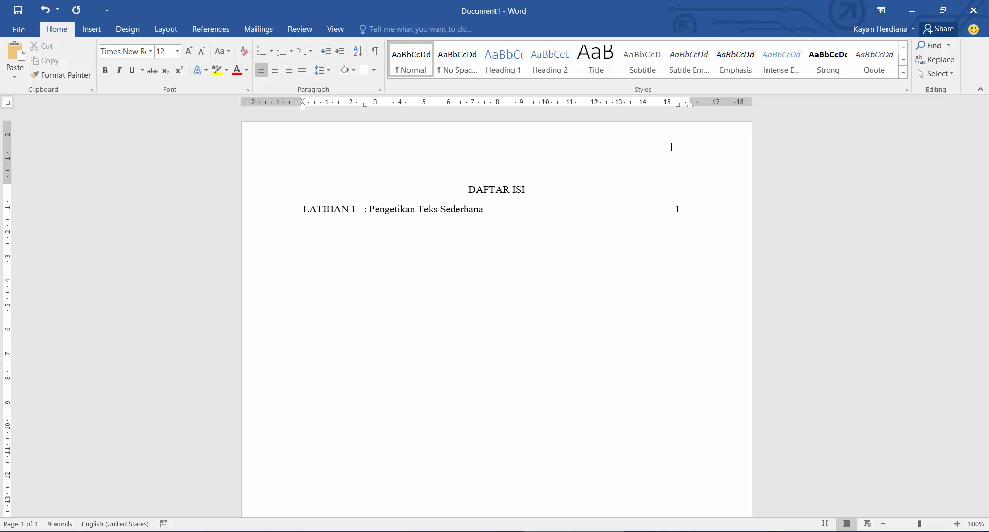
{"action": "type", "text": "00"}
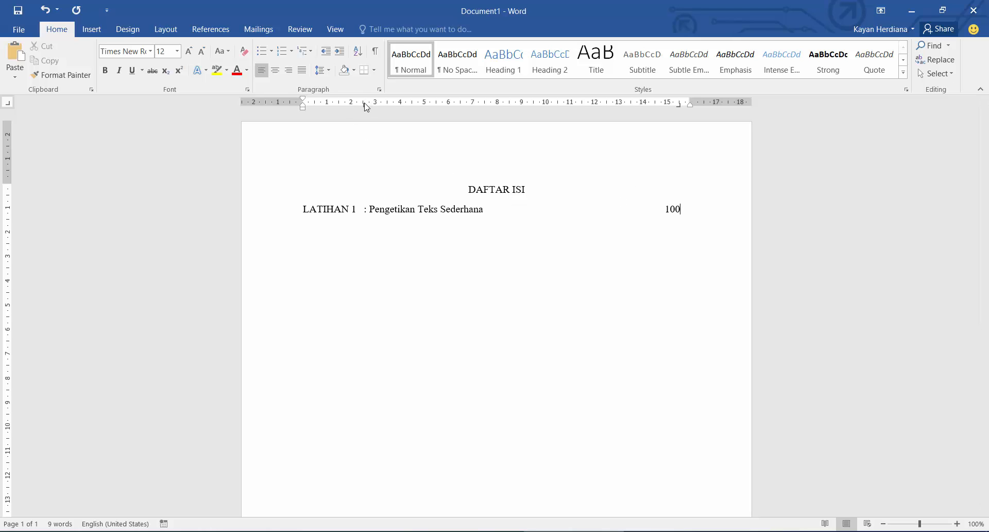
Give the 15,5 cm right tab stop the dotted leader, option 2, as in the reference image.
{"action": "double_click", "coordinate": [679, 106]}
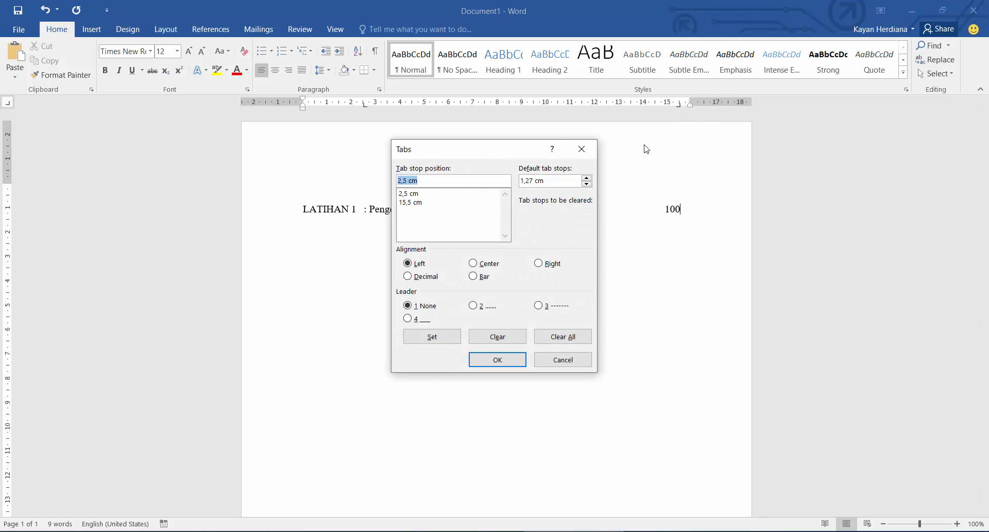
{"action": "left_click_drag", "start_coordinate": [468, 155], "coordinate": [540, 240]}
{"action": "left_click", "coordinate": [501, 276]}
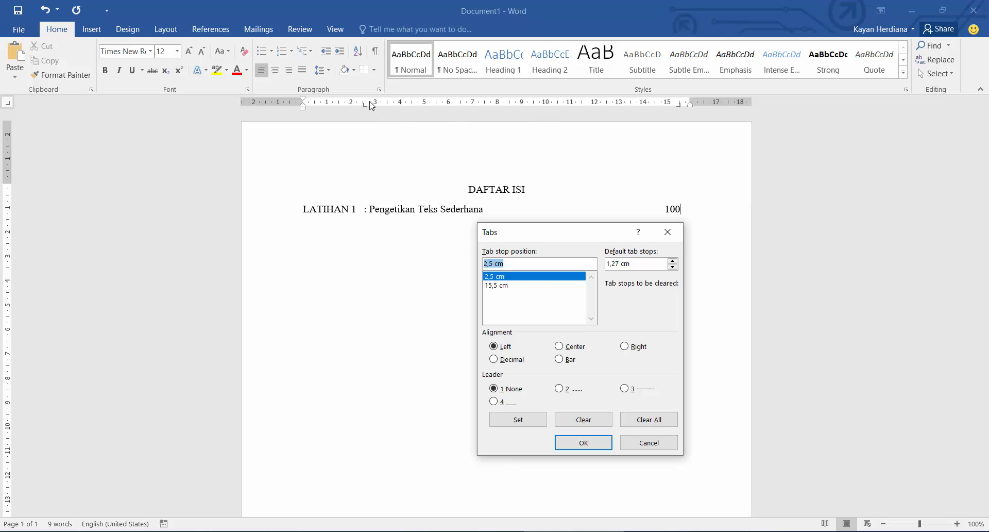
{"action": "left_click", "coordinate": [513, 287]}
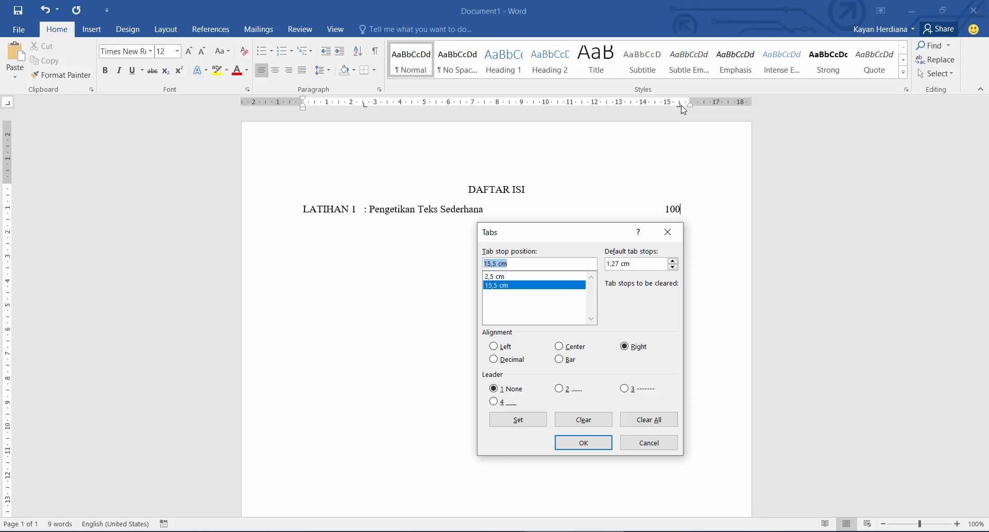
{"action": "left_click_drag", "start_coordinate": [595, 237], "coordinate": [532, 261]}
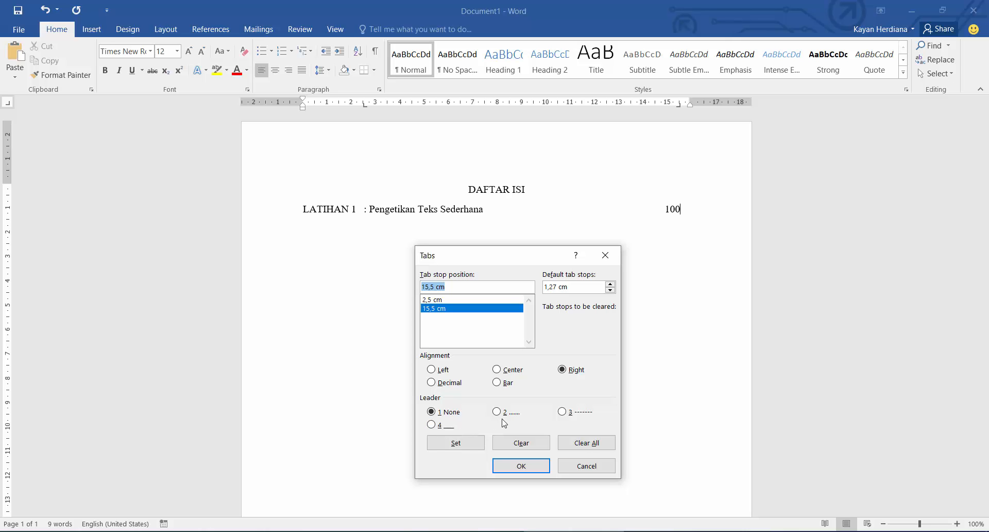
{"action": "left_click", "coordinate": [647, 531]}
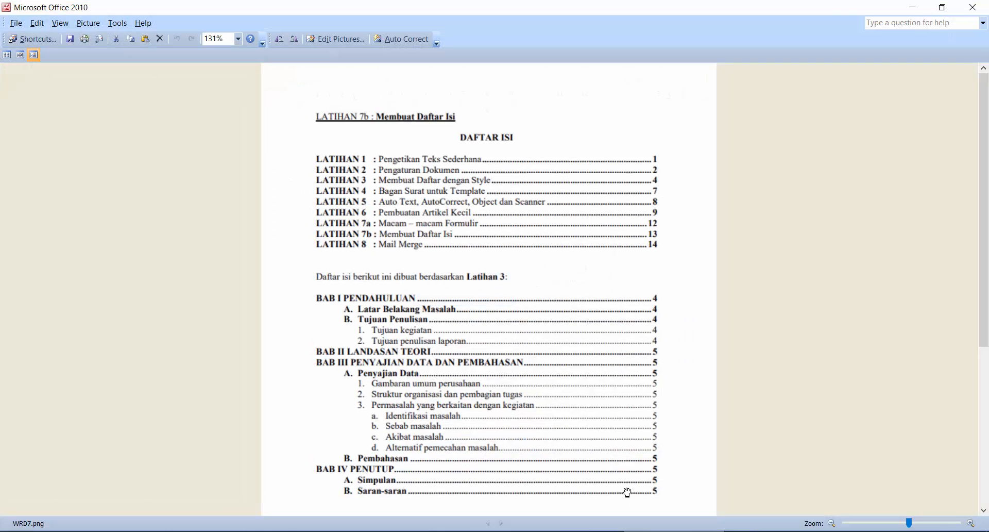
{"action": "left_click", "coordinate": [593, 531]}
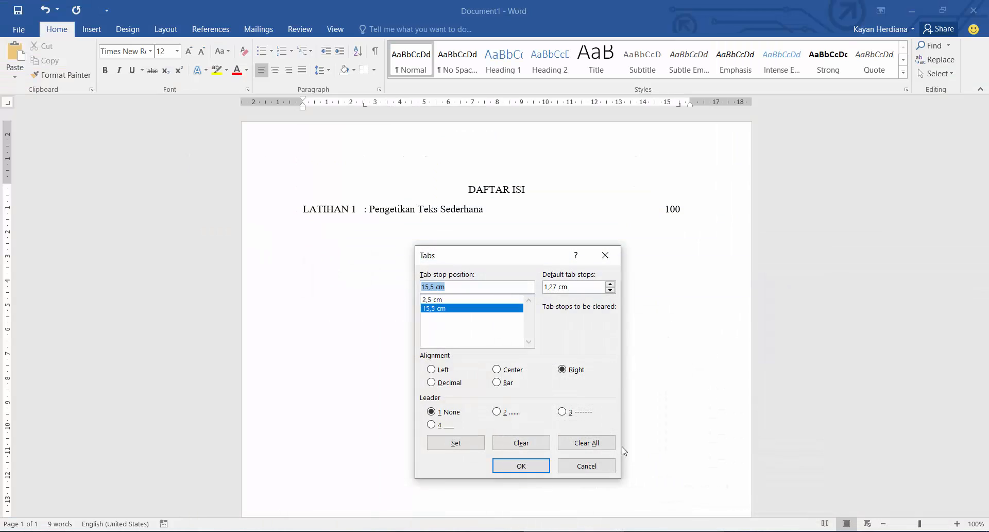
{"action": "left_click", "coordinate": [498, 411]}
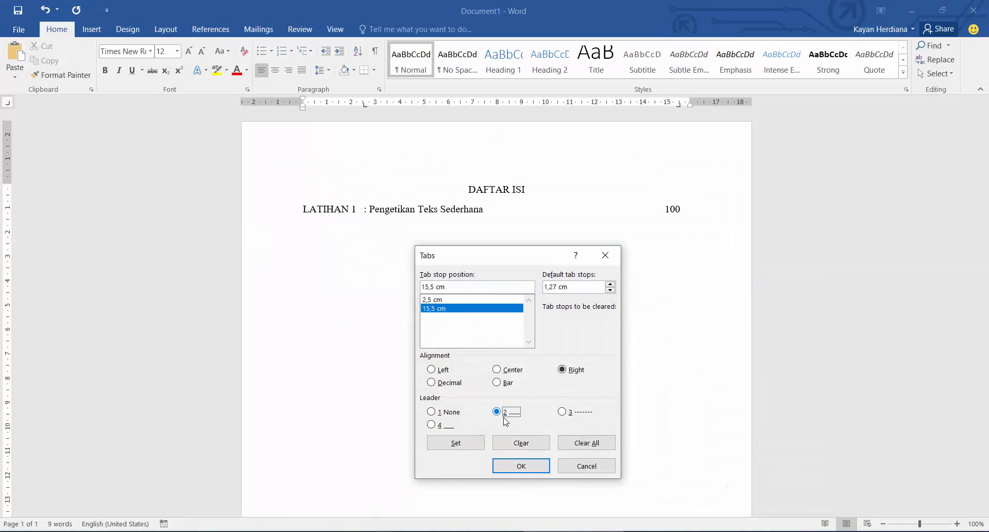
{"action": "left_click", "coordinate": [475, 444]}
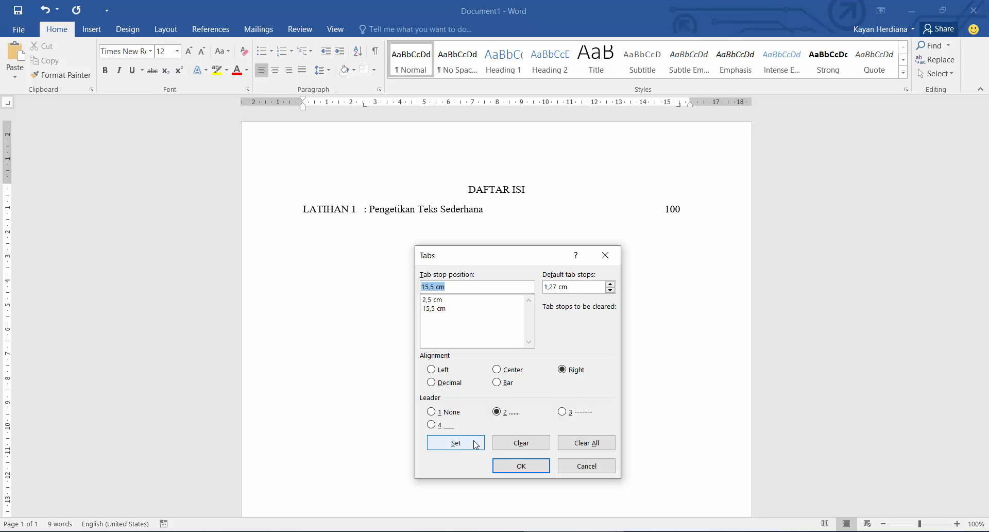
{"action": "left_click", "coordinate": [530, 466]}
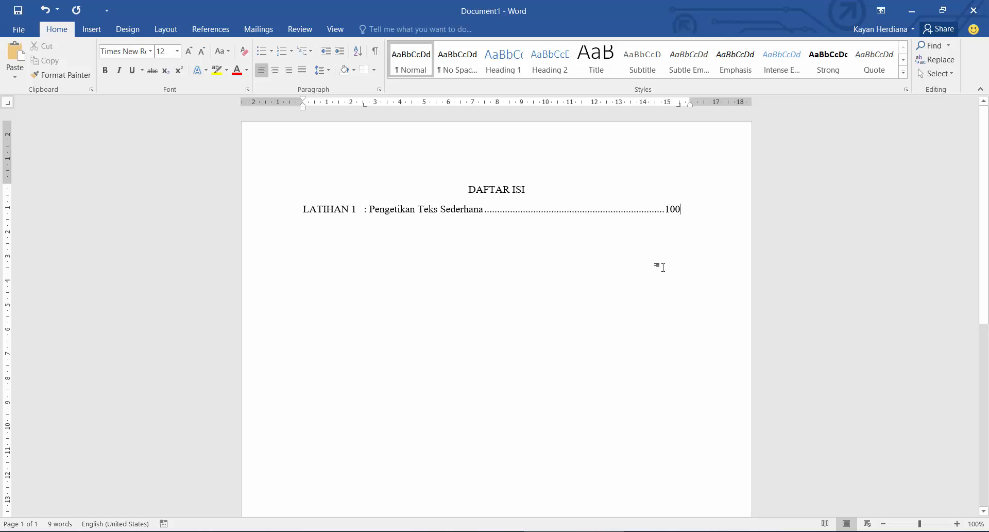
Shorten the LATIHAN 1 page number to 1 and add the tabbed entry "LATIHAN 2 : Pengaturan Dokumen" with page number 10.
{"action": "key", "text": "BackSpace"}
{"action": "key", "text": "BackSpace"}
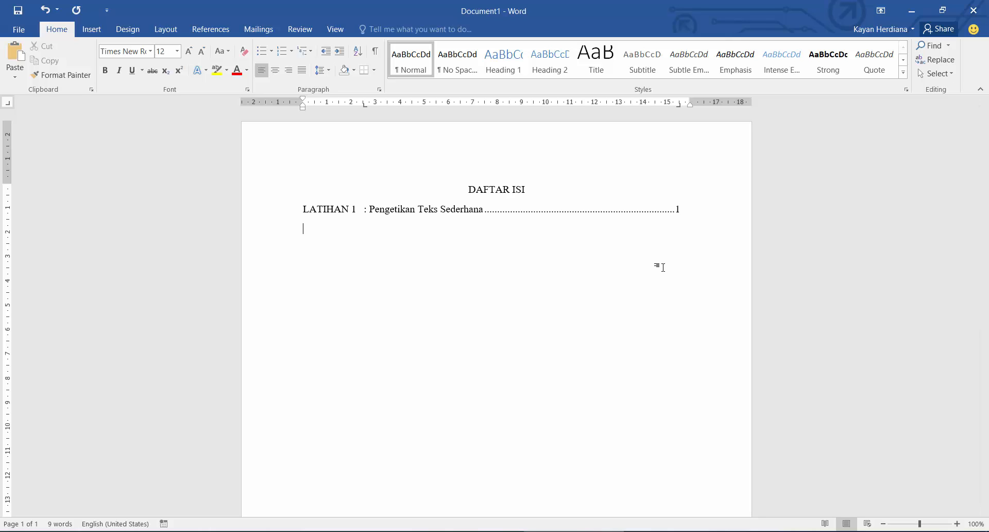
{"action": "key", "text": "Return"}
{"action": "type", "text": "LATIHAN 2\t"}
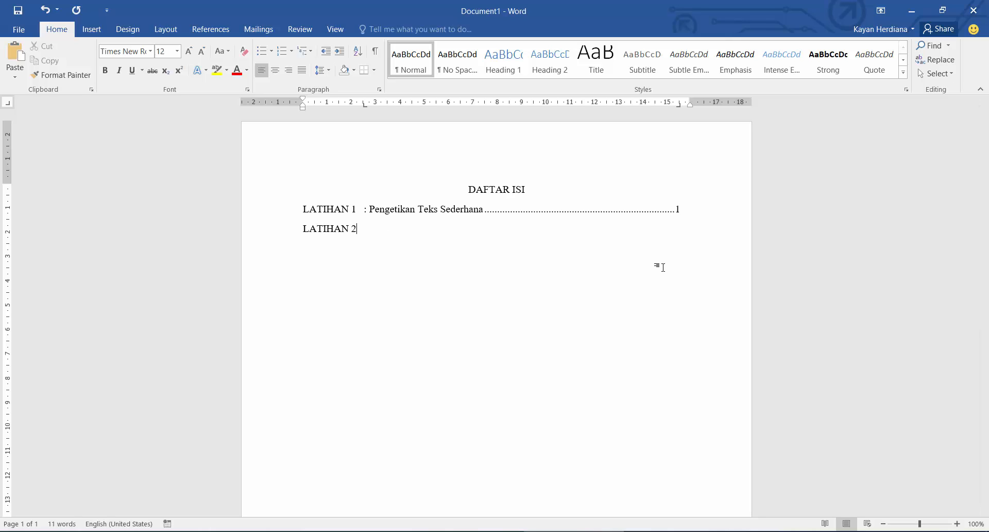
{"action": "type", "text": ": Pengatuan"}
{"action": "key", "text": "BackSpace"}
{"action": "key", "text": "BackSpace"}
{"action": "key", "text": "BackSpace"}
{"action": "type", "text": "ran Dokumen"}
{"action": "key", "text": "Tab"}
{"action": "type", "text": "10"}
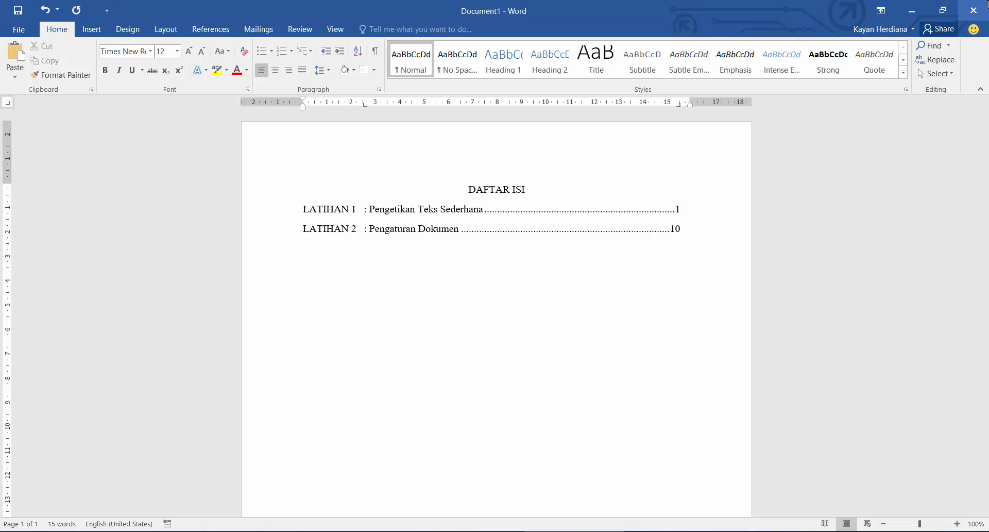
Close the practice document without saving its changes.
{"action": "left_click", "coordinate": [973, 10]}
{"action": "left_click", "coordinate": [510, 299]}
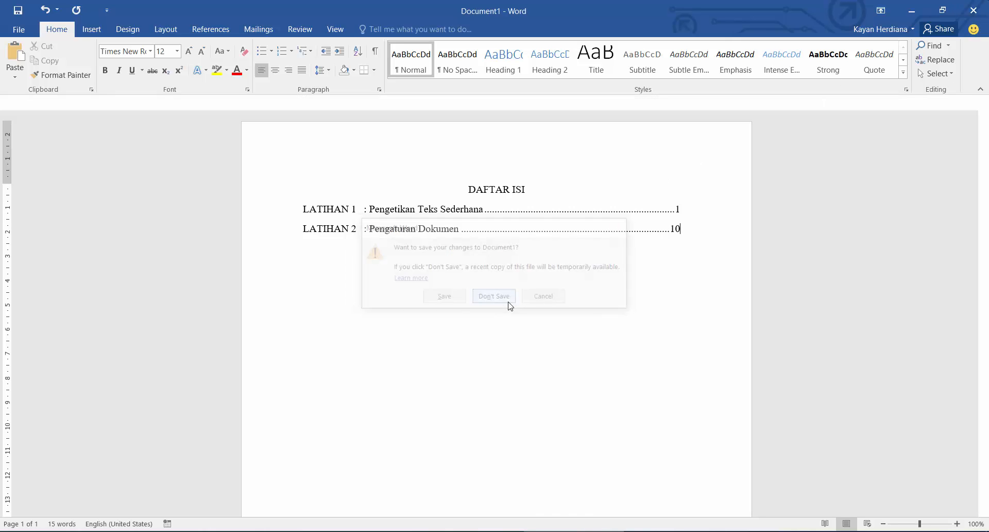
Switch to the WRD3.docx document and insert a page break before the BAB I PENDAHULUAN heading.
{"action": "left_click", "coordinate": [551, 531]}
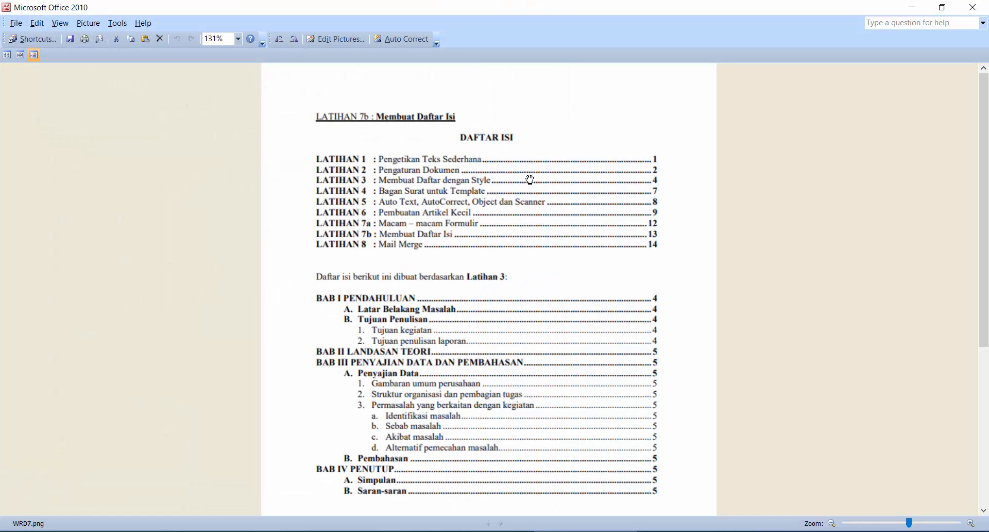
{"action": "left_click", "coordinate": [510, 531]}
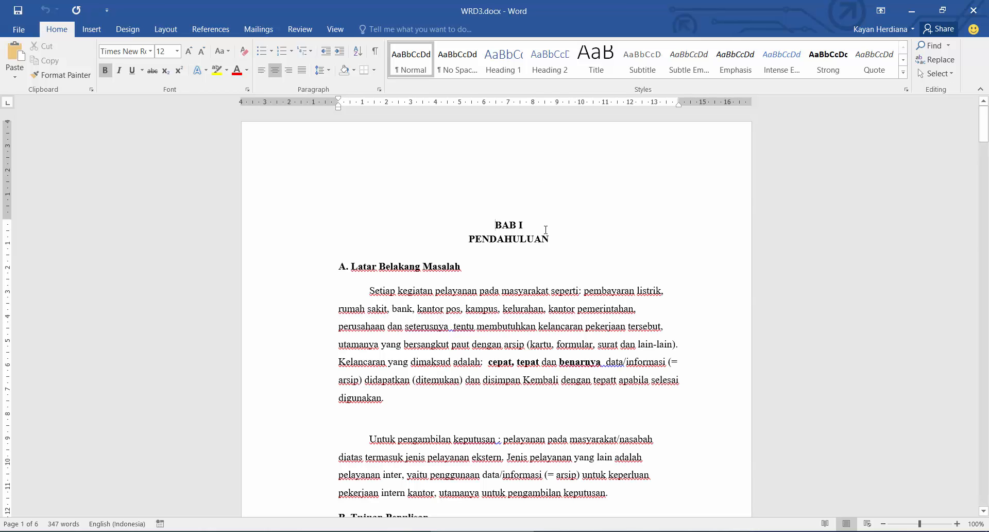
{"action": "scroll", "coordinate": [546, 230], "scroll_direction": "down", "scroll_amount": 4}
{"action": "scroll", "coordinate": [546, 265], "scroll_direction": "up", "scroll_amount": 4}
{"action": "key", "text": "ctrl+Return"}
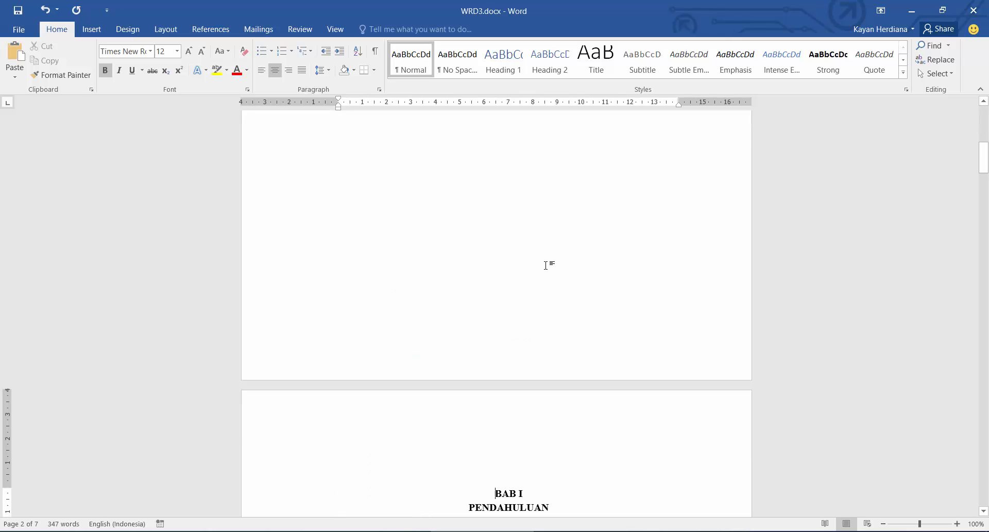
Add the bold, centred title DAFTAR ISI on the blank first page.
{"action": "scroll", "coordinate": [532, 341], "scroll_direction": "up", "scroll_amount": 3}
{"action": "scroll", "coordinate": [466, 241], "scroll_direction": "up", "scroll_amount": 1}
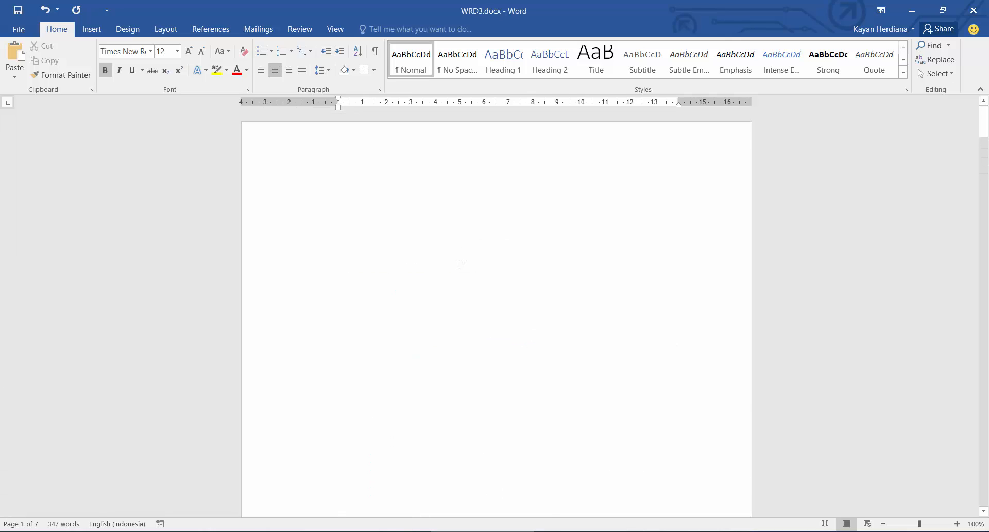
{"action": "left_click", "coordinate": [462, 258]}
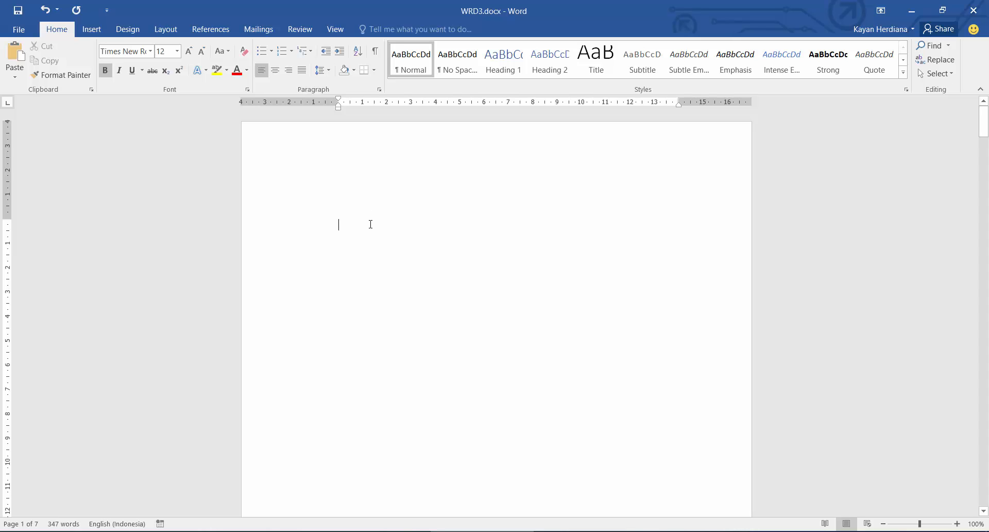
{"action": "key", "text": "ctrl+e"}
{"action": "type", "text": "DAFTA"}
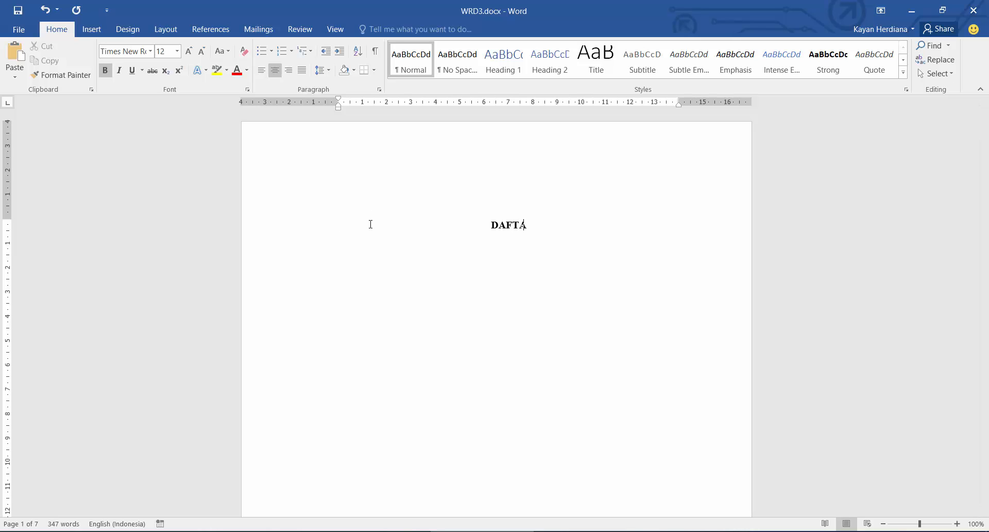
{"action": "type", "text": "R ISI"}
{"action": "key", "text": "ctrl+b"}
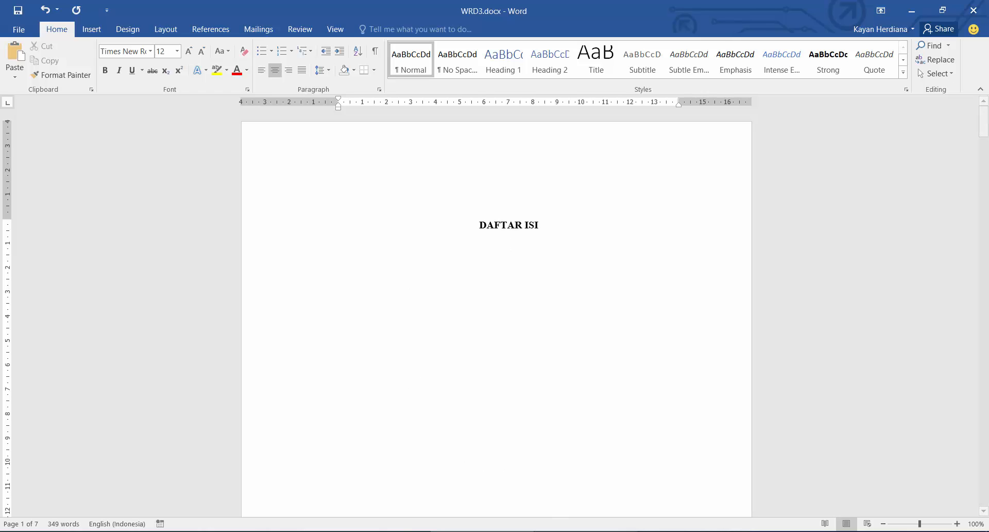
Examine the chapter and subheading levels of the BAB I to BAB IV contents in the reference image WRD7.png.
{"action": "left_click", "coordinate": [561, 531]}
{"action": "scroll", "coordinate": [405, 314], "scroll_direction": "down", "scroll_amount": 1}
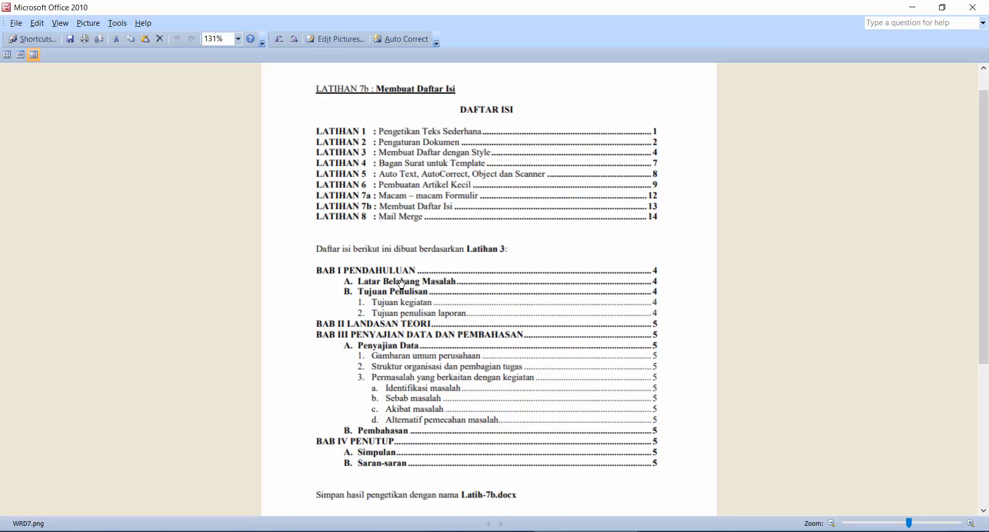
{"action": "left_click", "coordinate": [475, 531]}
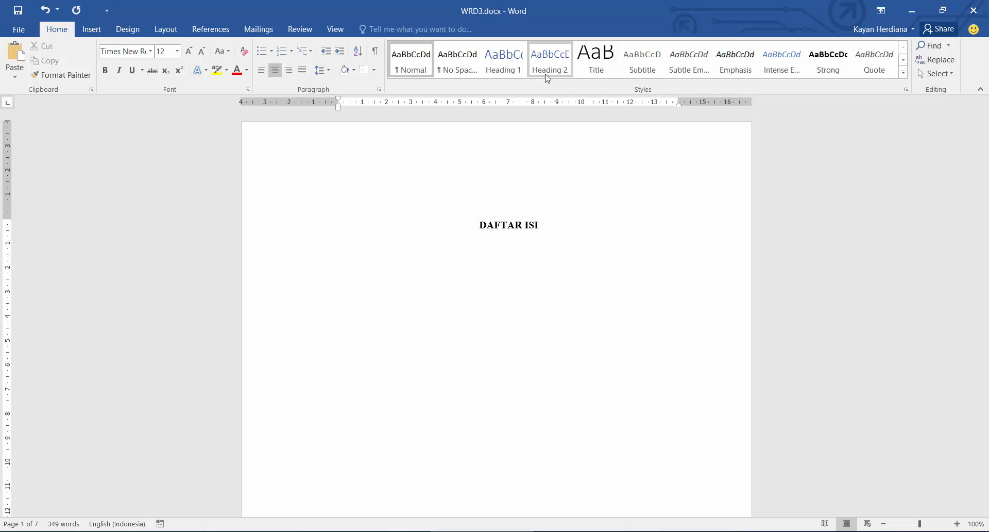
Try the default Heading 1 style on the two BAB I PENDAHULUAN lines and undo it.
{"action": "scroll", "coordinate": [504, 315], "scroll_direction": "down", "scroll_amount": 10}
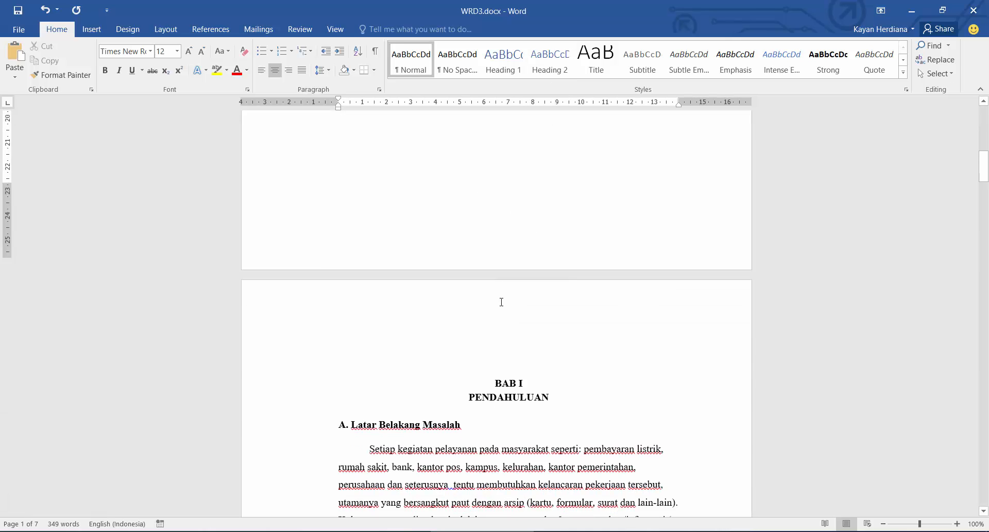
{"action": "left_click_drag", "start_coordinate": [557, 230], "coordinate": [494, 215]}
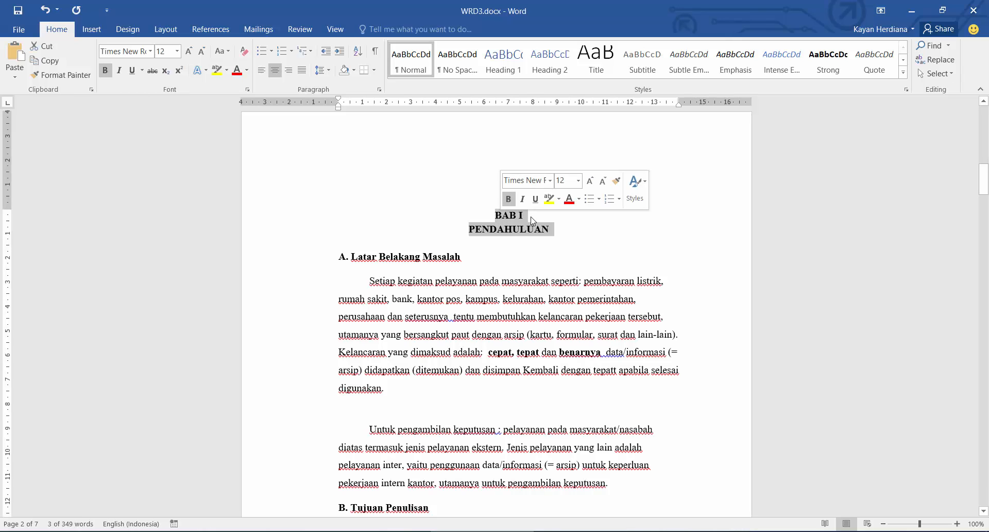
{"action": "left_click", "coordinate": [500, 65]}
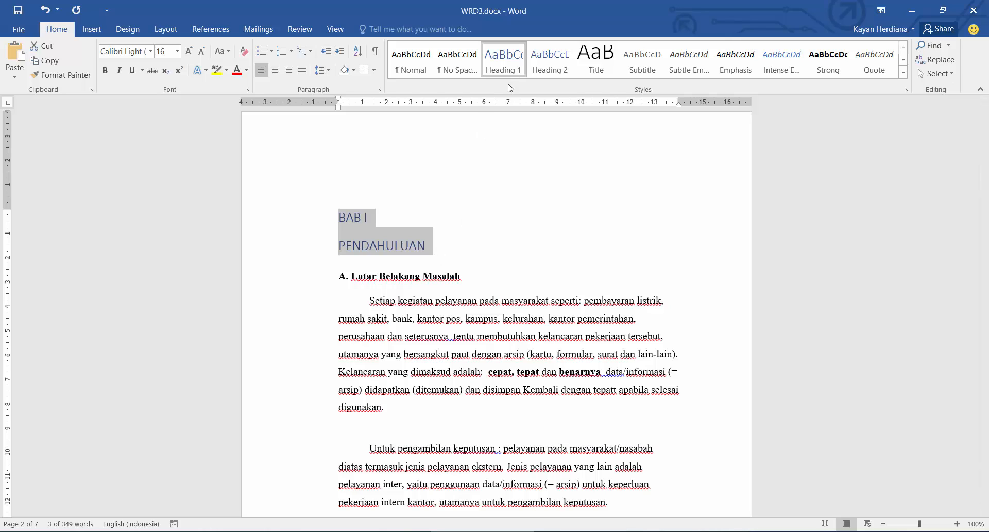
{"action": "left_click", "coordinate": [46, 9]}
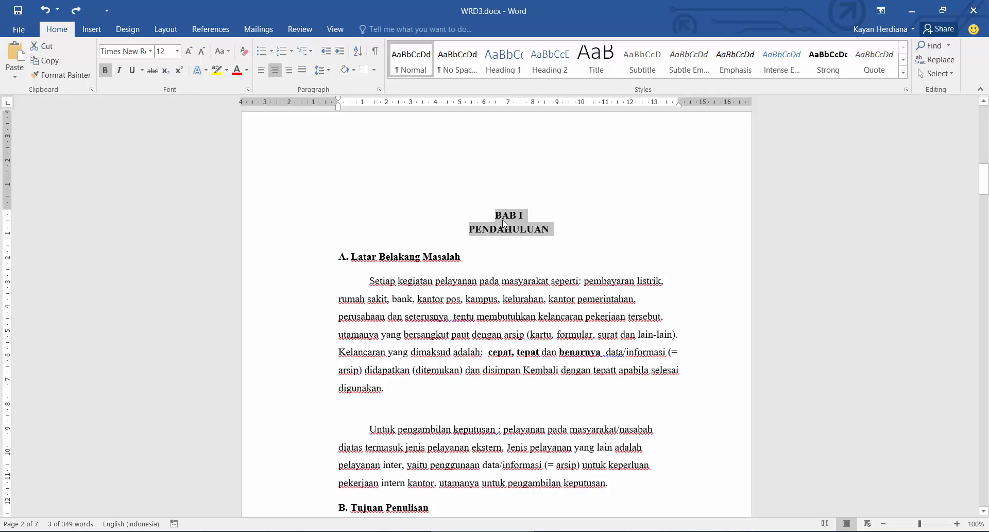
Increase the line spacing of the BAB I PENDAHULUAN lines and update Heading 1 to match their formatting.
{"action": "left_click", "coordinate": [323, 72]}
{"action": "left_click", "coordinate": [342, 128]}
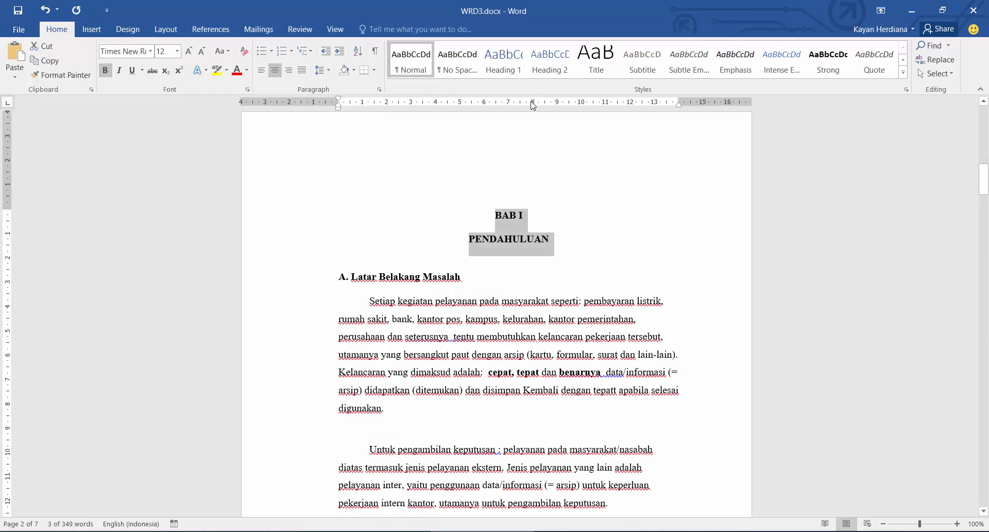
{"action": "right_click", "coordinate": [503, 74]}
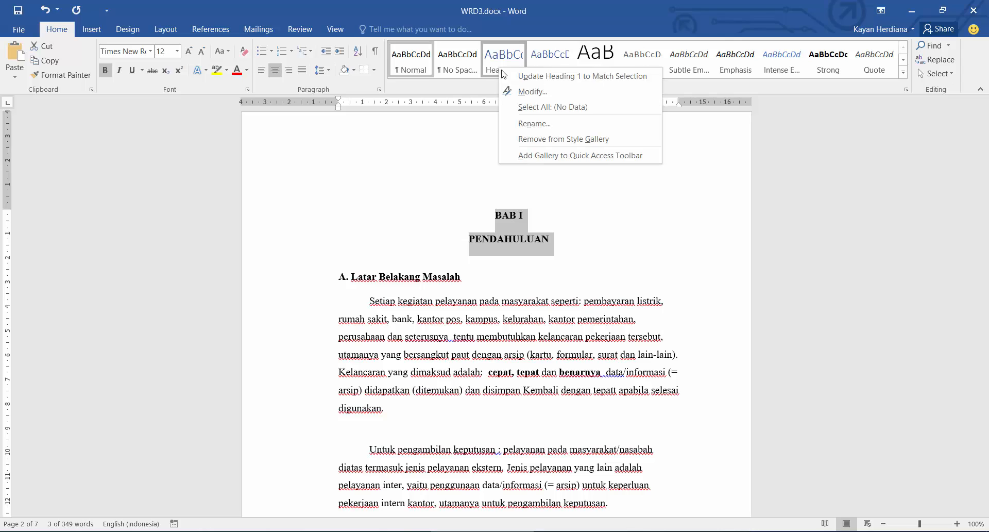
{"action": "left_click", "coordinate": [552, 77]}
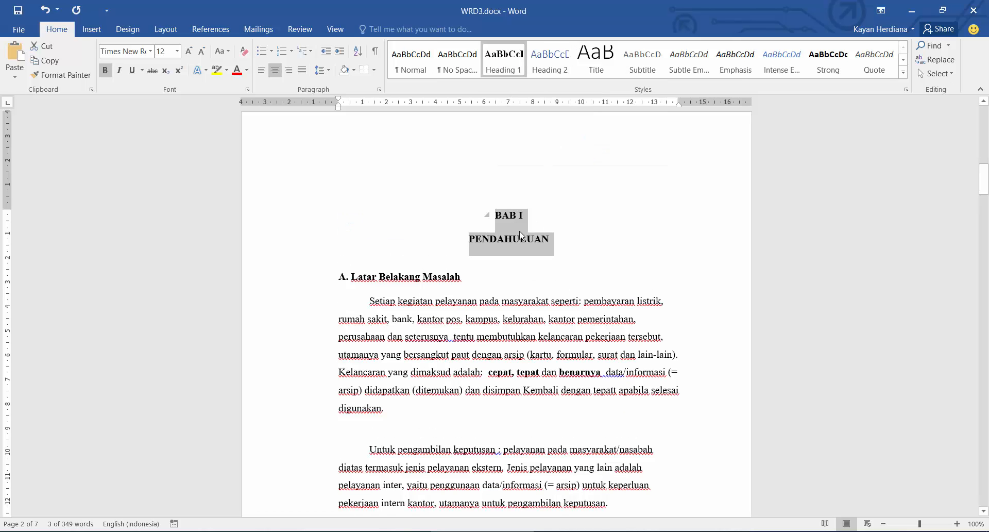
Apply the Heading 1 style to the BAB II, BAB III and BAB IV chapter titles.
{"action": "scroll", "coordinate": [490, 289], "scroll_direction": "down", "scroll_amount": 10}
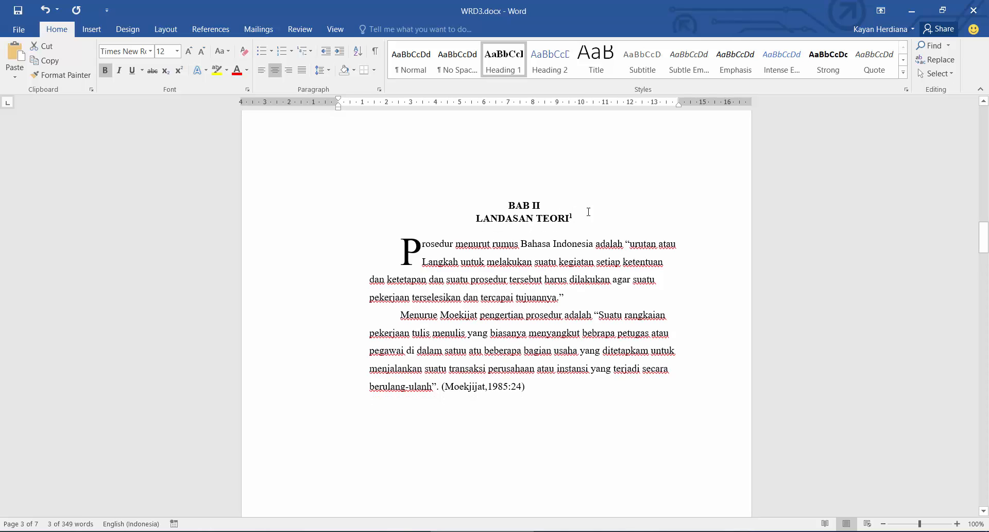
{"action": "triple_click", "coordinate": [507, 208]}
{"action": "left_click", "coordinate": [504, 59]}
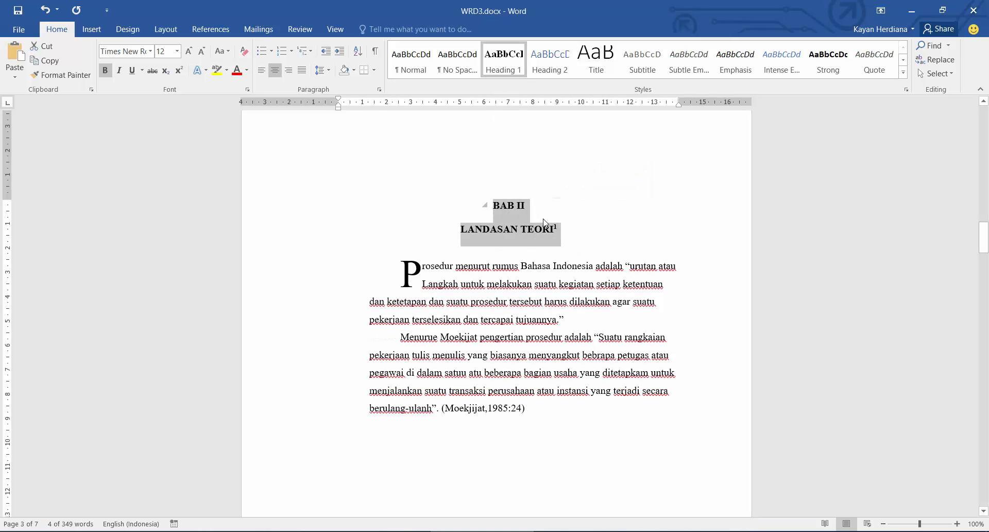
{"action": "scroll", "coordinate": [507, 297], "scroll_direction": "down", "scroll_amount": 4}
{"action": "scroll", "coordinate": [508, 296], "scroll_direction": "down", "scroll_amount": 8}
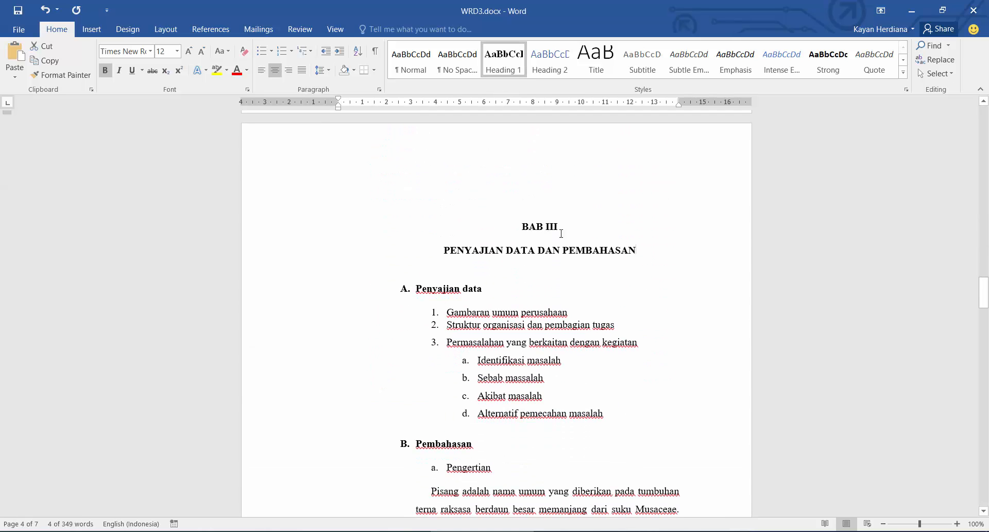
{"action": "triple_click", "coordinate": [561, 233]}
{"action": "left_click", "coordinate": [504, 59]}
{"action": "scroll", "coordinate": [556, 273], "scroll_direction": "down", "scroll_amount": 3}
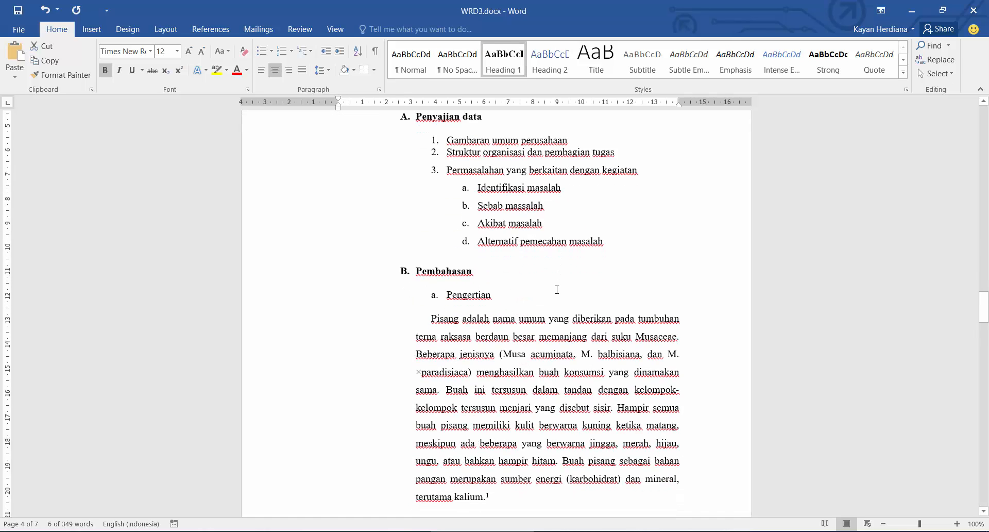
{"action": "scroll", "coordinate": [557, 290], "scroll_direction": "down", "scroll_amount": 15}
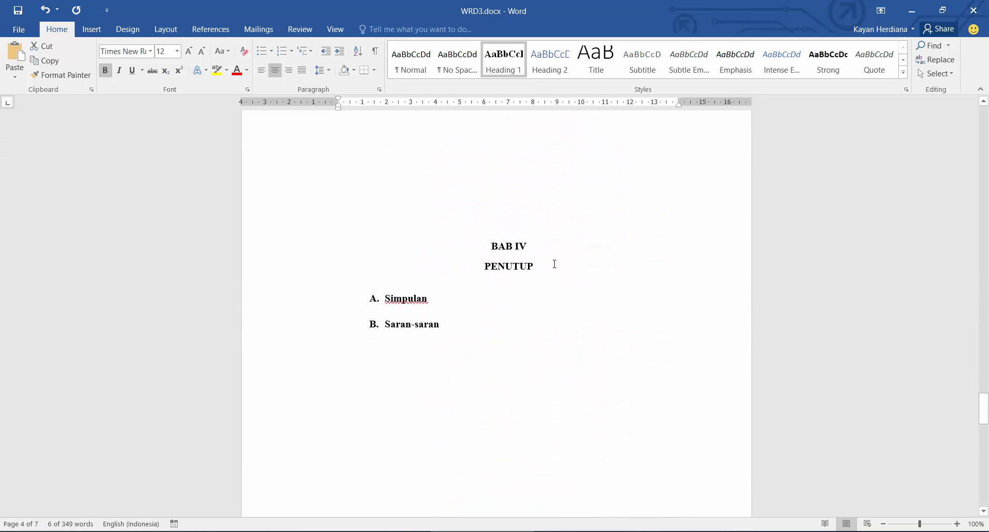
{"action": "triple_click", "coordinate": [555, 263]}
{"action": "left_click", "coordinate": [504, 59]}
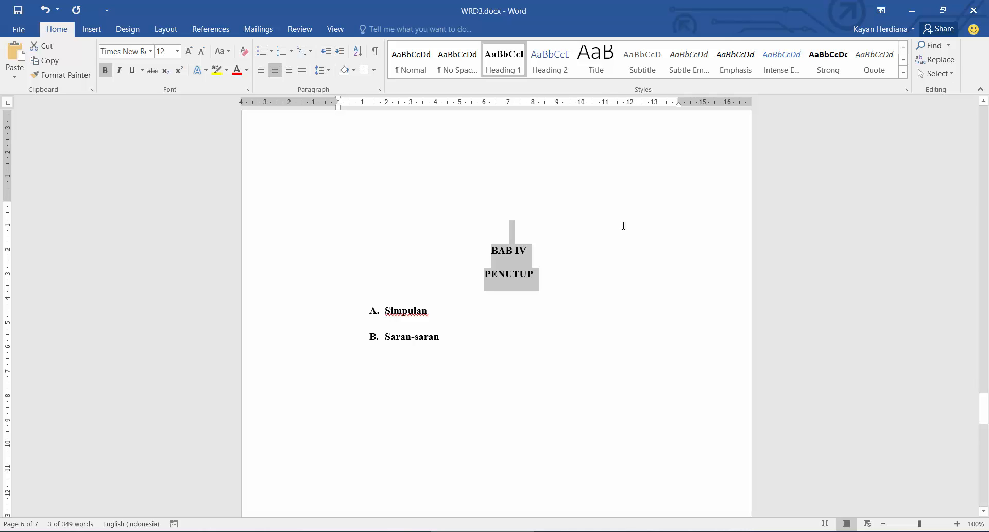
Update the Heading 2 style to match the subheading "A. Latar Belakang Masalah" in BAB I.
{"action": "left_click_drag", "start_coordinate": [986, 391], "coordinate": [986, 167]}
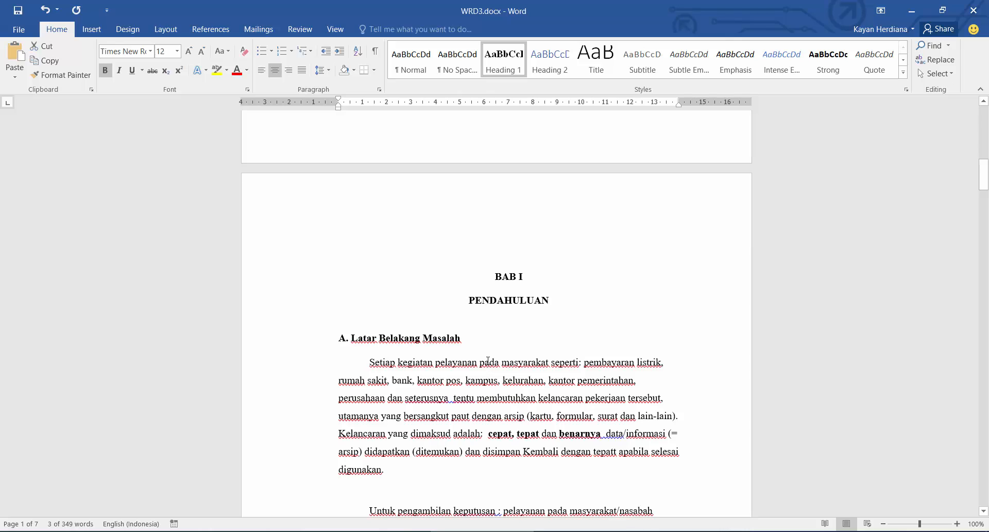
{"action": "scroll", "coordinate": [466, 359], "scroll_direction": "down", "scroll_amount": 1}
{"action": "left_click_drag", "start_coordinate": [470, 307], "coordinate": [351, 308]}
{"action": "left_click_drag", "start_coordinate": [487, 314], "coordinate": [338, 307]}
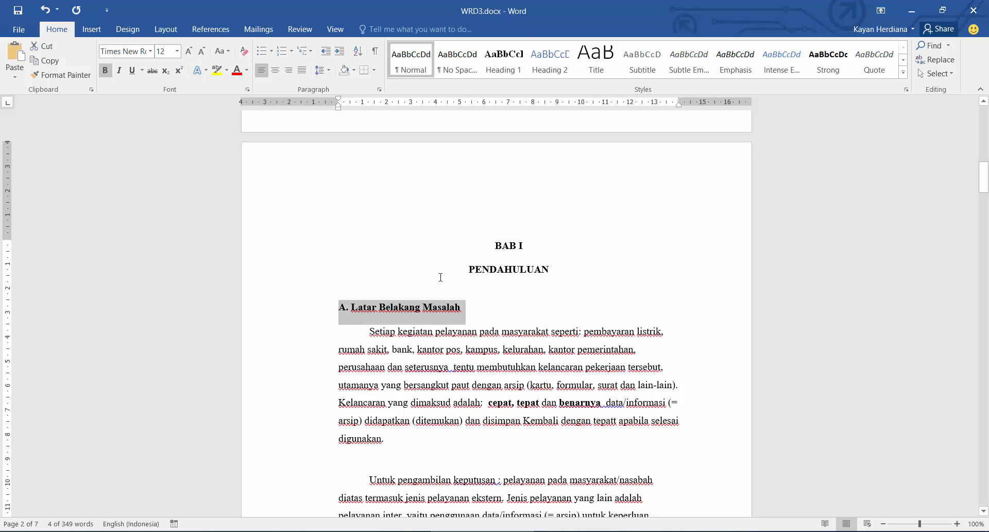
{"action": "right_click", "coordinate": [554, 69]}
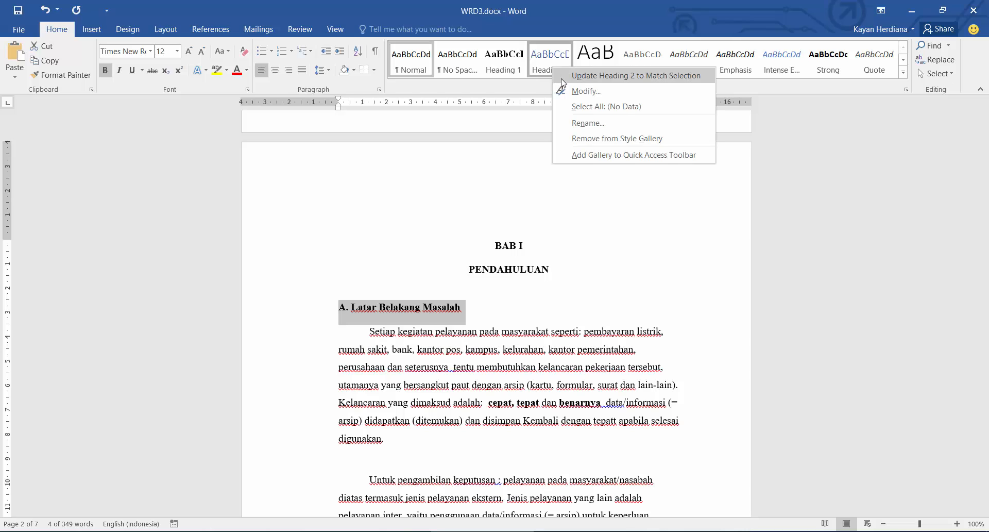
{"action": "left_click", "coordinate": [563, 77]}
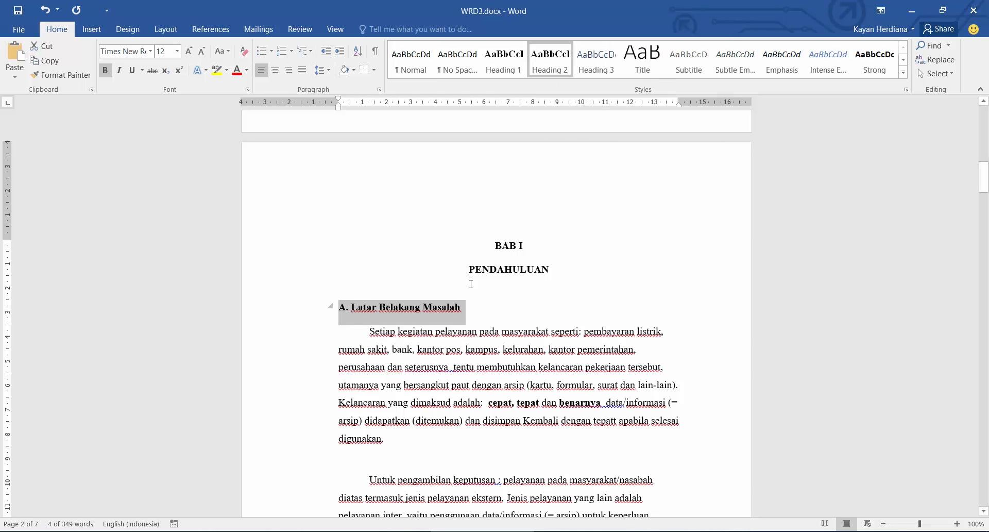
Apply the Heading 2 style to "B. Tujuan Penulisan" in BAB I and "Penyajian data" in BAB III.
{"action": "scroll", "coordinate": [471, 284], "scroll_direction": "down", "scroll_amount": 7}
{"action": "scroll", "coordinate": [457, 369], "scroll_direction": "up", "scroll_amount": 2}
{"action": "left_click_drag", "start_coordinate": [443, 279], "coordinate": [346, 279]}
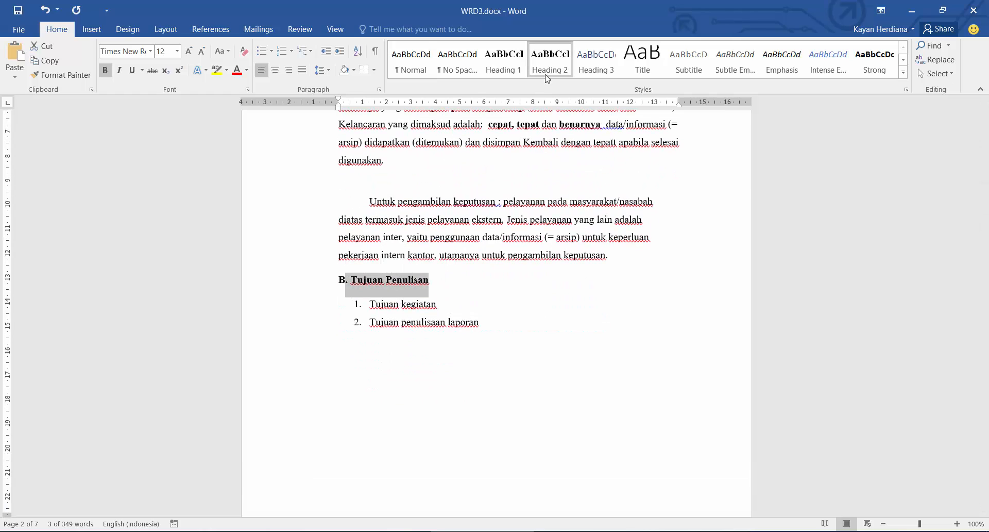
{"action": "scroll", "coordinate": [415, 325], "scroll_direction": "down", "scroll_amount": 15}
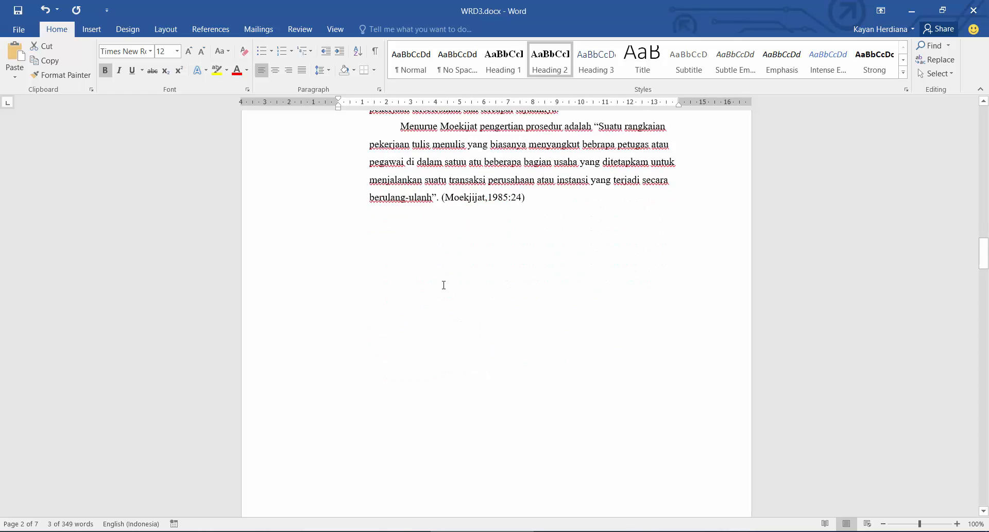
{"action": "scroll", "coordinate": [443, 285], "scroll_direction": "down", "scroll_amount": 10}
{"action": "triple_click", "coordinate": [418, 264]}
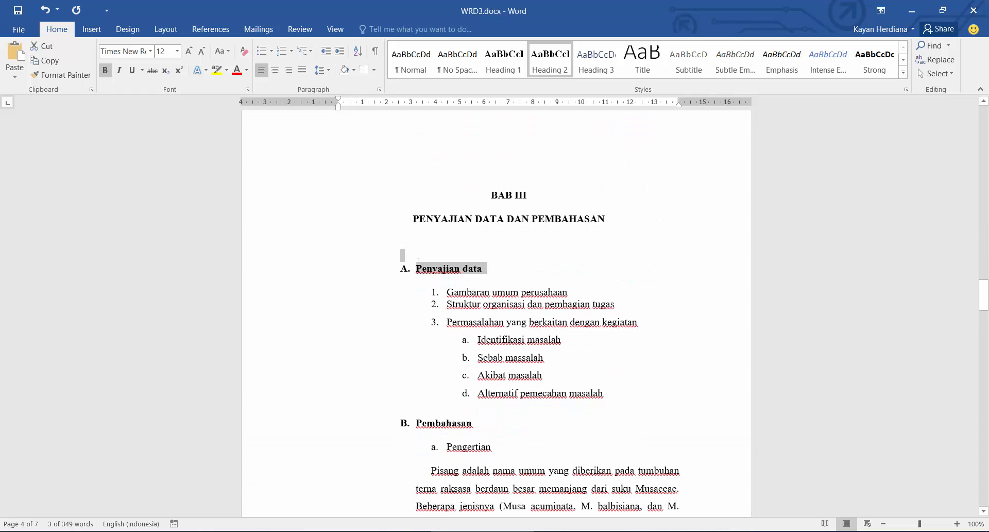
{"action": "left_click", "coordinate": [550, 59]}
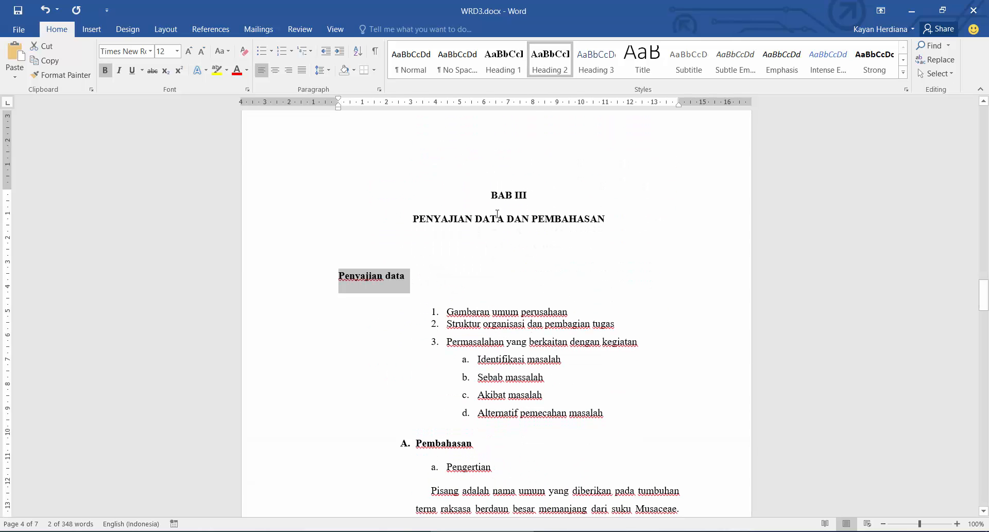
Put the list letter "A." back in front of the "Penyajian data" subheading in BAB III.
{"action": "left_click", "coordinate": [345, 276]}
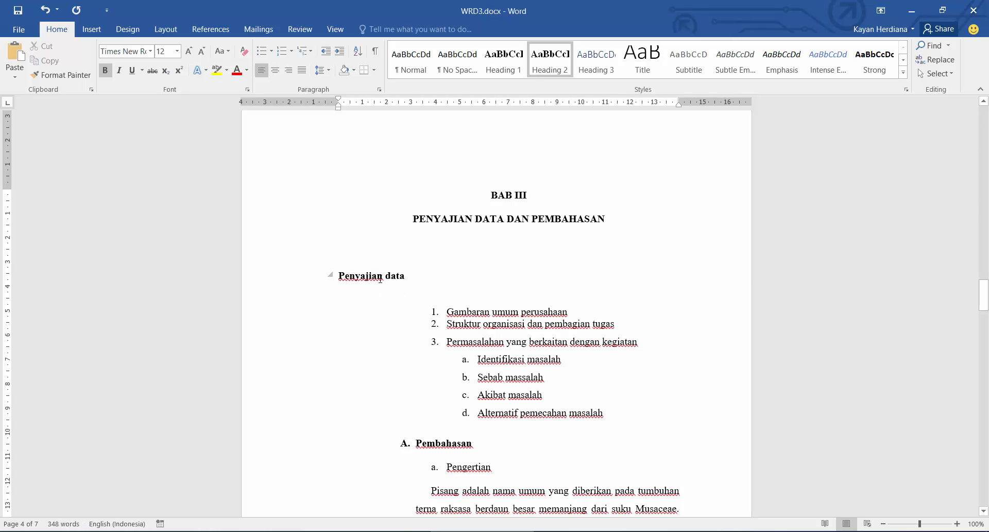
{"action": "scroll", "coordinate": [477, 280], "scroll_direction": "up", "scroll_amount": 5}
{"action": "scroll", "coordinate": [477, 280], "scroll_direction": "up", "scroll_amount": 20}
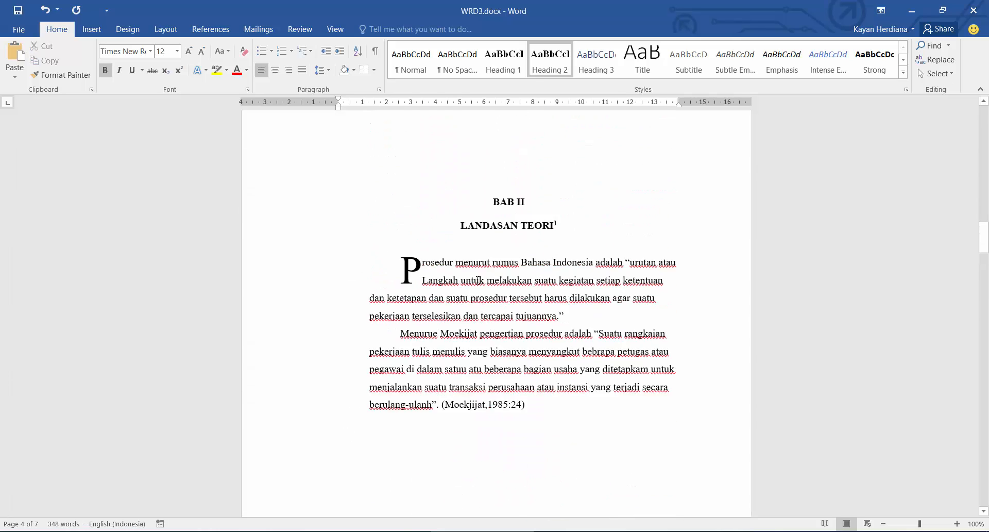
{"action": "scroll", "coordinate": [478, 280], "scroll_direction": "up", "scroll_amount": 6}
{"action": "scroll", "coordinate": [464, 309], "scroll_direction": "down", "scroll_amount": 15}
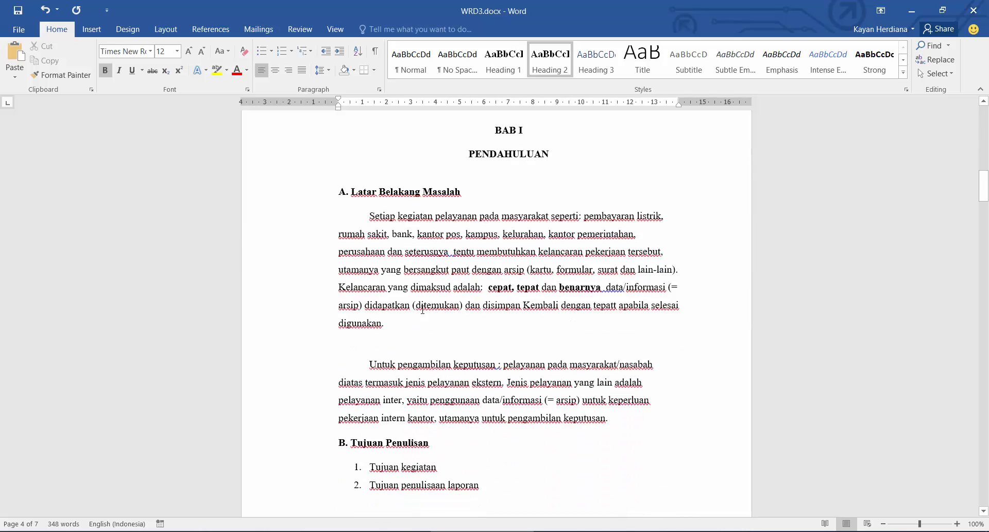
{"action": "scroll", "coordinate": [446, 323], "scroll_direction": "down", "scroll_amount": 12}
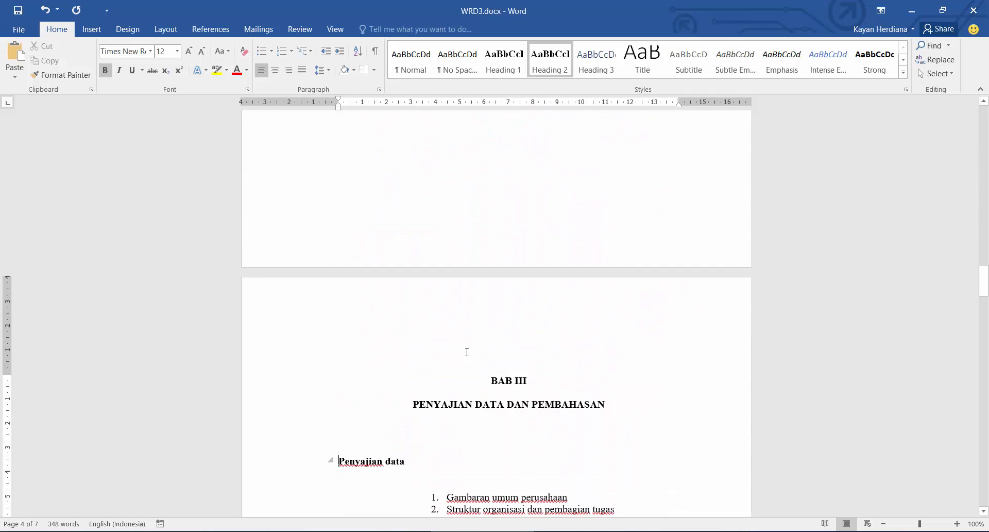
{"action": "type", "text": "."}
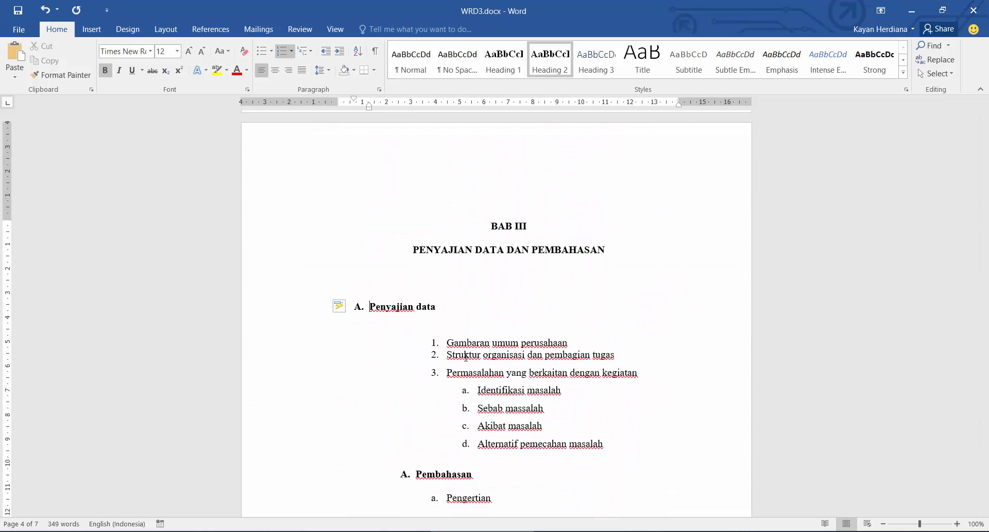
Apply the Heading 2 style to "Pembahasan" in BAB III and put the list letter "B." in front of it.
{"action": "scroll", "coordinate": [466, 356], "scroll_direction": "down", "scroll_amount": 3}
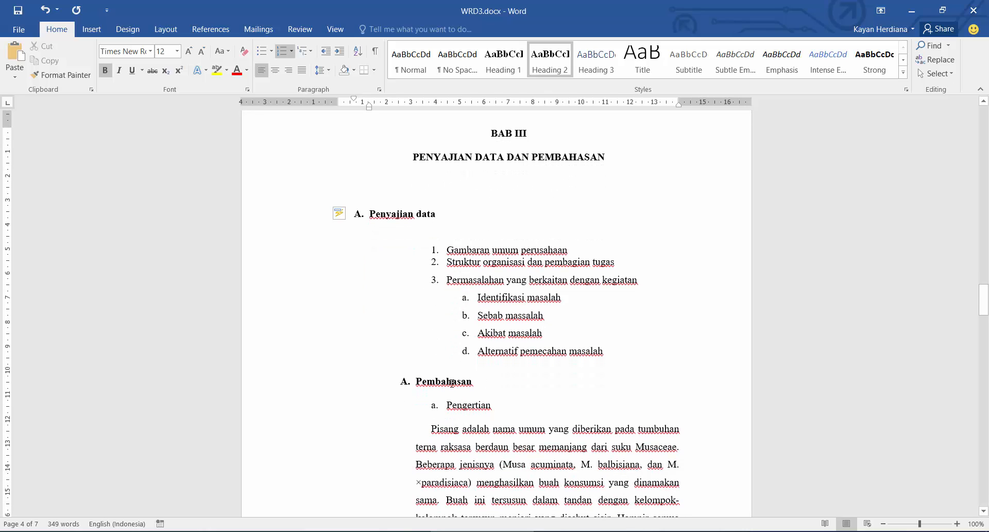
{"action": "double_click", "coordinate": [452, 382]}
{"action": "left_click", "coordinate": [283, 51]}
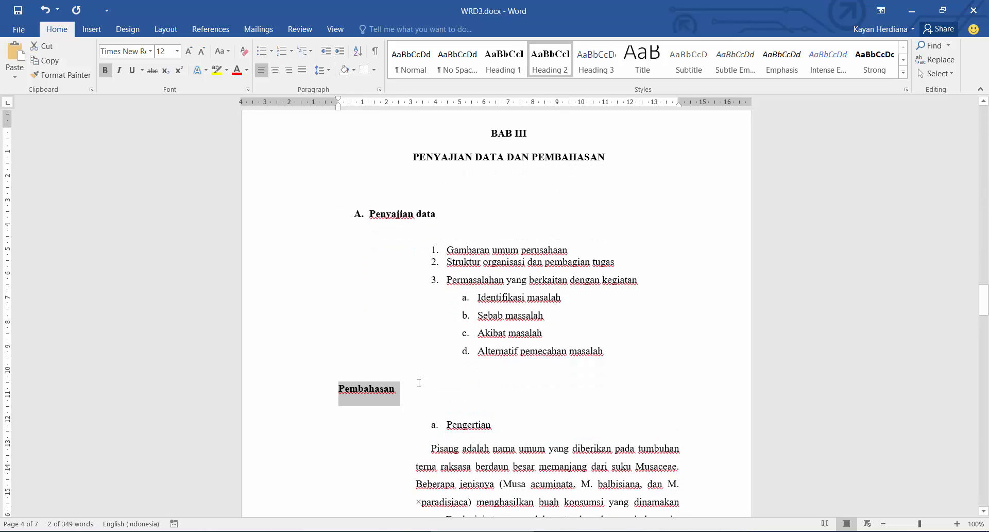
{"action": "left_click", "coordinate": [356, 395]}
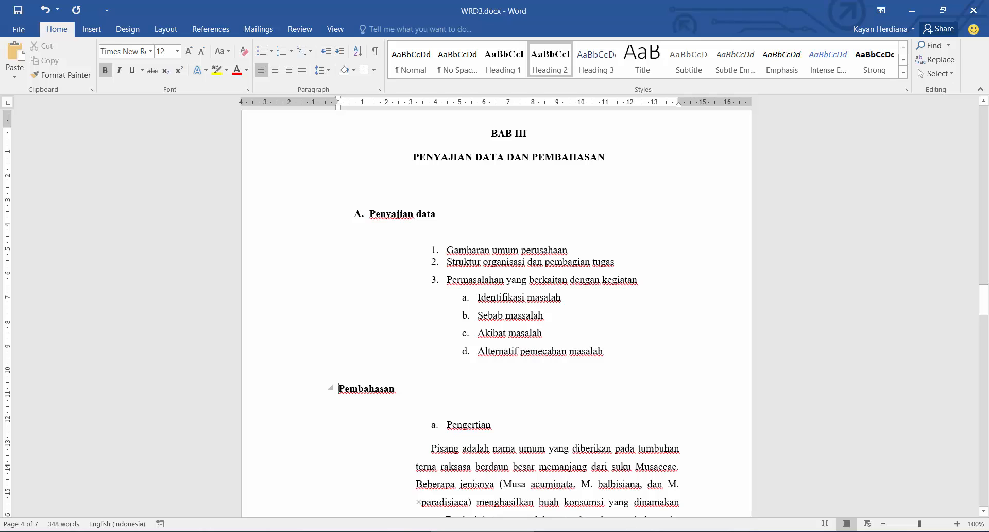
{"action": "type", "text": "B."}
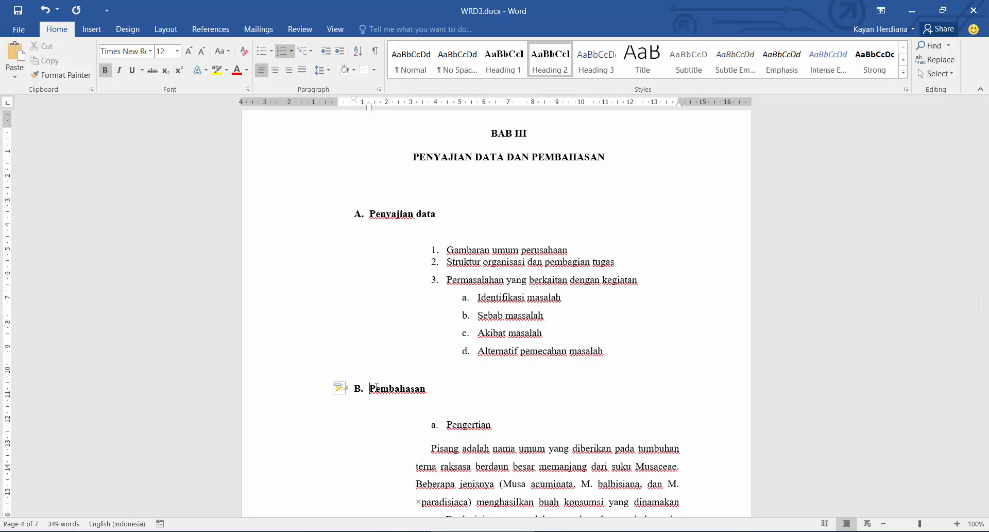
Apply the Heading 2 style to "Simpulan" in BAB IV and put the list letter "A." in front of it.
{"action": "scroll", "coordinate": [416, 384], "scroll_direction": "down", "scroll_amount": 20}
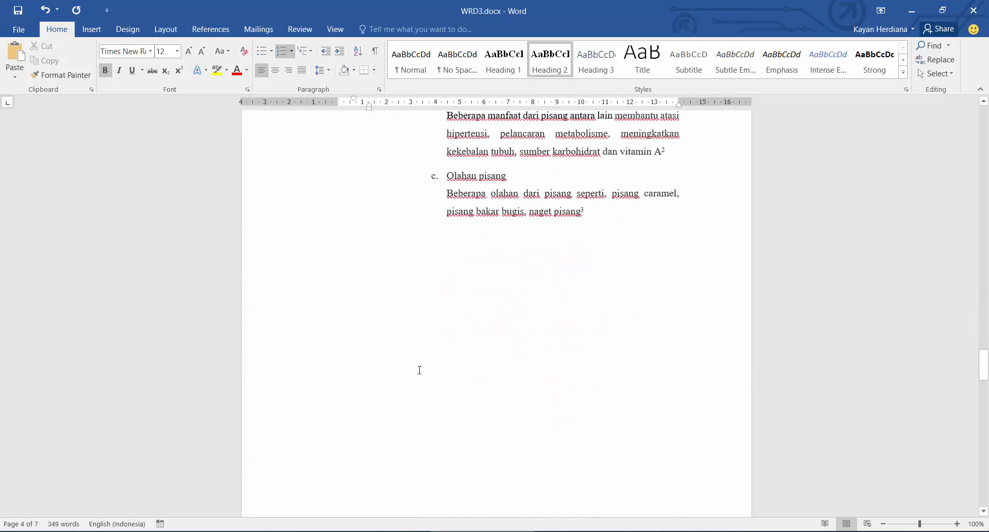
{"action": "scroll", "coordinate": [420, 370], "scroll_direction": "down", "scroll_amount": 20}
{"action": "left_click_drag", "start_coordinate": [444, 256], "coordinate": [379, 256]}
{"action": "left_click", "coordinate": [557, 71]}
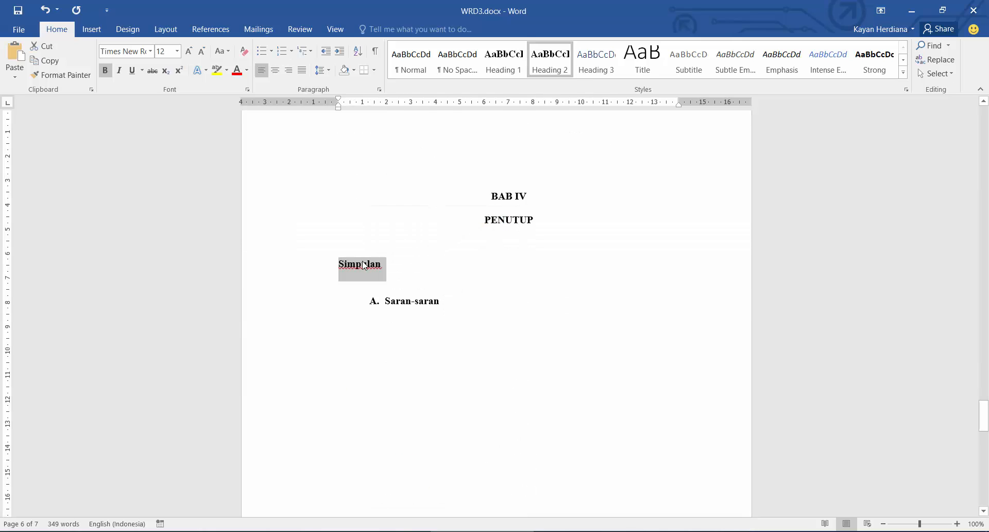
{"action": "left_click", "coordinate": [347, 263]}
{"action": "type", "text": "A."}
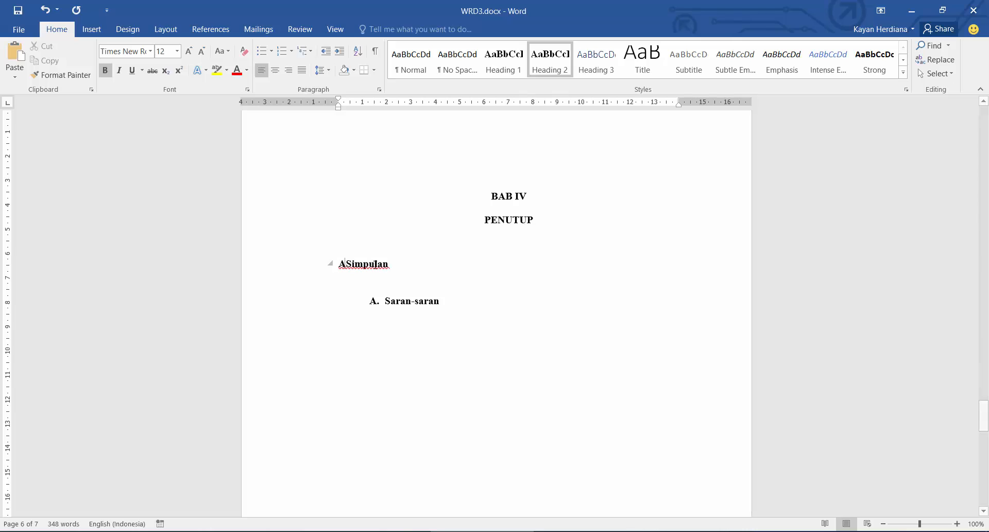
Apply the Heading 2 style to "Saran-saran" in BAB IV and put the list letter "B." in front of it.
{"action": "left_click", "coordinate": [398, 302]}
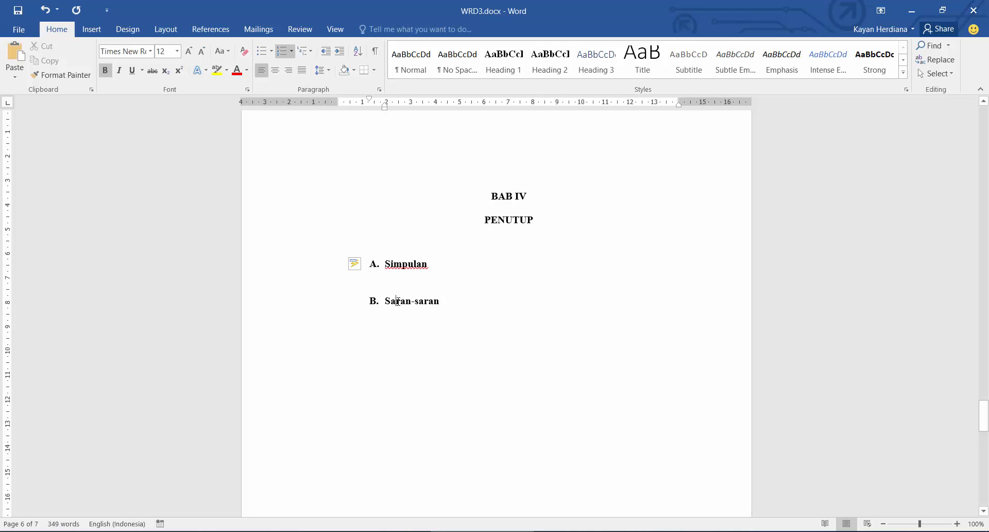
{"action": "triple_click", "coordinate": [424, 300]}
{"action": "left_click", "coordinate": [551, 60]}
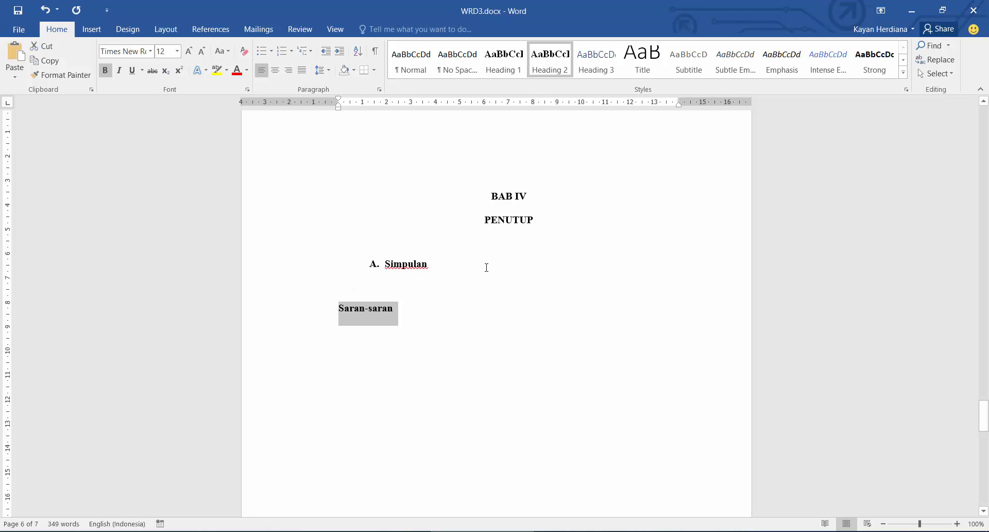
{"action": "left_click", "coordinate": [362, 307]}
{"action": "type", "text": "B>"}
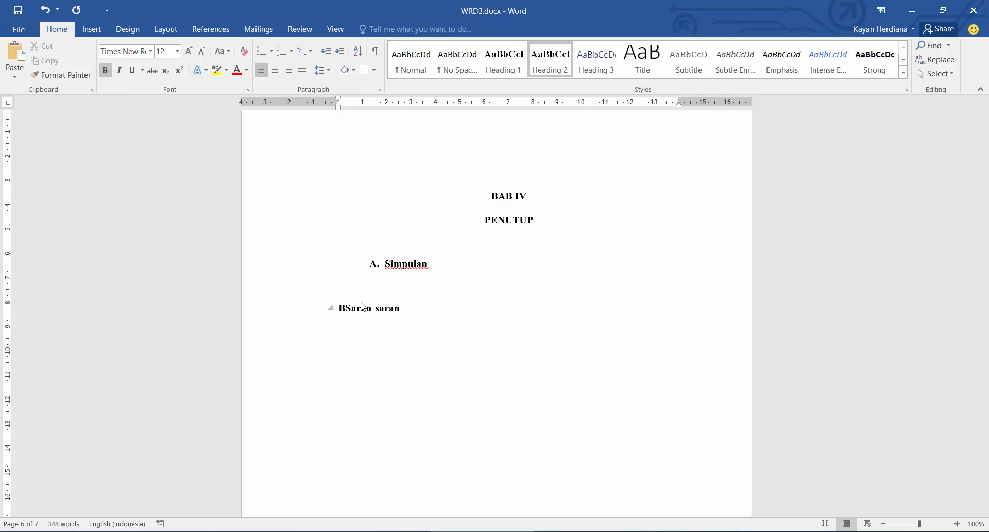
{"action": "key", "text": "BackSpace"}
{"action": "type", "text": "."}
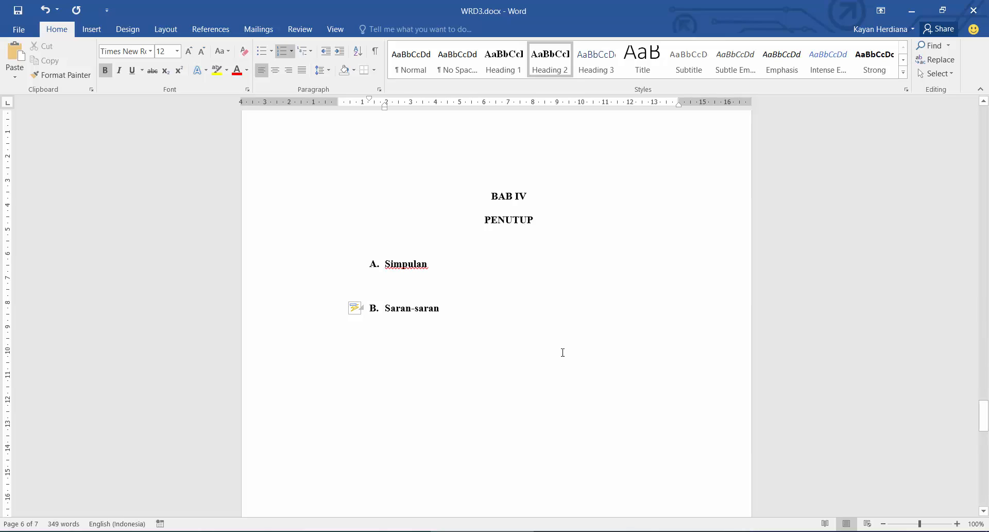
Update the Heading 3 style to match the numbered item "Tujuan kegiatan" under "B. Tujuan Penulisan" in BAB I.
{"action": "left_click_drag", "start_coordinate": [979, 424], "coordinate": [982, 213]}
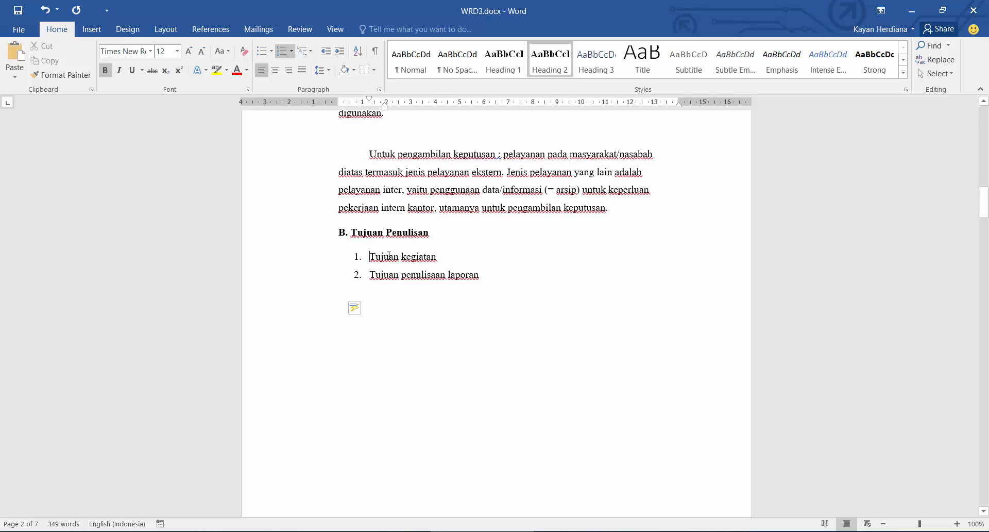
{"action": "left_click_drag", "start_coordinate": [390, 256], "coordinate": [369, 256]}
{"action": "left_click", "coordinate": [437, 257]}
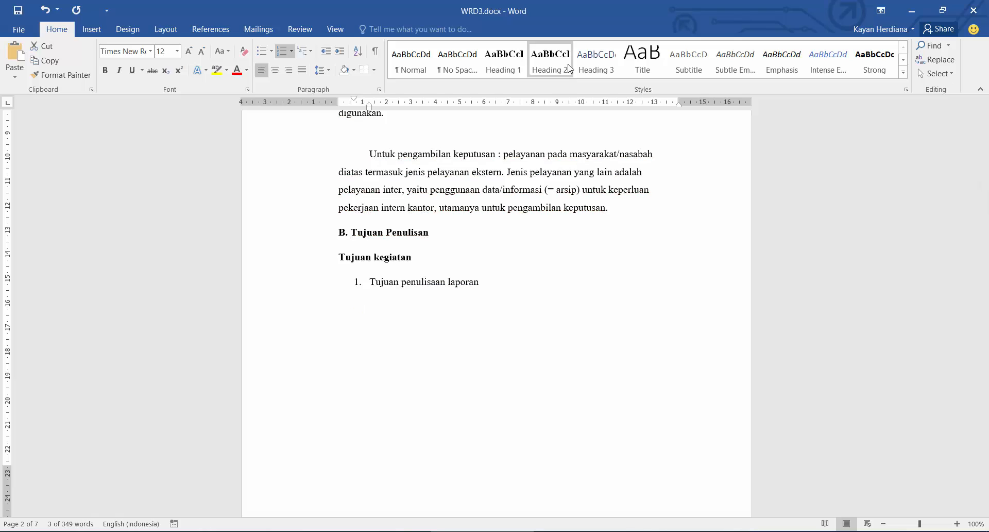
{"action": "right_click", "coordinate": [604, 69]}
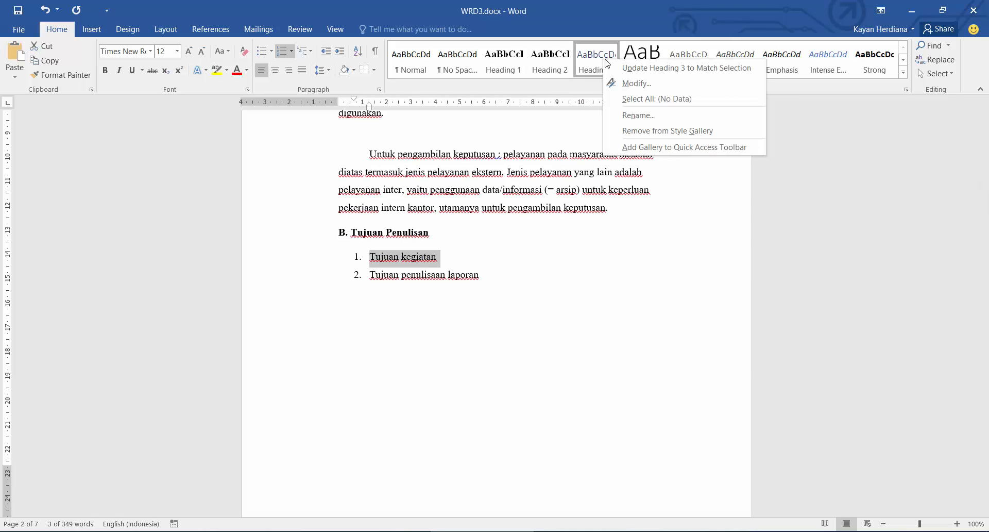
{"action": "left_click", "coordinate": [638, 68]}
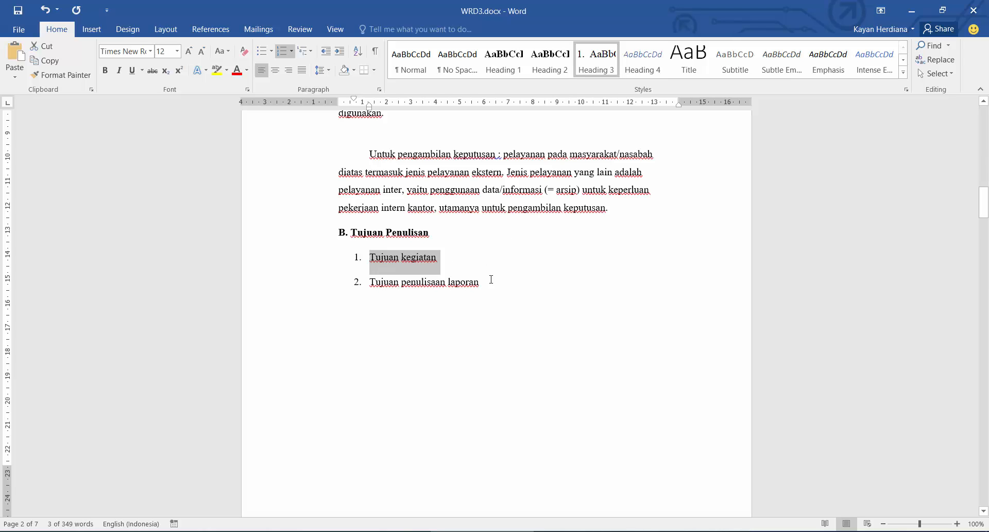
Apply the Heading 3 style to "Tujuan penulisaan laporan" in BAB I and "Gambaran umum perusahaan" in BAB III.
{"action": "left_click_drag", "start_coordinate": [482, 282], "coordinate": [369, 283]}
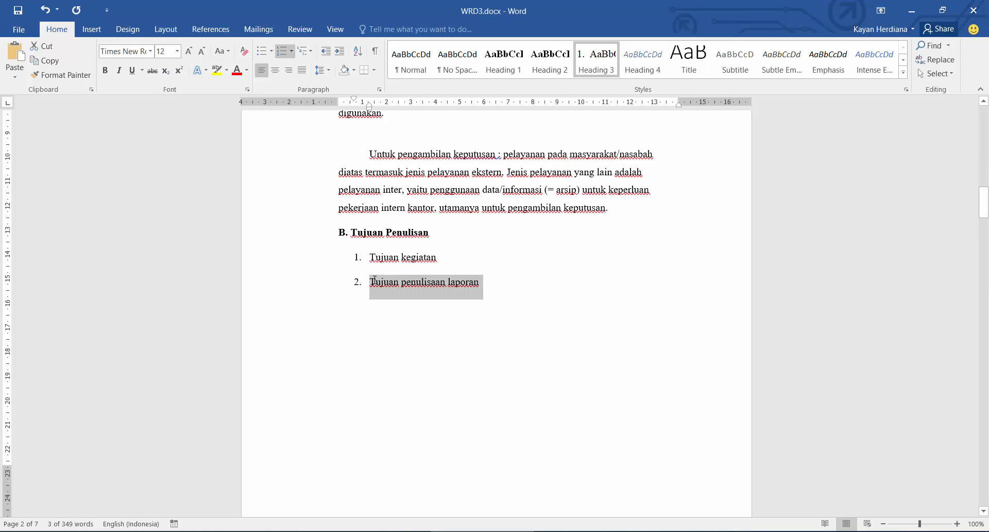
{"action": "left_click", "coordinate": [610, 63]}
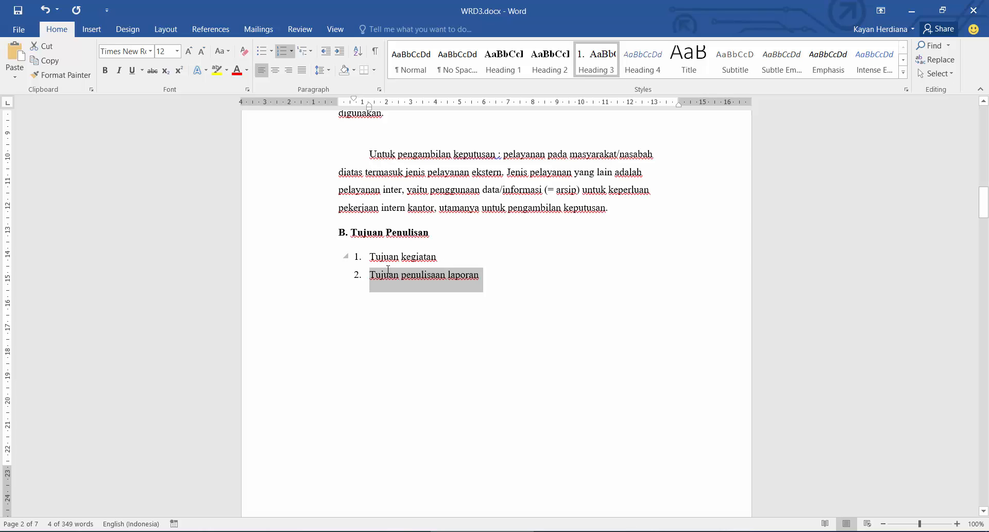
{"action": "scroll", "coordinate": [388, 268], "scroll_direction": "down", "scroll_amount": 20}
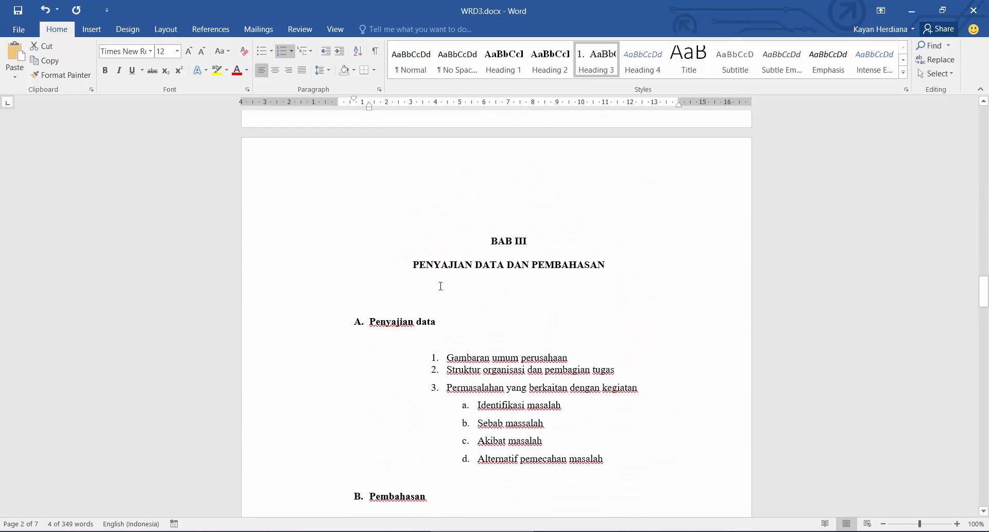
{"action": "scroll", "coordinate": [440, 286], "scroll_direction": "down", "scroll_amount": 5}
{"action": "left_click_drag", "start_coordinate": [565, 202], "coordinate": [446, 202]}
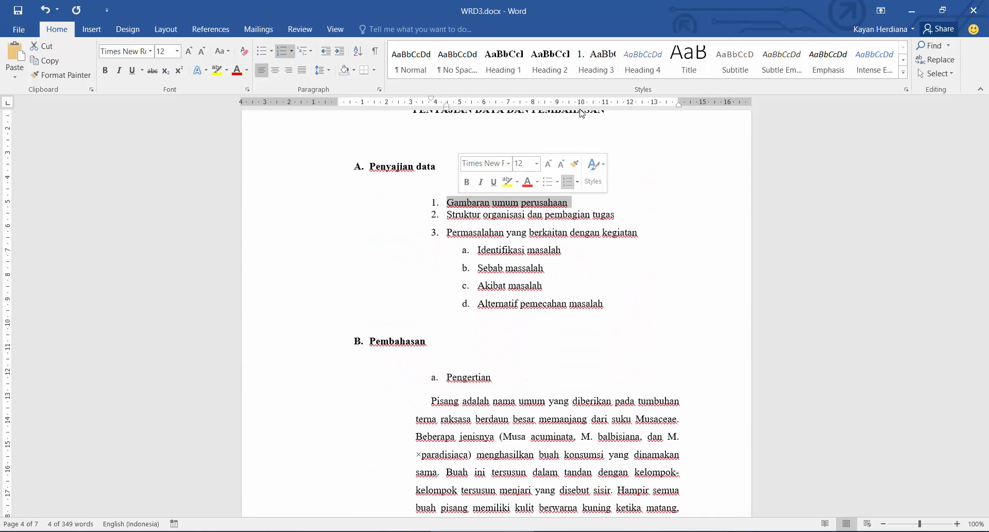
{"action": "left_click", "coordinate": [590, 64]}
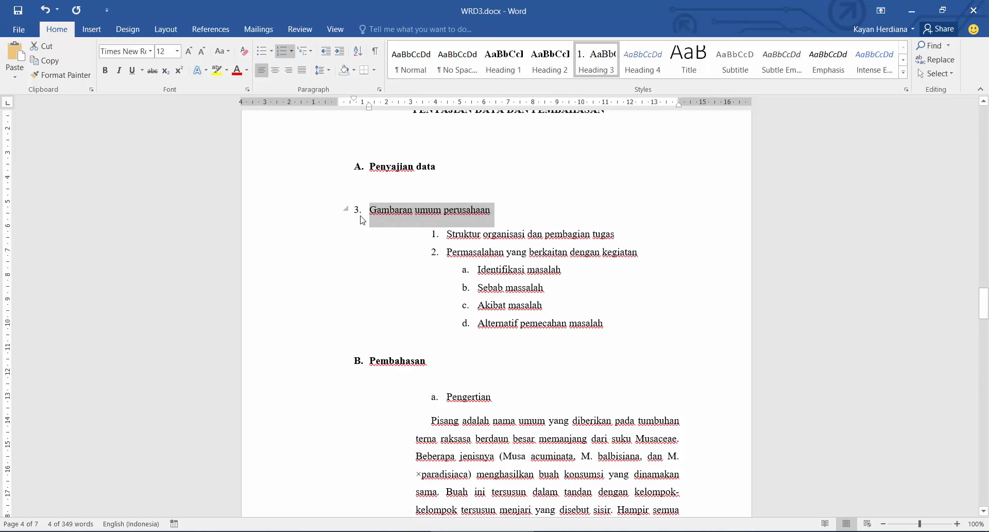
Try to restart the numbering of "Gambaran umum perusahaan" in BAB III as a new list, with the value left at 3.
{"action": "scroll", "coordinate": [393, 307], "scroll_direction": "up", "scroll_amount": 15}
{"action": "scroll", "coordinate": [393, 307], "scroll_direction": "up", "scroll_amount": 15}
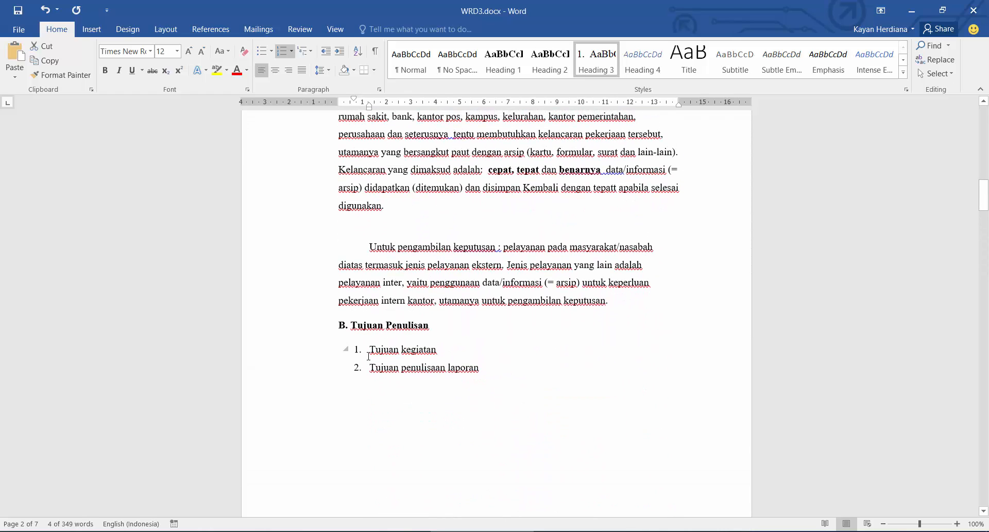
{"action": "scroll", "coordinate": [368, 355], "scroll_direction": "down", "scroll_amount": 20}
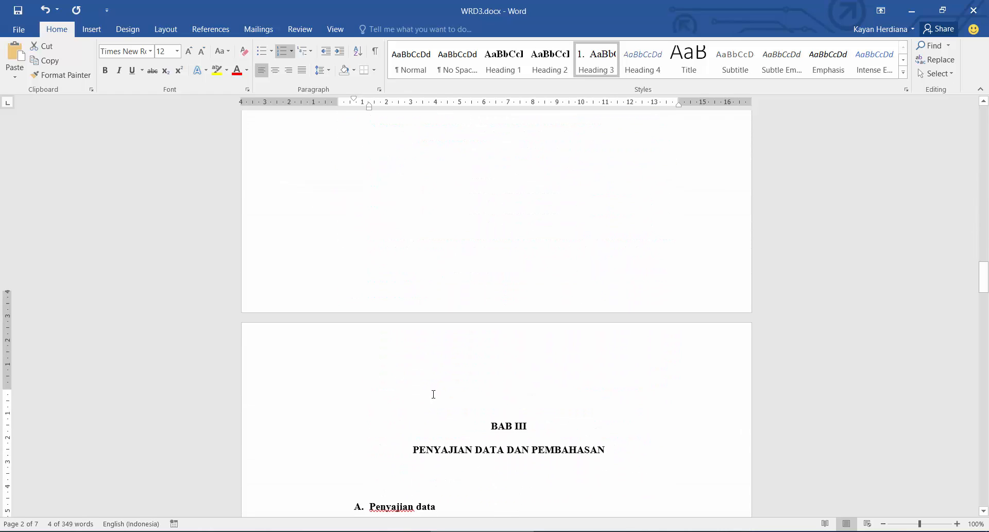
{"action": "scroll", "coordinate": [433, 395], "scroll_direction": "down", "scroll_amount": 7}
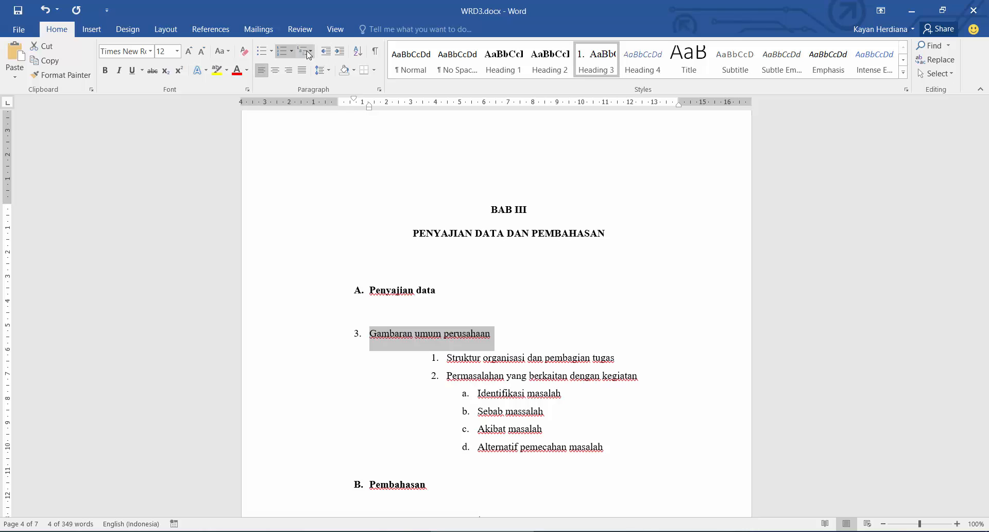
{"action": "left_click", "coordinate": [291, 51]}
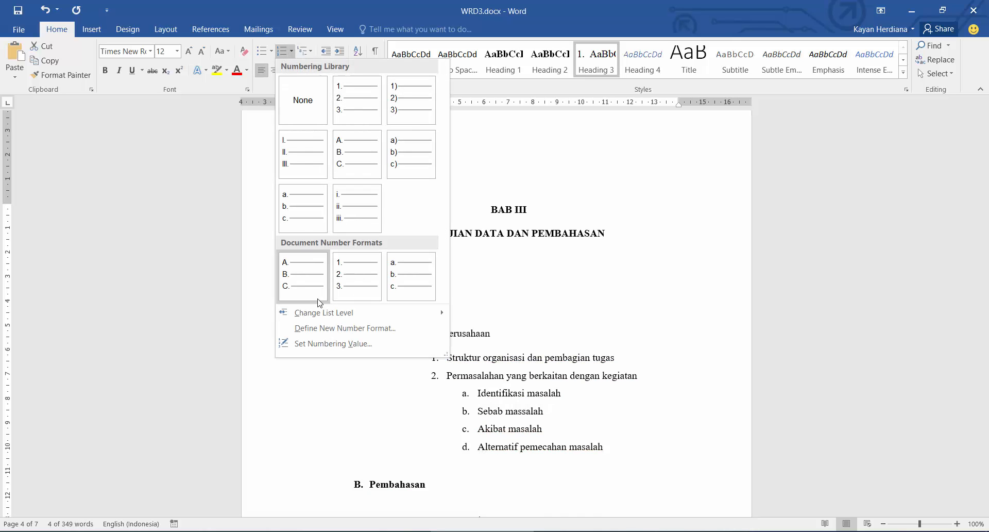
{"action": "left_click", "coordinate": [323, 343]}
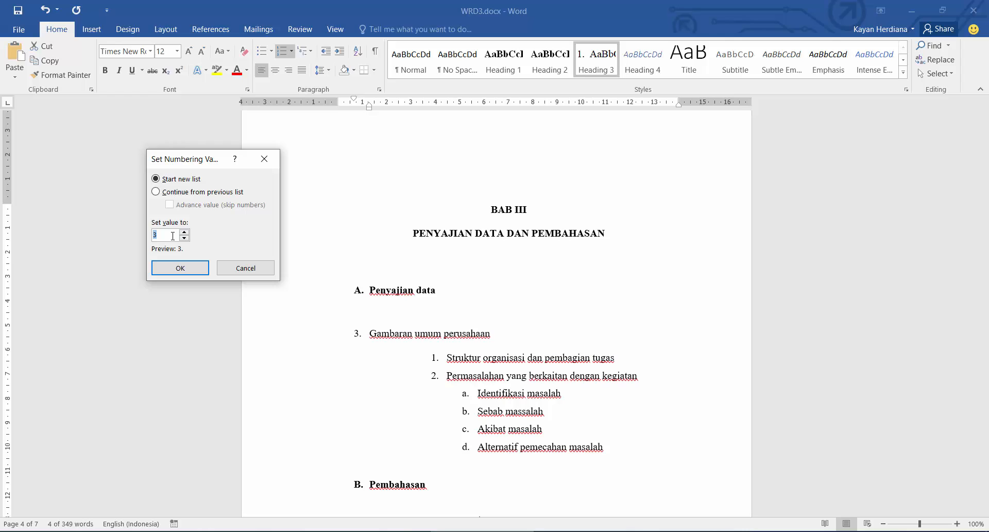
{"action": "left_click", "coordinate": [182, 266]}
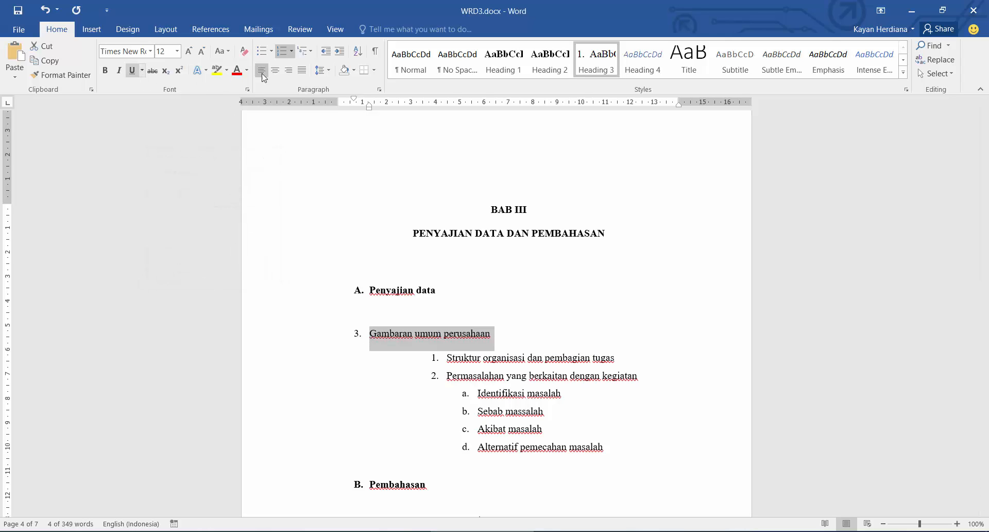
Try to continue the numbering of "Gambaran umum perusahaan" from the previous list with the advanced value 1, then return to starting a new list.
{"action": "left_click", "coordinate": [291, 51]}
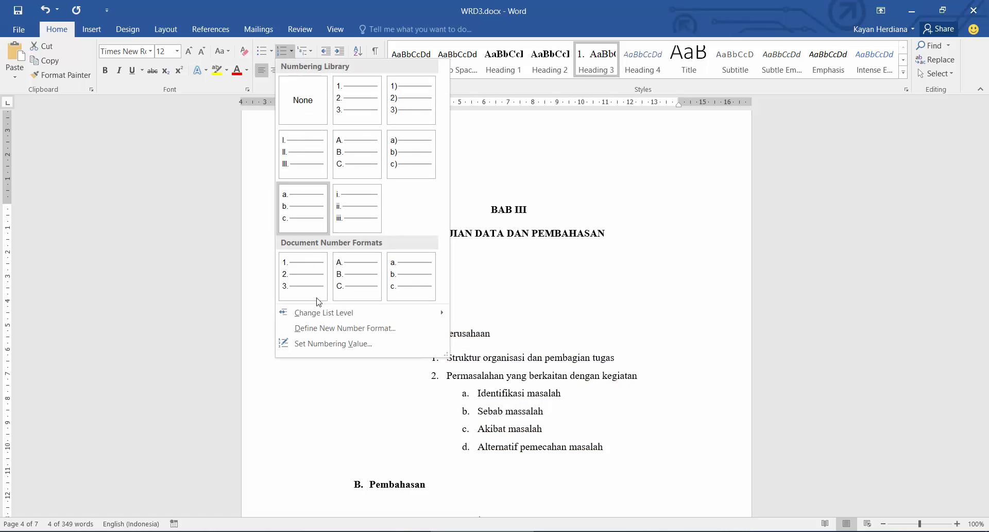
{"action": "left_click", "coordinate": [321, 341]}
{"action": "left_click", "coordinate": [192, 192]}
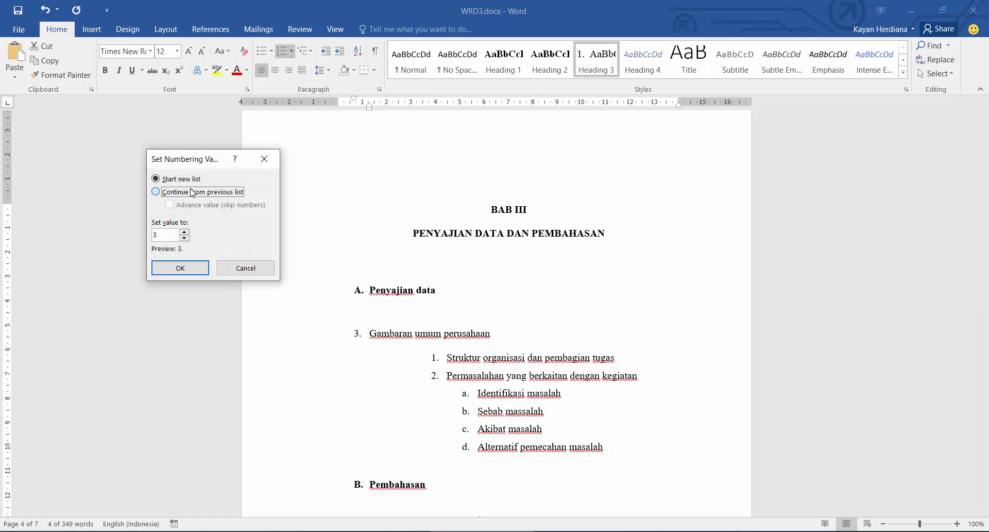
{"action": "left_click", "coordinate": [169, 204]}
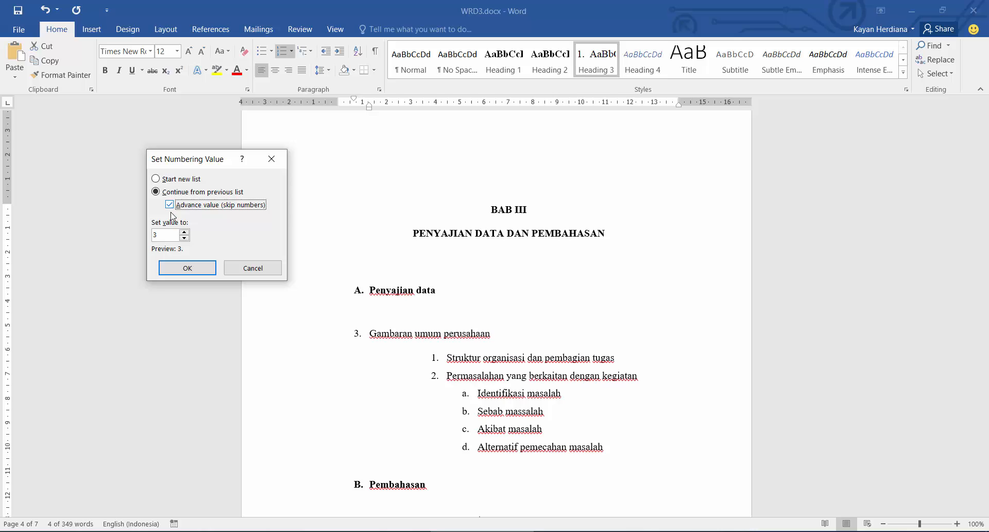
{"action": "left_click", "coordinate": [184, 238]}
{"action": "left_click", "coordinate": [195, 263]}
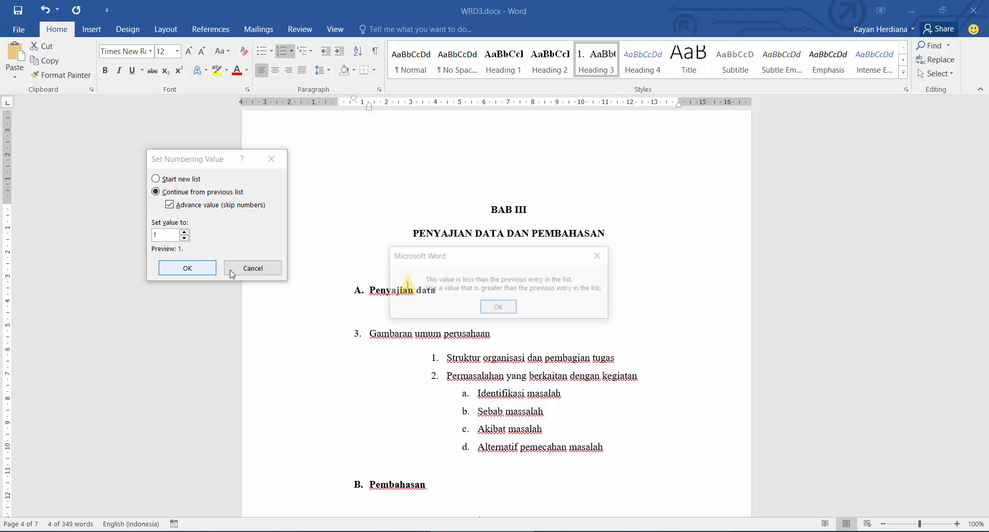
{"action": "left_click", "coordinate": [508, 307]}
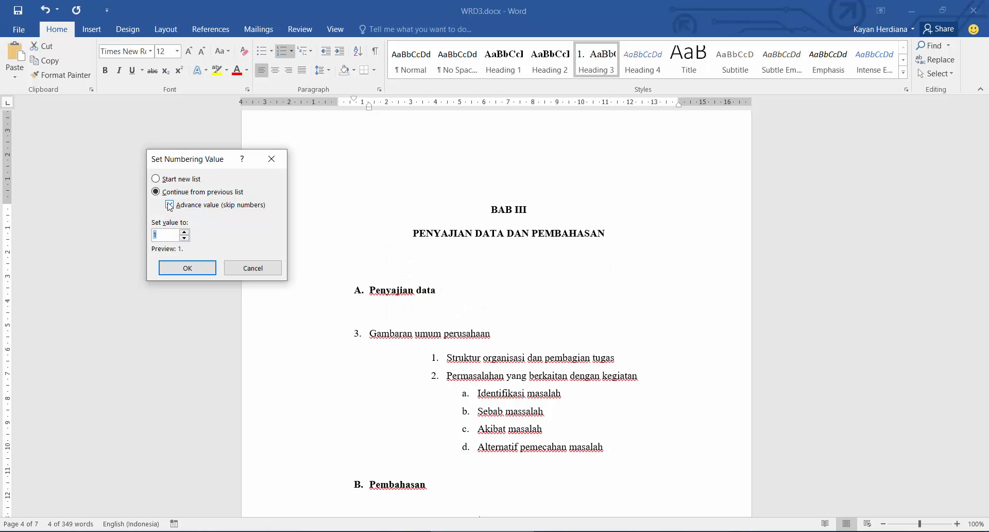
{"action": "left_click", "coordinate": [159, 180]}
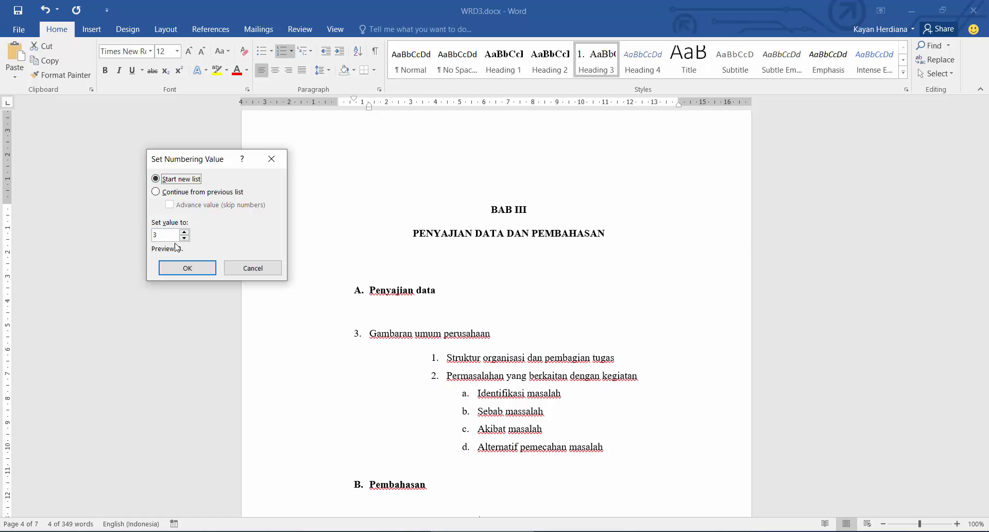
{"action": "left_click", "coordinate": [198, 269]}
{"action": "left_click", "coordinate": [367, 339]}
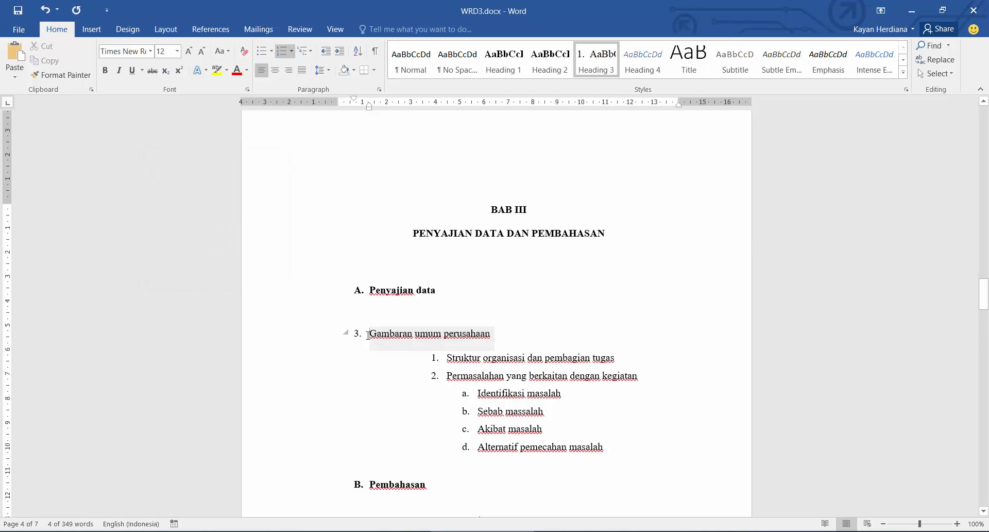
{"action": "scroll", "coordinate": [397, 340], "scroll_direction": "up", "scroll_amount": 9}
{"action": "scroll", "coordinate": [401, 353], "scroll_direction": "up", "scroll_amount": 15}
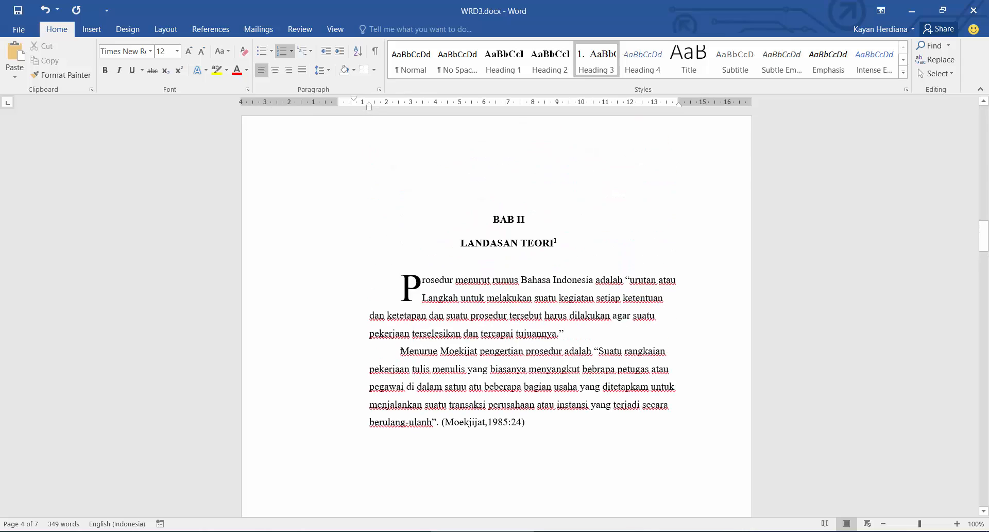
{"action": "scroll", "coordinate": [411, 350], "scroll_direction": "down", "scroll_amount": 8}
{"action": "scroll", "coordinate": [411, 350], "scroll_direction": "down", "scroll_amount": 15}
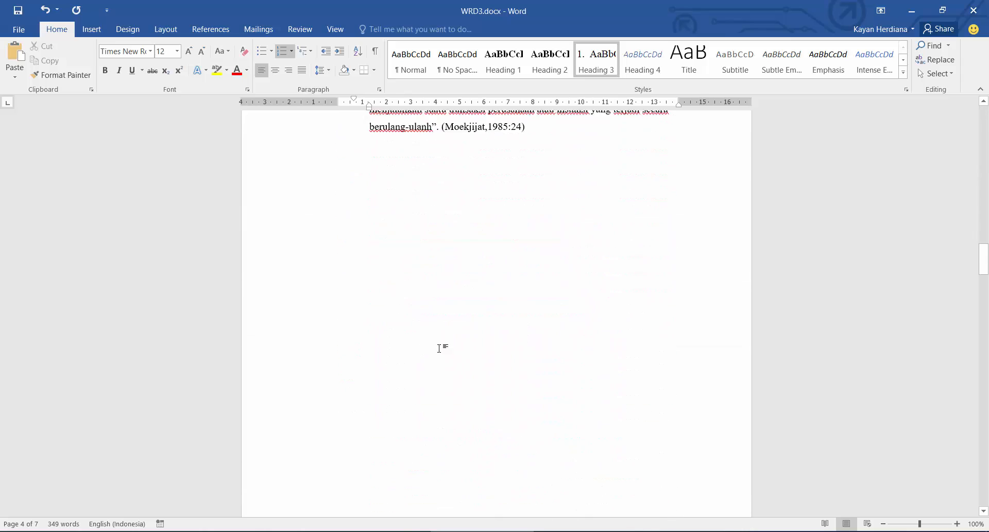
Number "Gambaran umum perusahaan" as item 1 and make "Struktur organisasi dan pembagian tugas" a Heading 3 numbered 2 under "A. Penyajian data".
{"action": "key", "text": "BackSpace"}
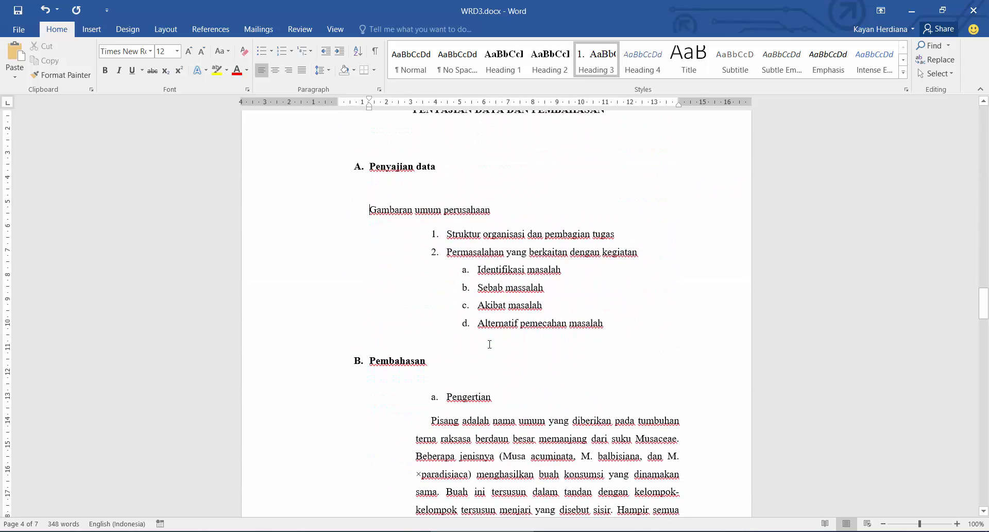
{"action": "key", "text": "Tab"}
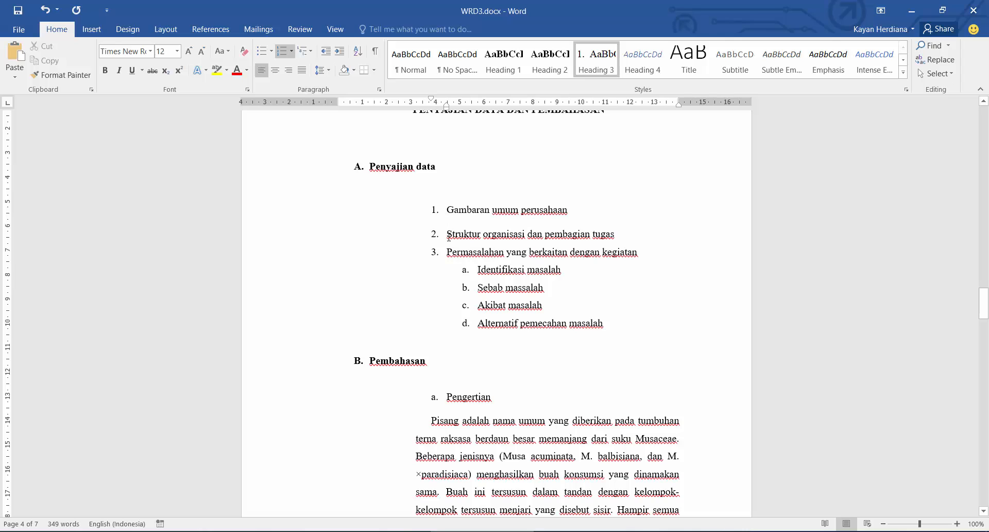
{"action": "left_click", "coordinate": [449, 236]}
{"action": "triple_click", "coordinate": [483, 234]}
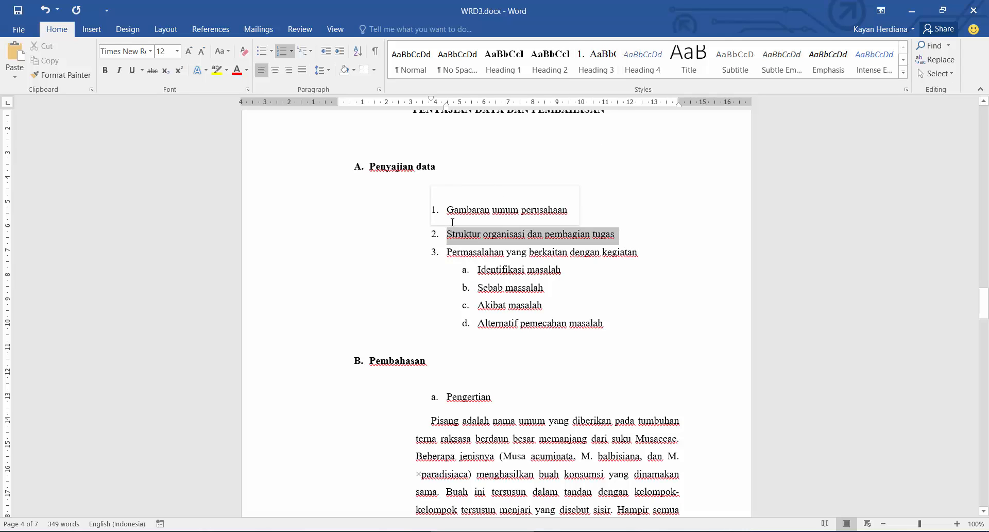
{"action": "left_click", "coordinate": [597, 61]}
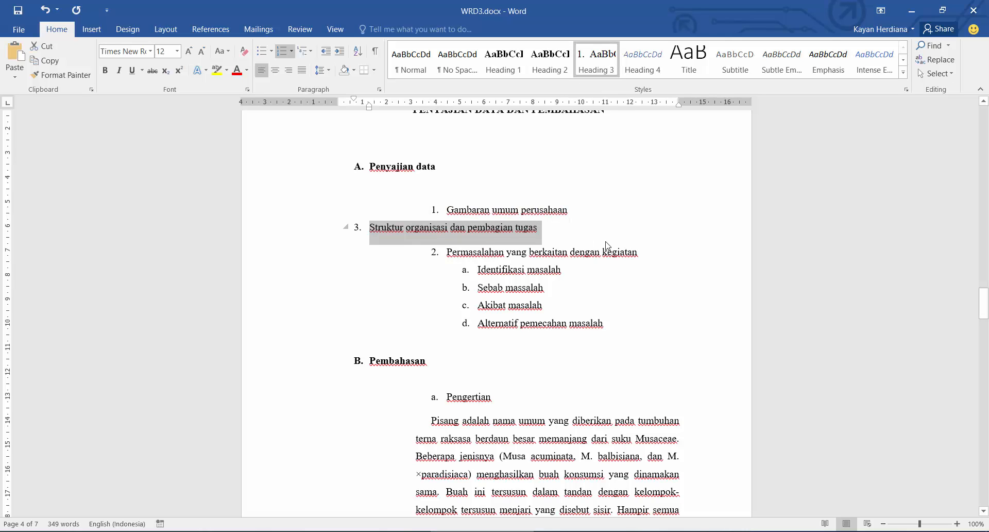
{"action": "left_click", "coordinate": [371, 236]}
{"action": "key", "text": "BackSpace"}
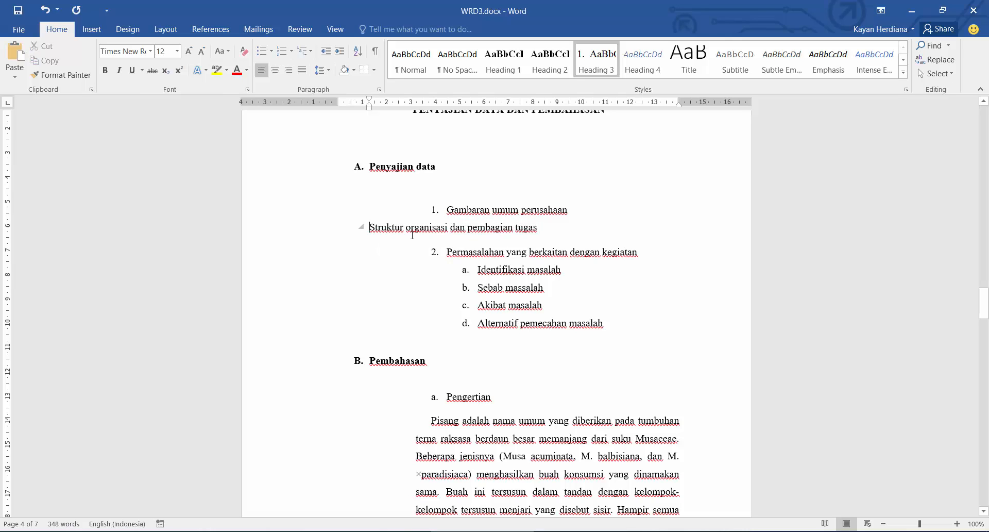
{"action": "type", "text": "2."}
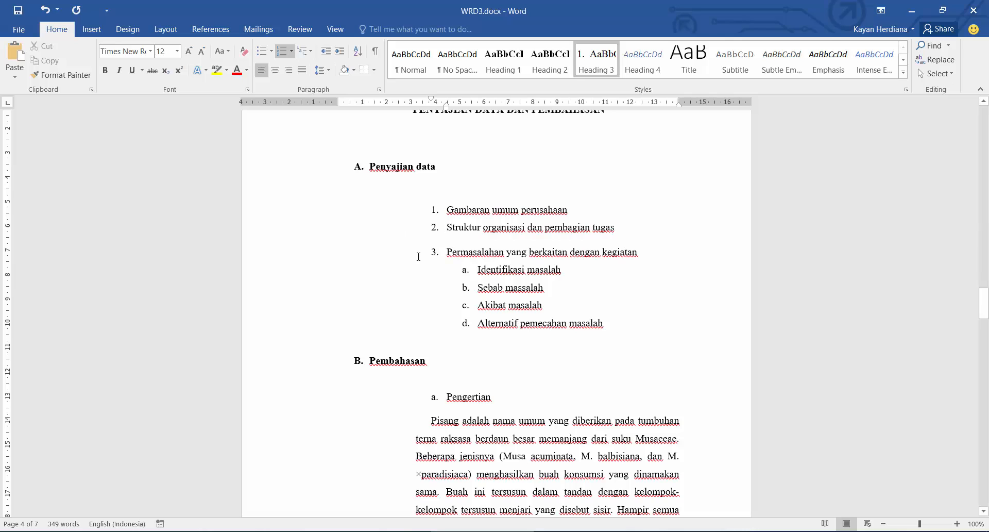
Apply Heading 3 to "Permasalahan yang berkaitan dengan kegiatan" and align it with the list above as item 3.
{"action": "left_click", "coordinate": [448, 255]}
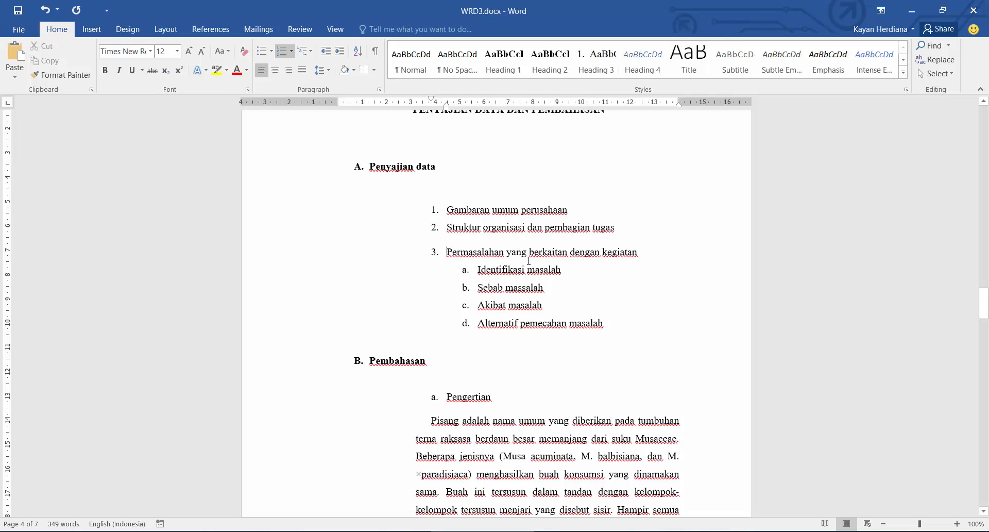
{"action": "left_click_drag", "start_coordinate": [630, 254], "coordinate": [446, 253]}
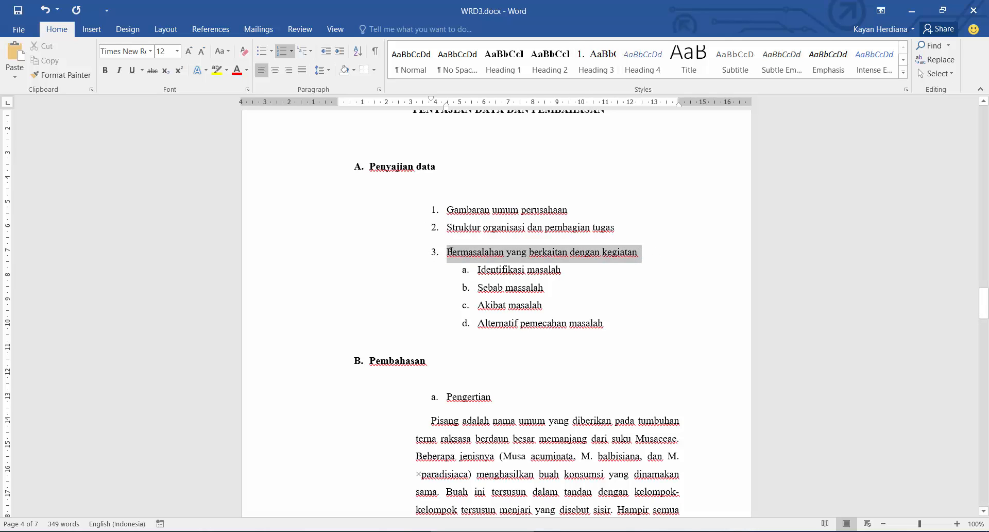
{"action": "left_click", "coordinate": [596, 59]}
{"action": "left_click", "coordinate": [371, 246]}
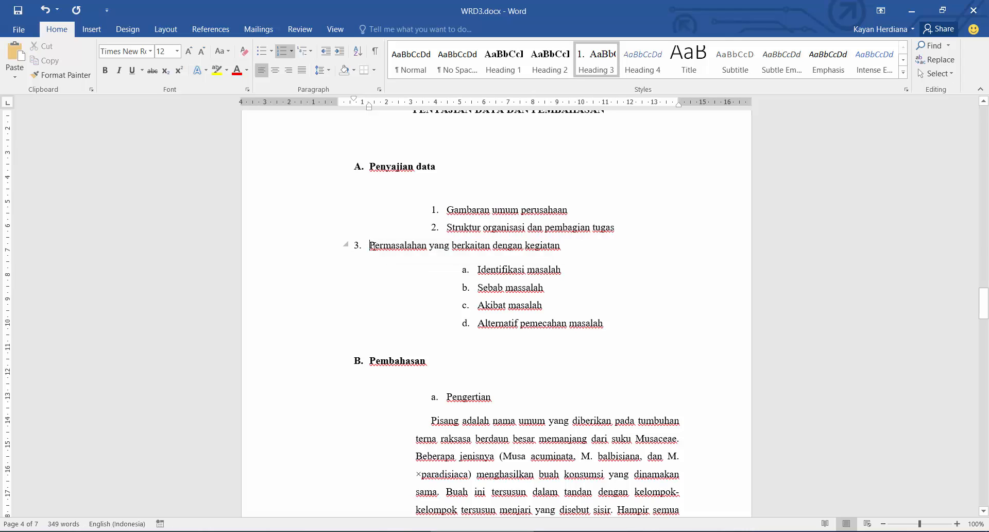
{"action": "left_click", "coordinate": [448, 227]}
{"action": "left_click", "coordinate": [371, 246]}
{"action": "key", "text": "BackSpace"}
{"action": "key", "text": "ctrl+z"}
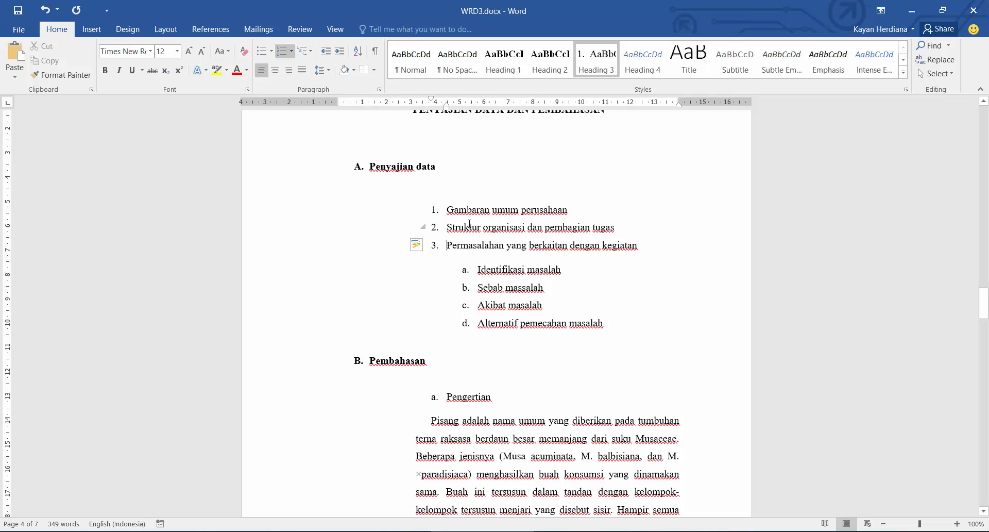
Update the Heading 4 style to match the lettered item "Identifikasi masalah" in BAB III.
{"action": "scroll", "coordinate": [422, 185], "scroll_direction": "up", "scroll_amount": 3}
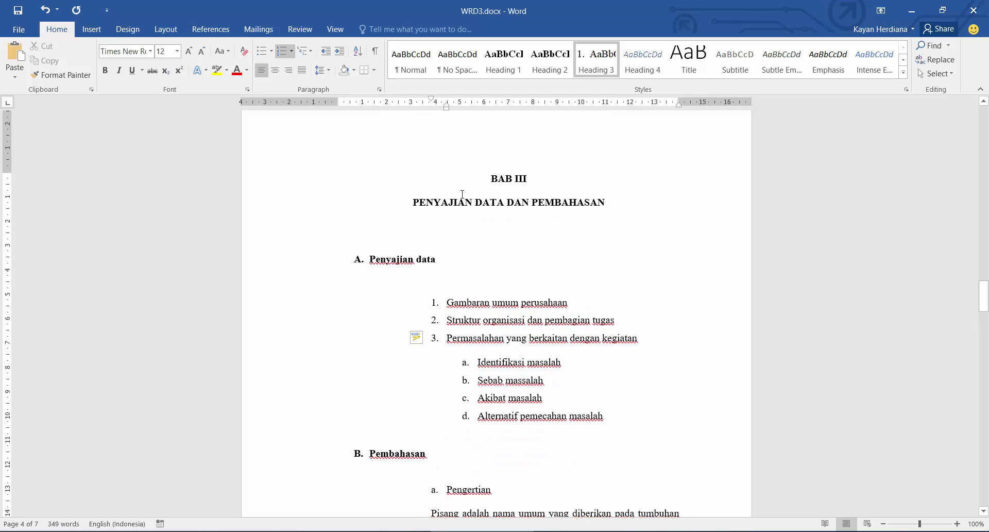
{"action": "left_click", "coordinate": [507, 179]}
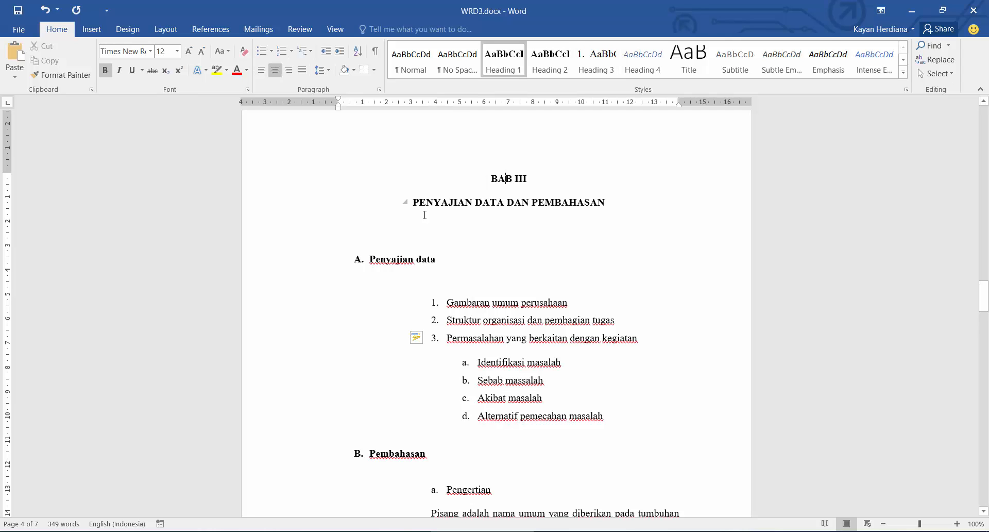
{"action": "left_click", "coordinate": [407, 256]}
{"action": "left_click", "coordinate": [459, 303]}
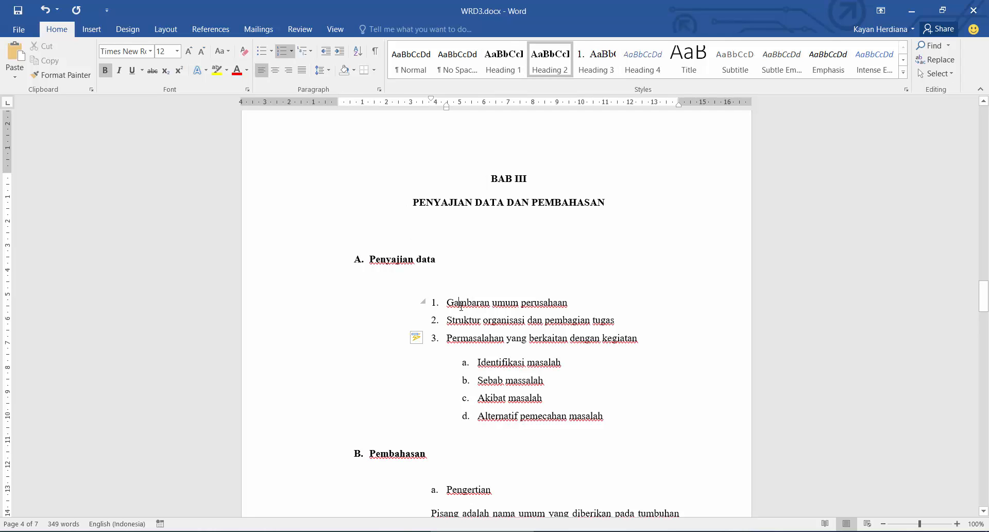
{"action": "left_click", "coordinate": [509, 359]}
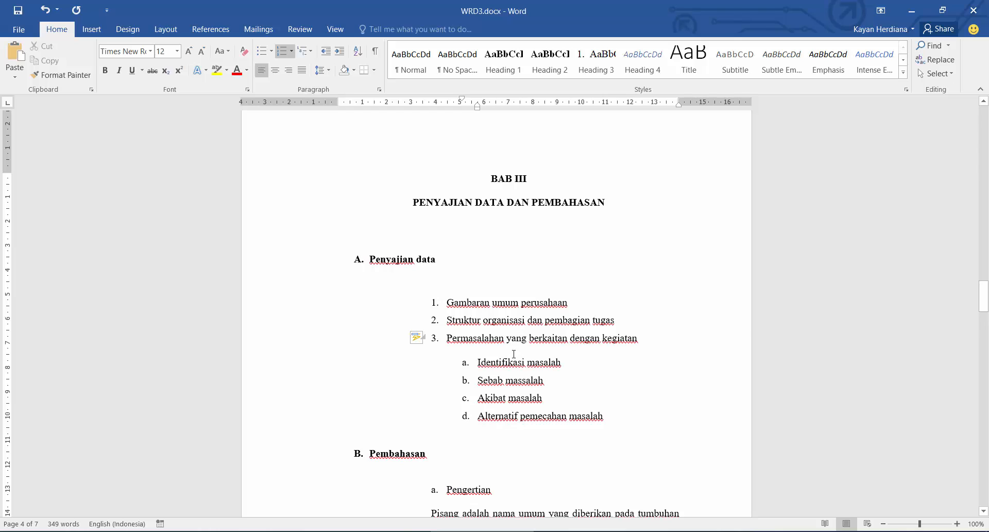
{"action": "left_click_drag", "start_coordinate": [479, 363], "coordinate": [565, 363]}
{"action": "right_click", "coordinate": [532, 364]}
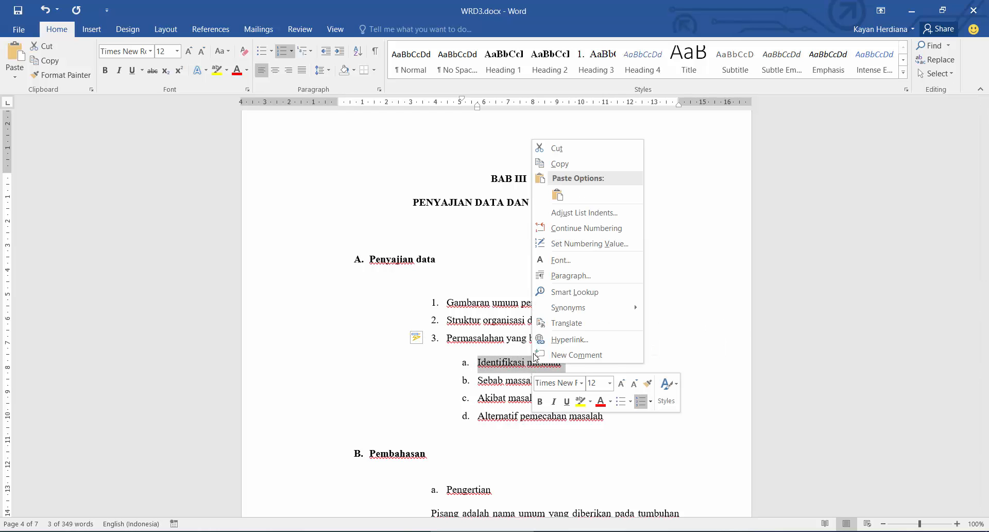
{"action": "right_click", "coordinate": [638, 68]}
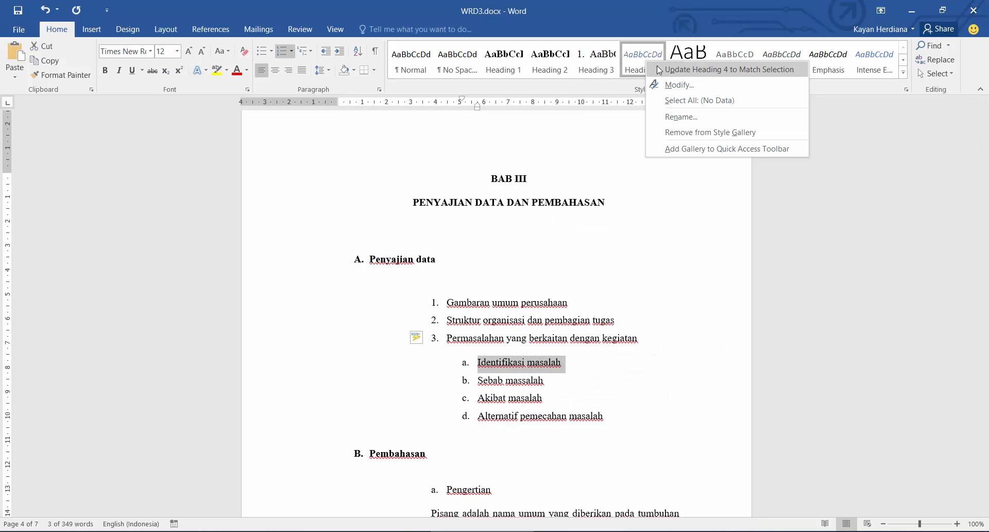
{"action": "left_click", "coordinate": [664, 72]}
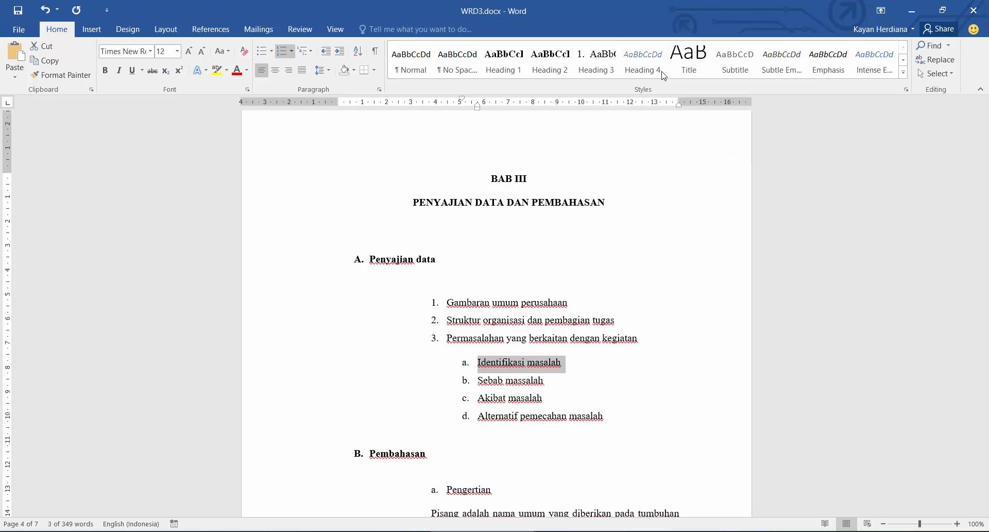
Apply the Heading 4 style to "Sebab massalah", "Akibat masalah" and "Alternatif pemecahan masalah".
{"action": "left_click", "coordinate": [558, 387]}
{"action": "left_click_drag", "start_coordinate": [558, 387], "coordinate": [471, 388]}
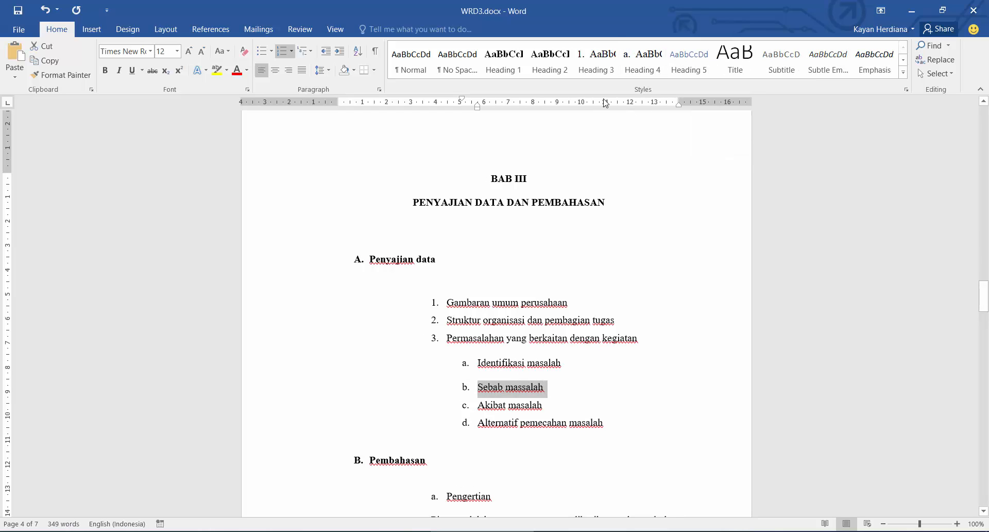
{"action": "left_click", "coordinate": [647, 64]}
{"action": "left_click_drag", "start_coordinate": [557, 405], "coordinate": [473, 405]}
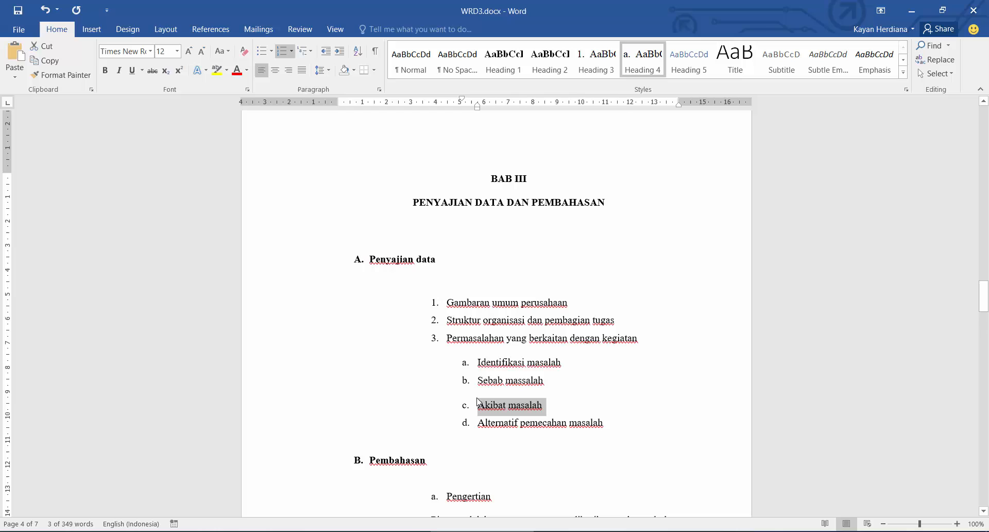
{"action": "left_click", "coordinate": [644, 65]}
{"action": "left_click_drag", "start_coordinate": [628, 422], "coordinate": [474, 423]}
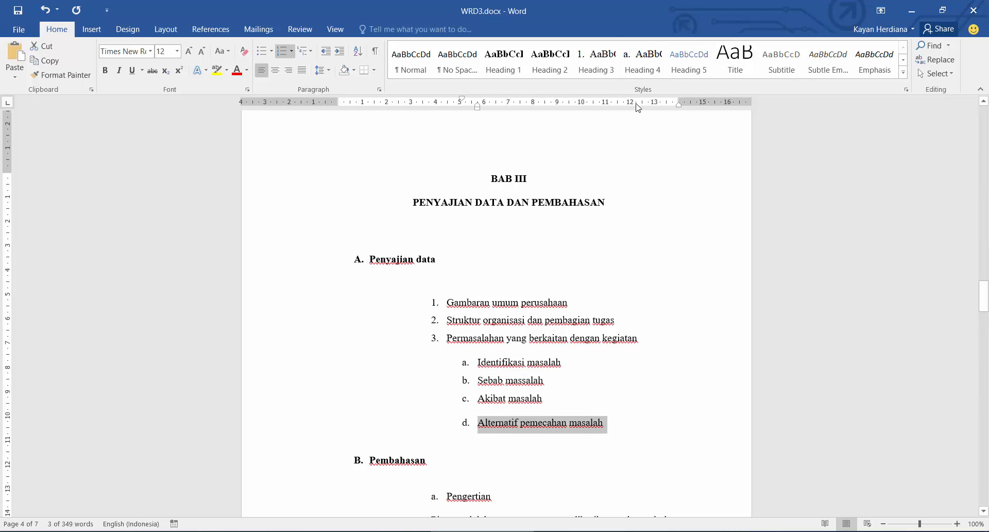
{"action": "left_click", "coordinate": [644, 66]}
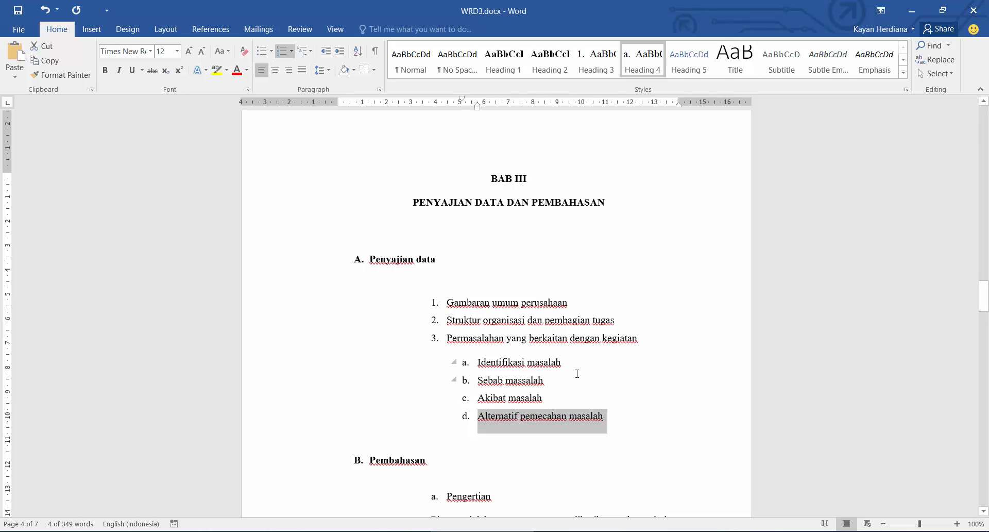
Insert the Automatic Table 1 table of contents on a left-aligned line below the "DAFTAR ISI" title on page 1.
{"action": "scroll", "coordinate": [560, 353], "scroll_direction": "up", "scroll_amount": 15}
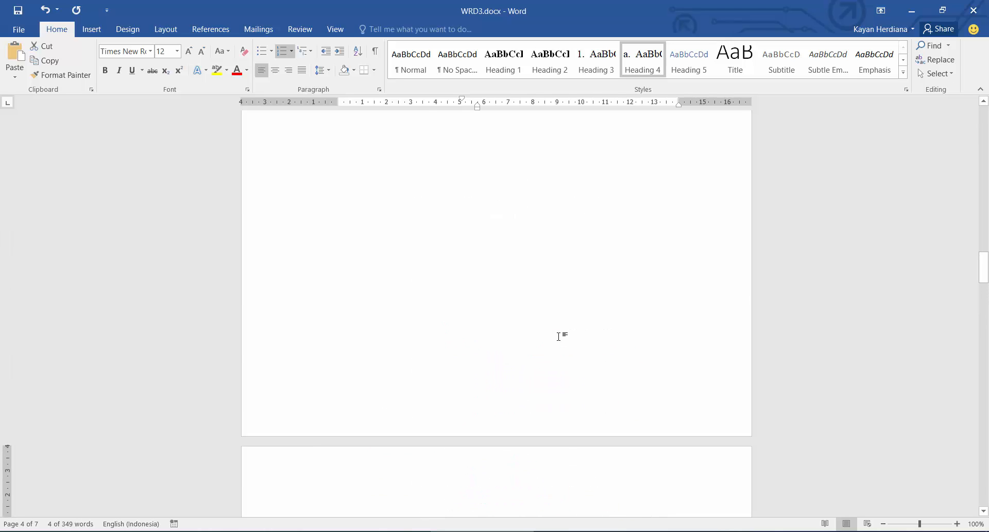
{"action": "scroll", "coordinate": [560, 336], "scroll_direction": "up", "scroll_amount": 20}
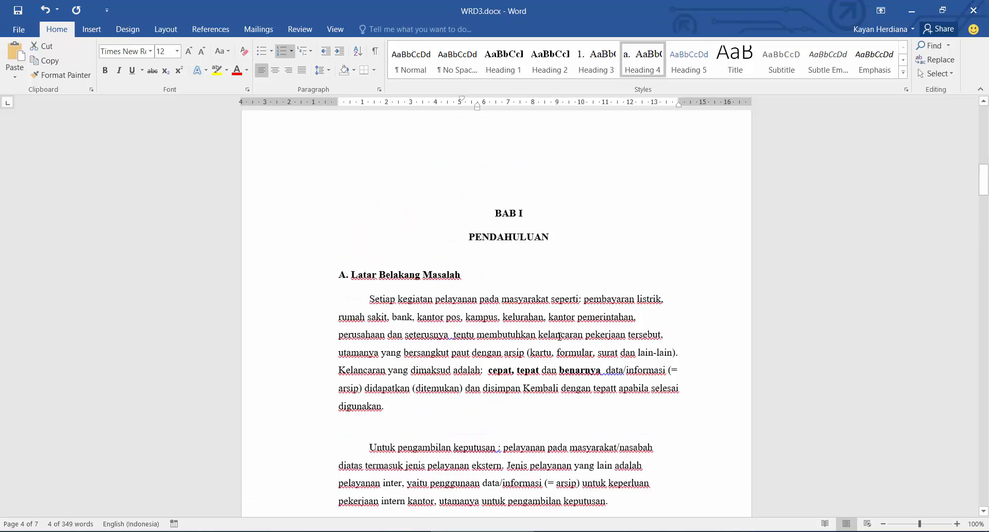
{"action": "scroll", "coordinate": [560, 336], "scroll_direction": "up", "scroll_amount": 5}
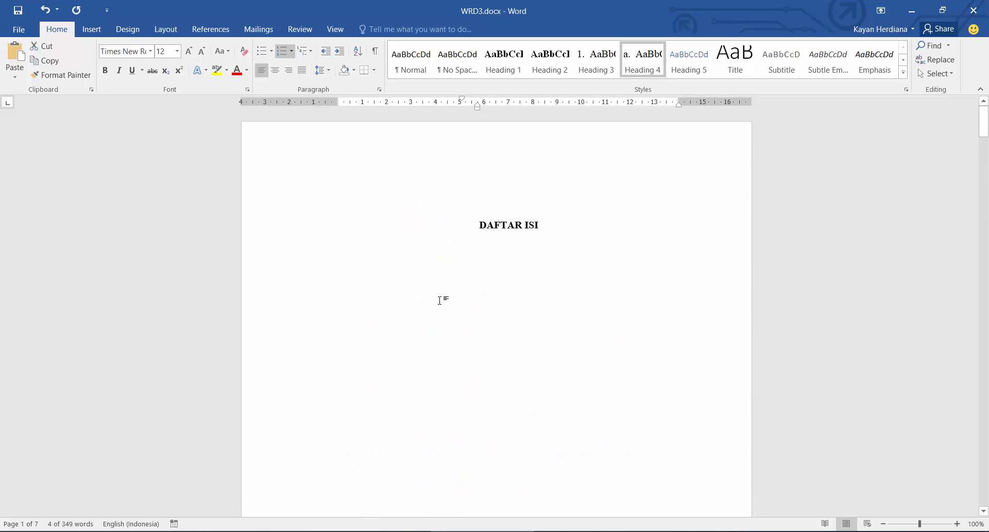
{"action": "left_click", "coordinate": [453, 287]}
{"action": "key", "text": "ctrl+l"}
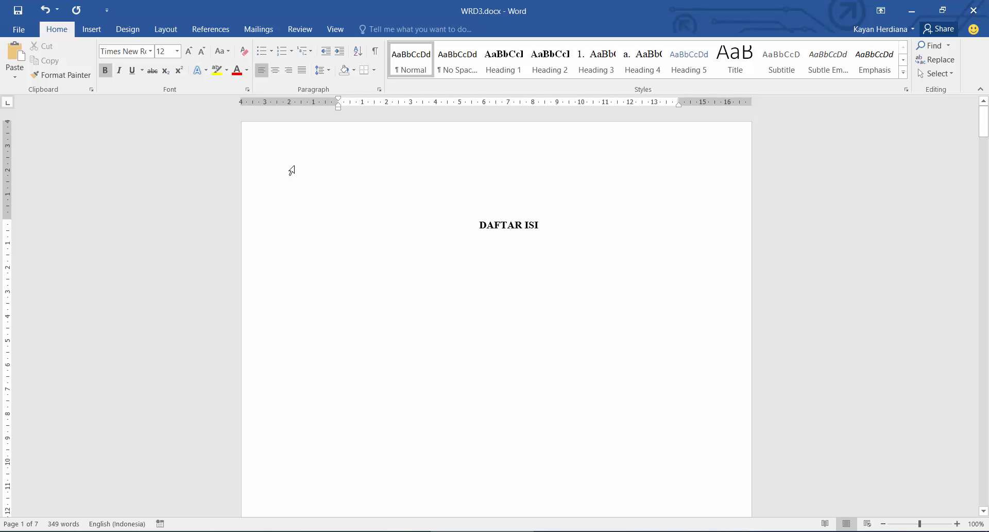
{"action": "left_click", "coordinate": [222, 32]}
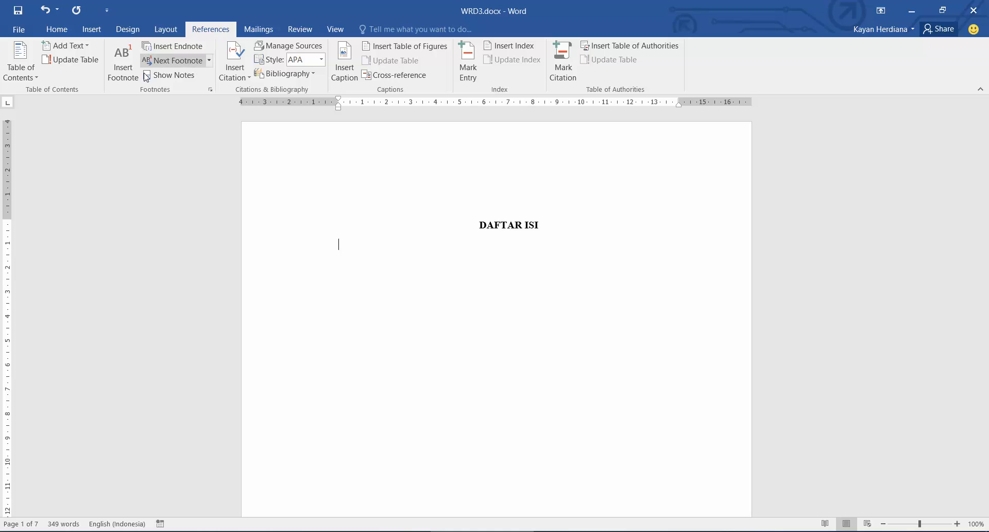
{"action": "left_click", "coordinate": [33, 78]}
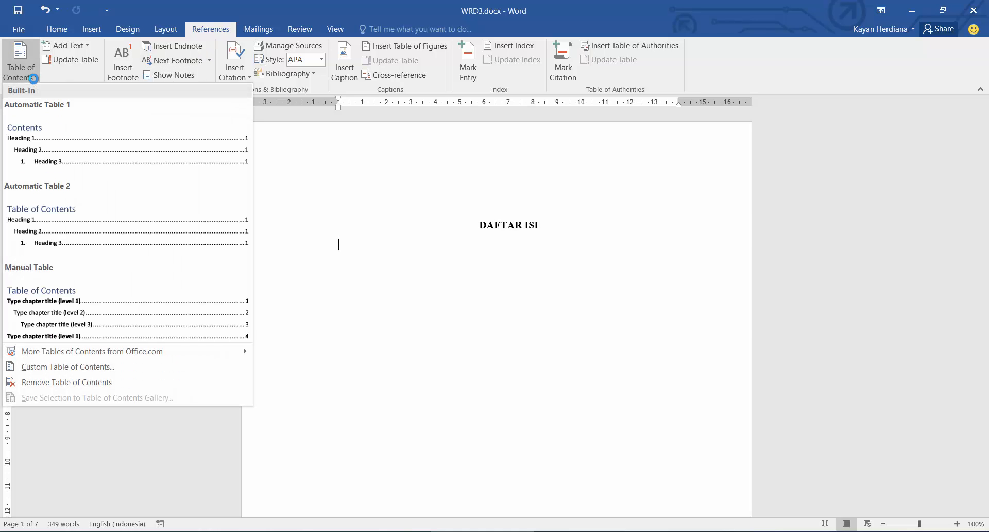
{"action": "left_click", "coordinate": [56, 150]}
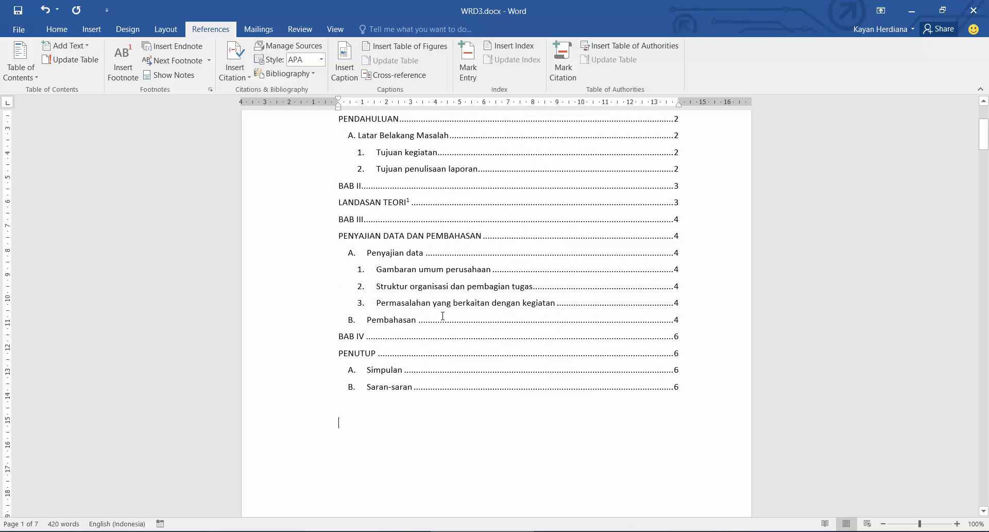
Delete the "Contents" title above the table of contents, keeping the "BAB I" entry on its own line.
{"action": "double_click", "coordinate": [380, 180]}
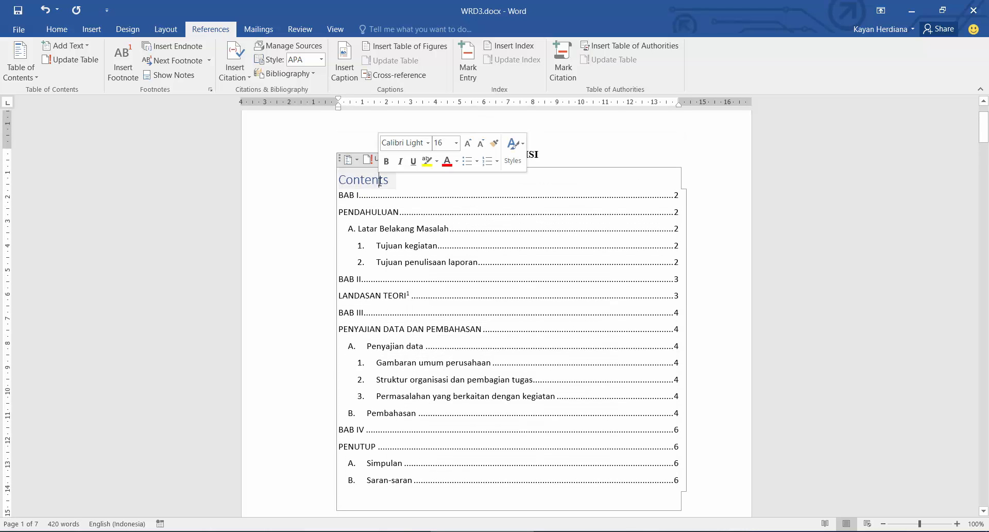
{"action": "key", "text": "Delete"}
{"action": "key", "text": "Delete"}
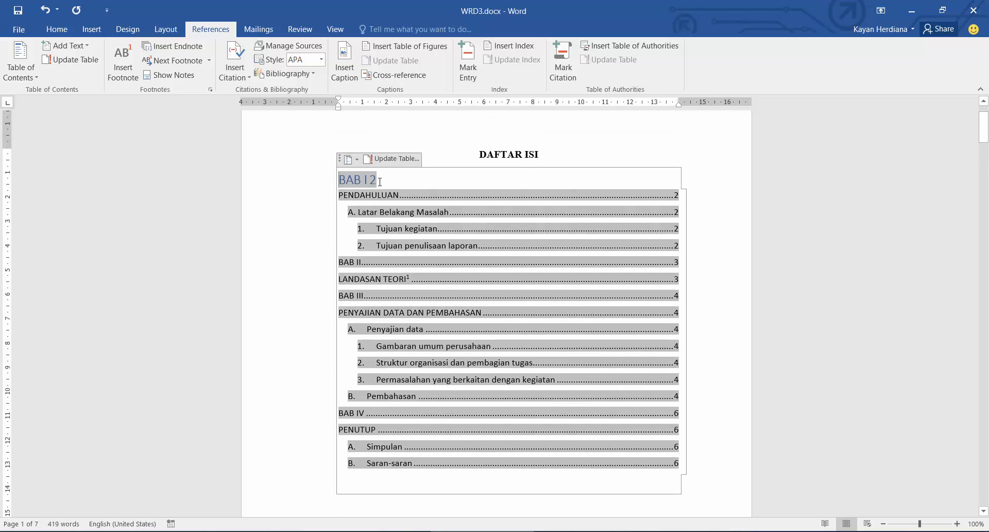
{"action": "key", "text": "ctrl+z"}
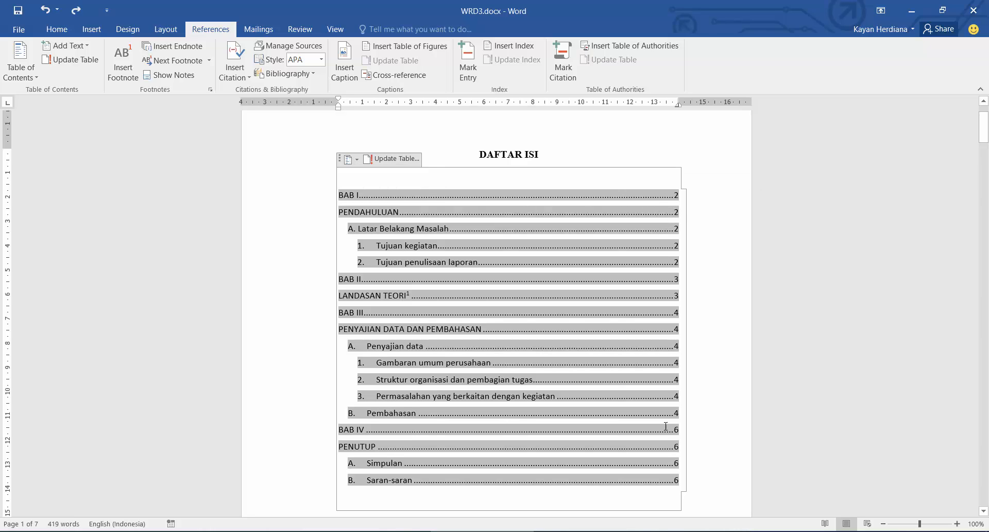
{"action": "left_click", "coordinate": [732, 248]}
{"action": "left_click", "coordinate": [711, 235]}
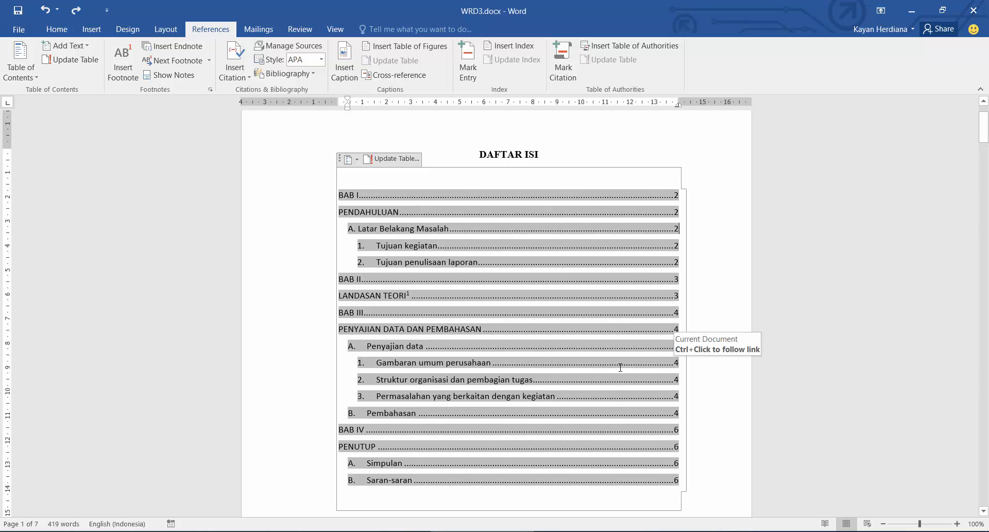
Follow the table of contents to BAB I and replace "Masalah" with "Penelitian" in the "A. Latar Belakang" subheading.
{"action": "left_click", "coordinate": [450, 252], "text": "ctrl"}
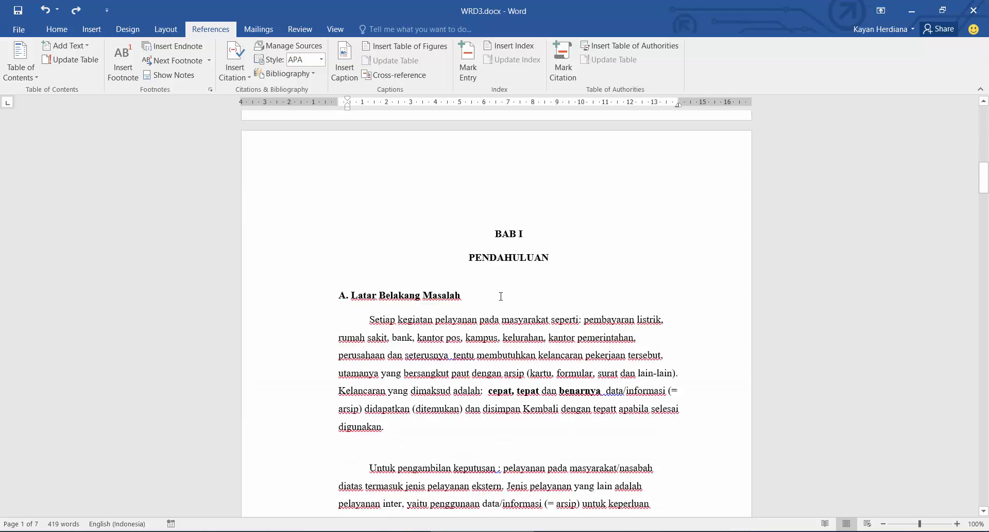
{"action": "double_click", "coordinate": [434, 206]}
{"action": "type", "text": "P"}
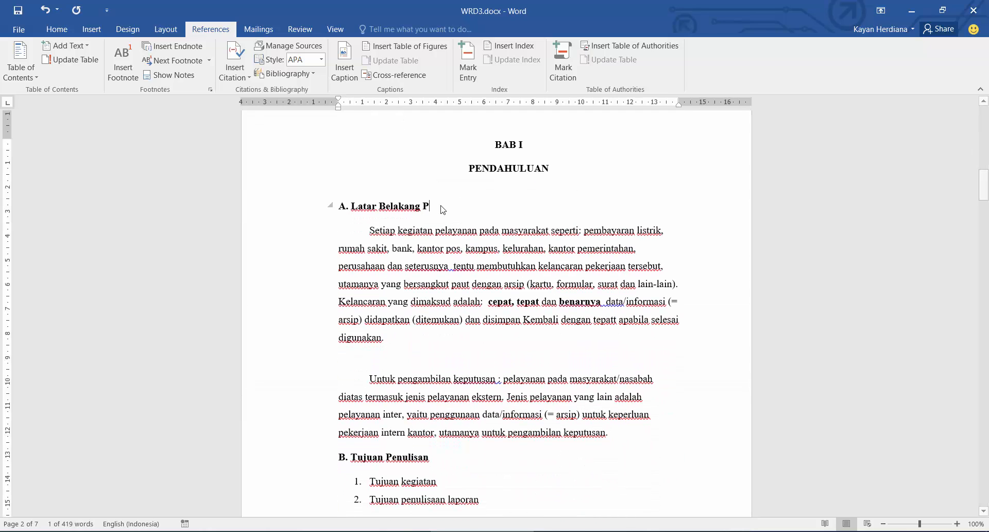
{"action": "type", "text": "enelitian"}
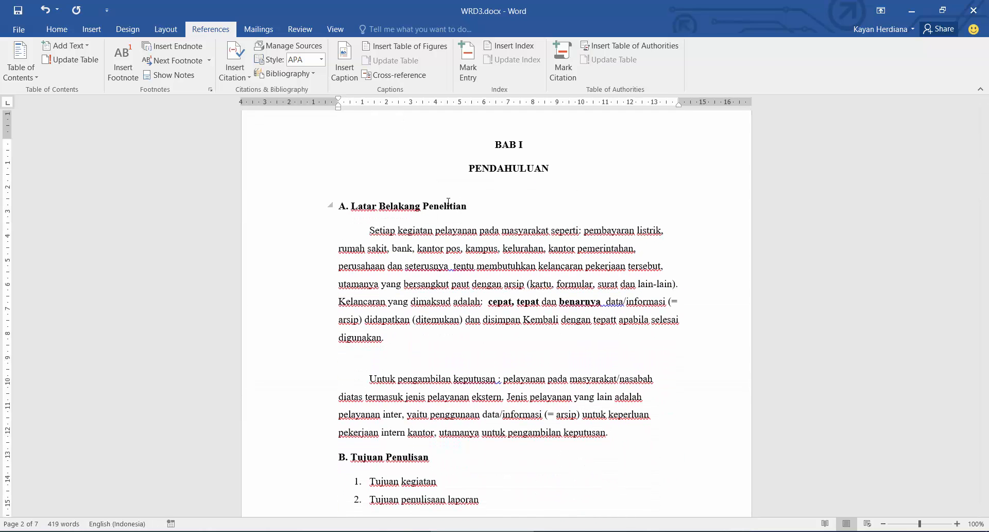
Update the entire table of contents under "DAFTAR ISI" so it picks up the changed "A. Latar Belakang" subheading.
{"action": "scroll", "coordinate": [529, 258], "scroll_direction": "up", "scroll_amount": 10}
{"action": "scroll", "coordinate": [530, 258], "scroll_direction": "up", "scroll_amount": 8}
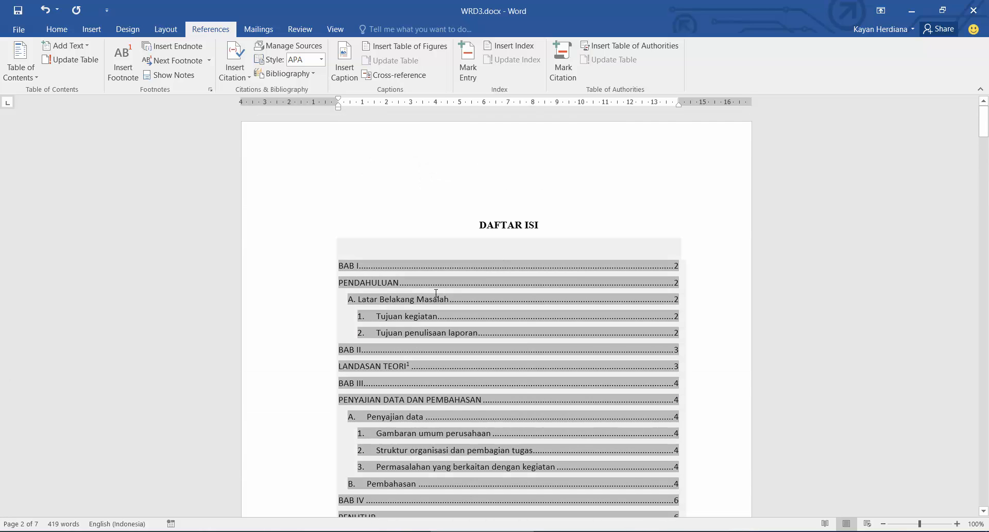
{"action": "right_click", "coordinate": [427, 287]}
{"action": "left_click", "coordinate": [463, 360]}
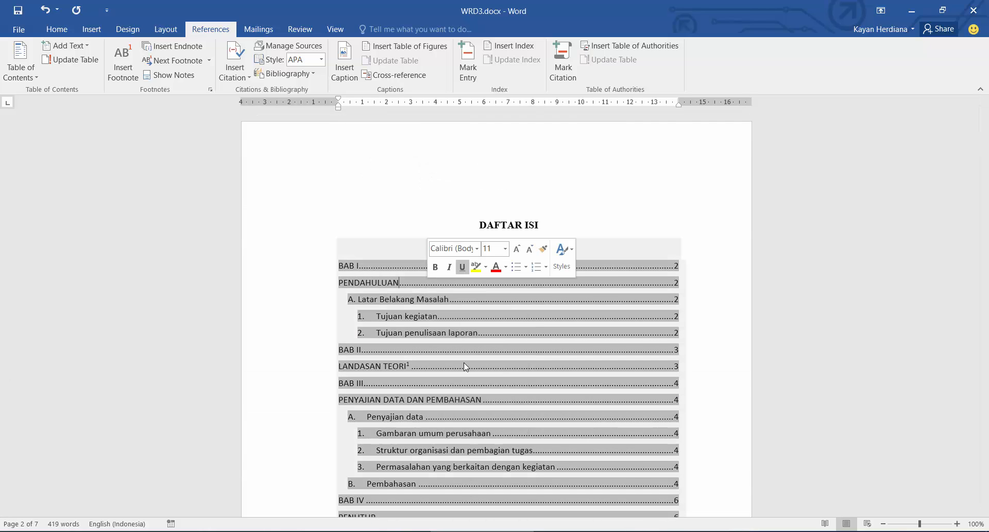
{"action": "left_click_drag", "start_coordinate": [489, 224], "coordinate": [425, 89]}
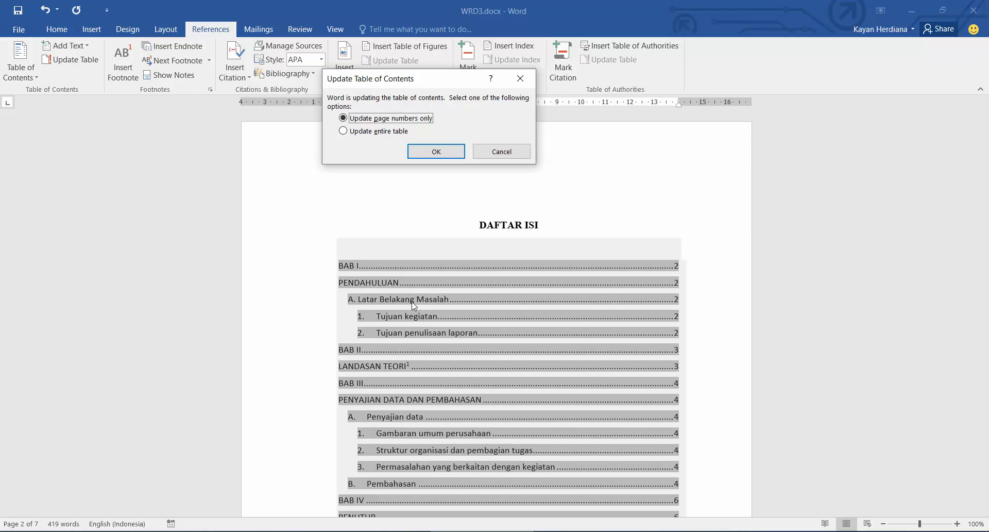
{"action": "left_click", "coordinate": [369, 133]}
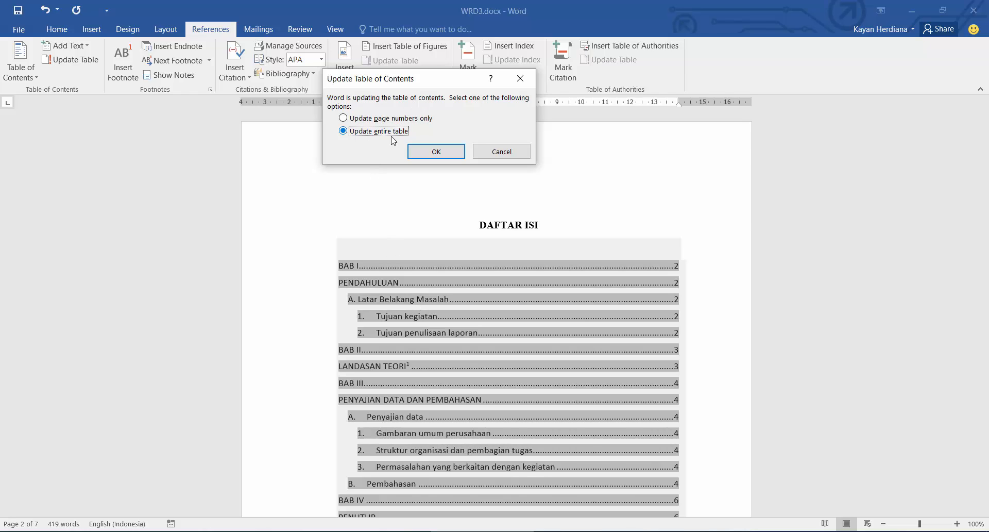
{"action": "left_click", "coordinate": [436, 152]}
{"action": "double_click", "coordinate": [428, 298]}
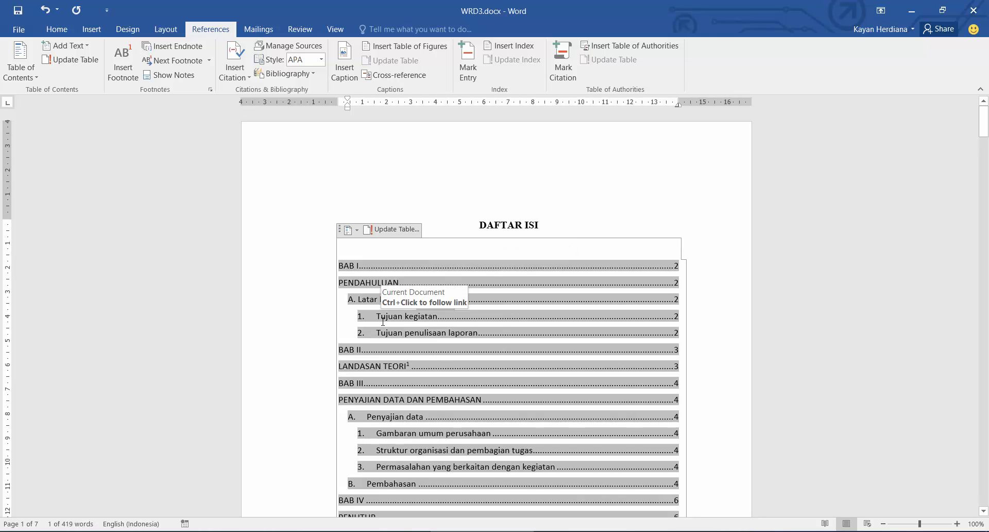
Follow the table of contents to BAB I and merge "BAB I" and "PENDAHULUAN" into one heading paragraph separated by a manual line break.
{"action": "left_click", "coordinate": [366, 266]}
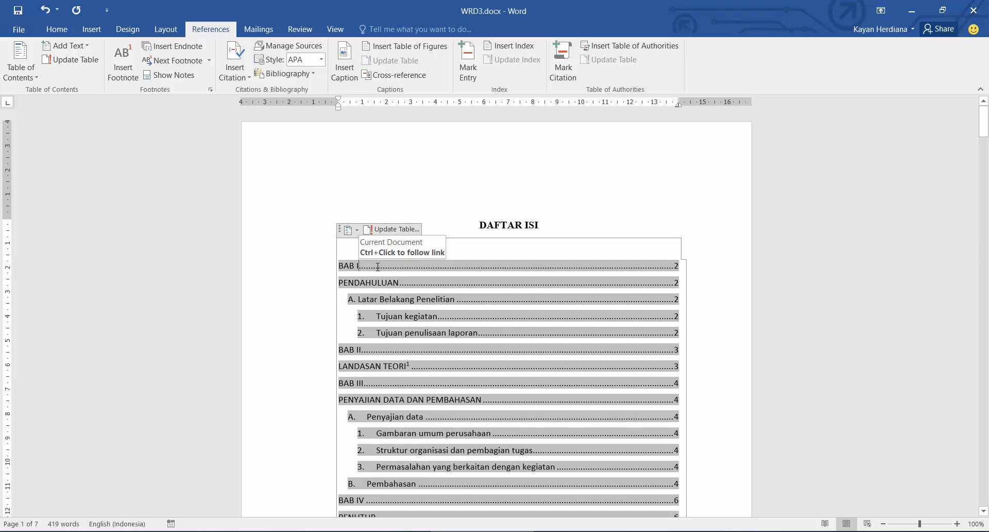
{"action": "left_click", "coordinate": [515, 285], "text": "ctrl"}
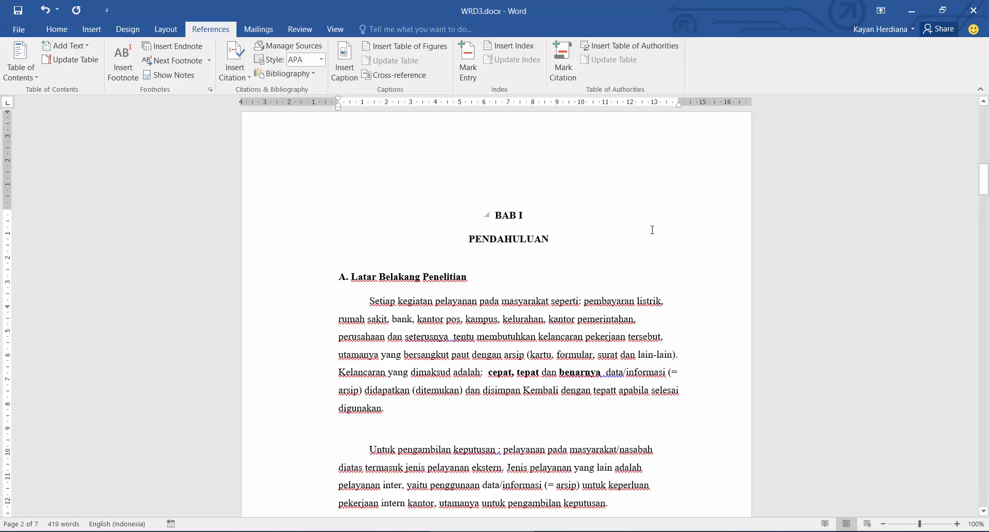
{"action": "key", "text": "BackSpace"}
{"action": "key", "text": "BackSpace"}
{"action": "key", "text": "Return"}
{"action": "key", "text": "BackSpace"}
{"action": "key", "text": "BackSpace"}
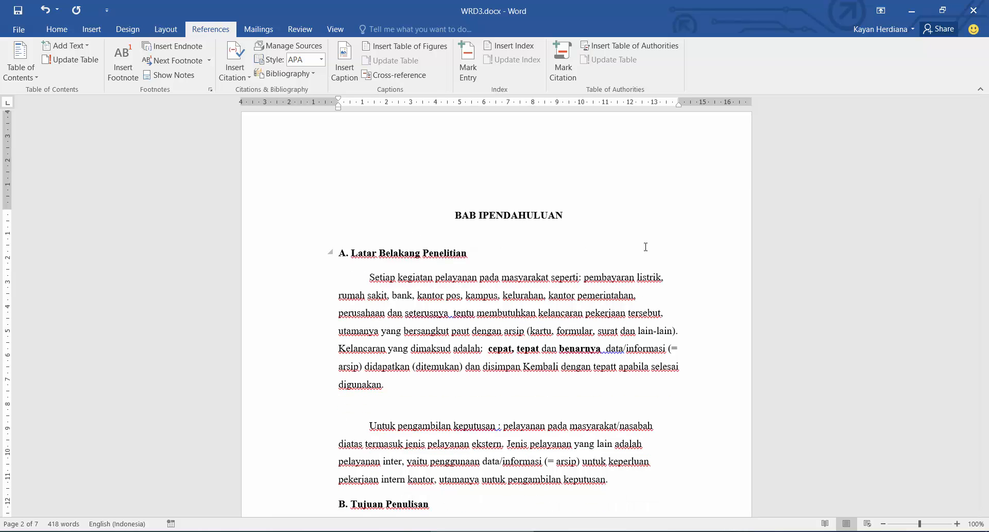
{"action": "key", "text": "Return"}
Update the entire table of contents to reflect the merged BAB I heading.
{"action": "scroll", "coordinate": [588, 267], "scroll_direction": "up", "scroll_amount": 8}
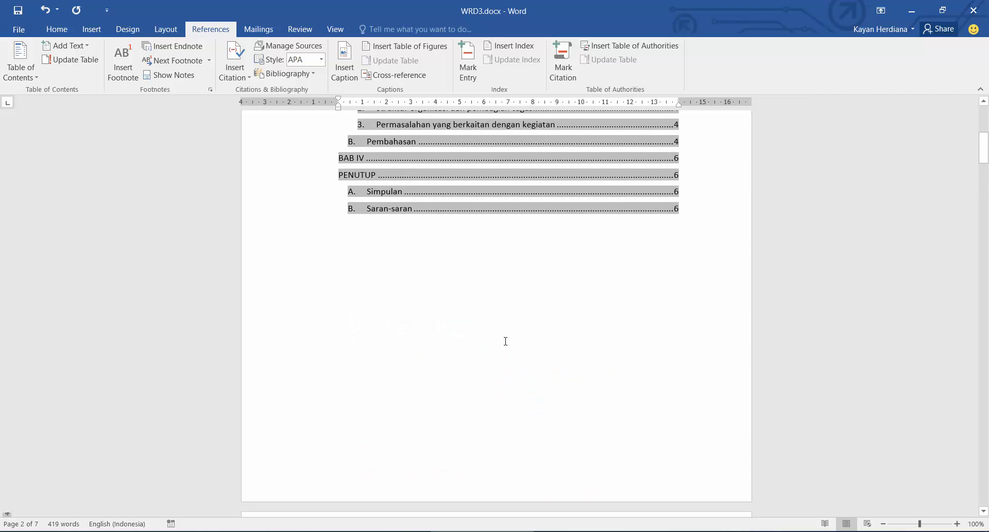
{"action": "scroll", "coordinate": [506, 340], "scroll_direction": "up", "scroll_amount": 6}
{"action": "right_click", "coordinate": [495, 273]}
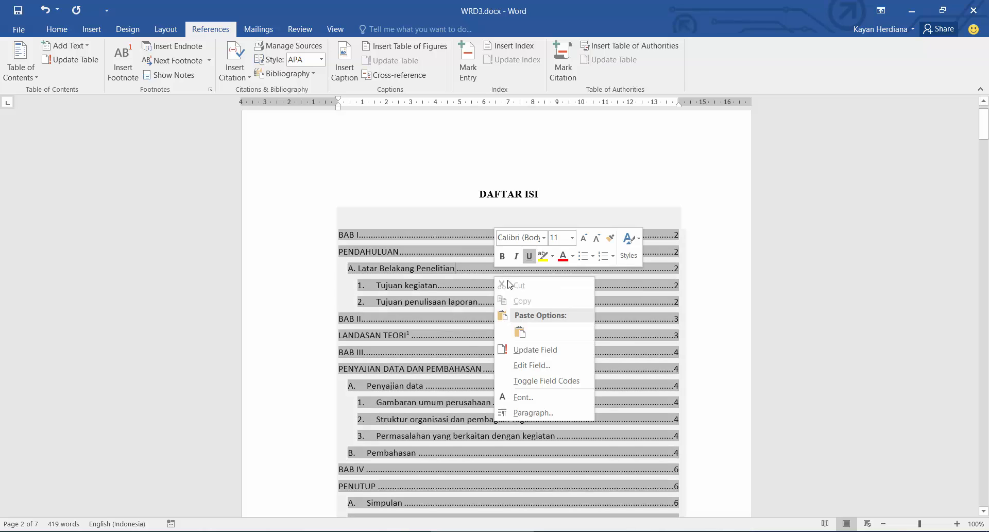
{"action": "left_click", "coordinate": [534, 349]}
{"action": "left_click", "coordinate": [343, 131]}
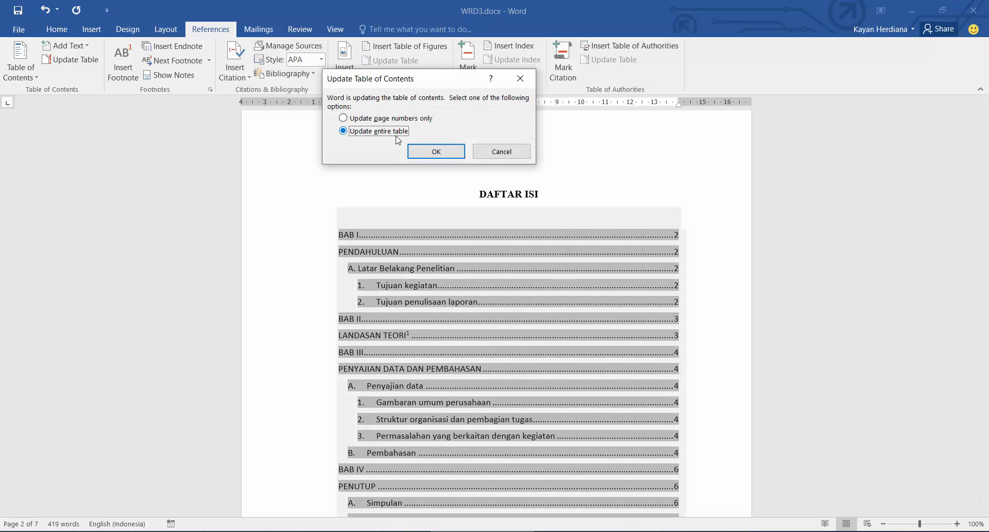
{"action": "left_click", "coordinate": [435, 152]}
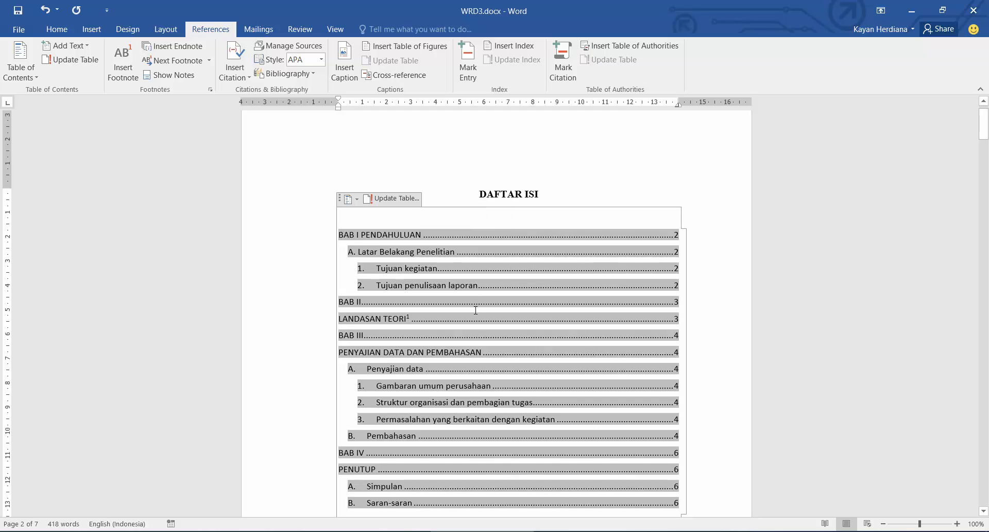
Merge "BAB II" and "LANDASAN TEORI" into one heading paragraph, keeping them on two lines with a manual line break.
{"action": "scroll", "coordinate": [394, 346], "scroll_direction": "down", "scroll_amount": 15}
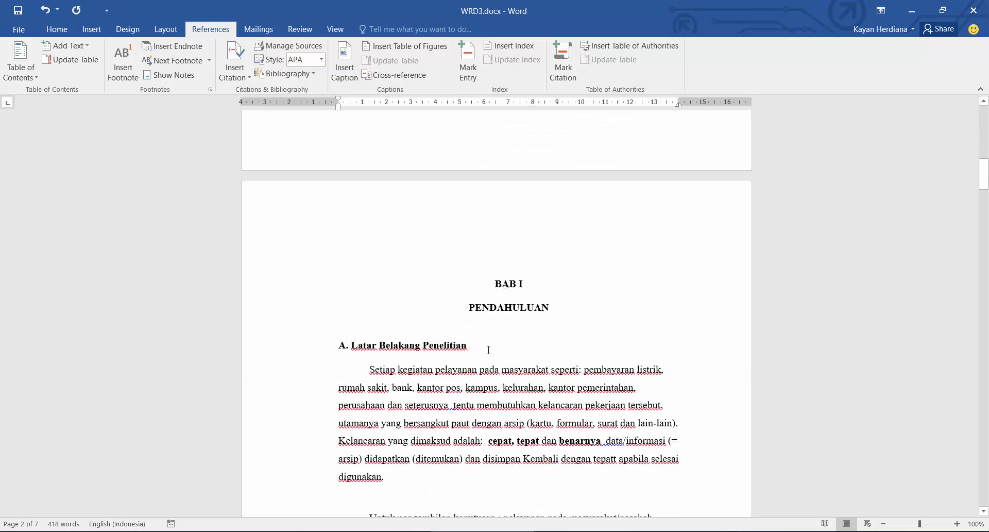
{"action": "scroll", "coordinate": [504, 348], "scroll_direction": "up", "scroll_amount": 10}
{"action": "scroll", "coordinate": [512, 249], "scroll_direction": "down", "scroll_amount": 12}
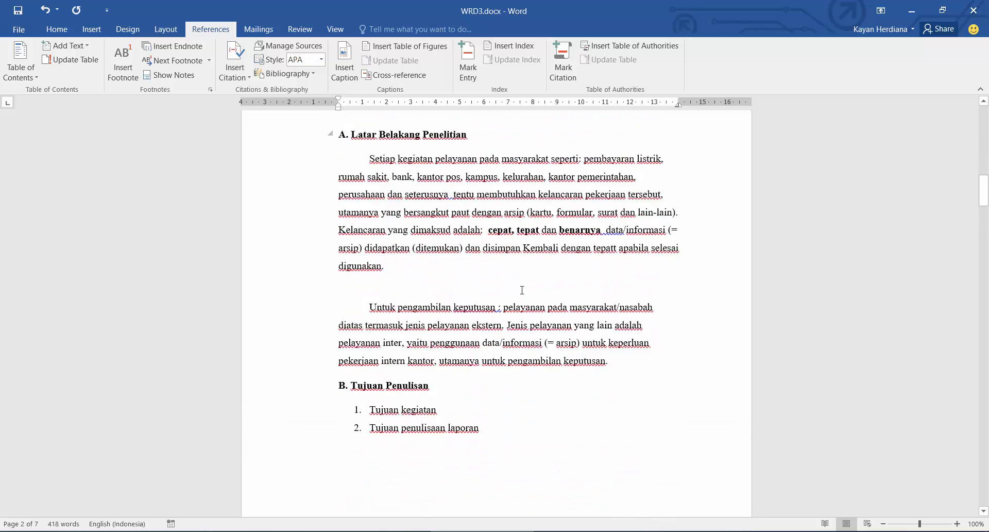
{"action": "scroll", "coordinate": [534, 300], "scroll_direction": "down", "scroll_amount": 5}
{"action": "left_click", "coordinate": [463, 233]}
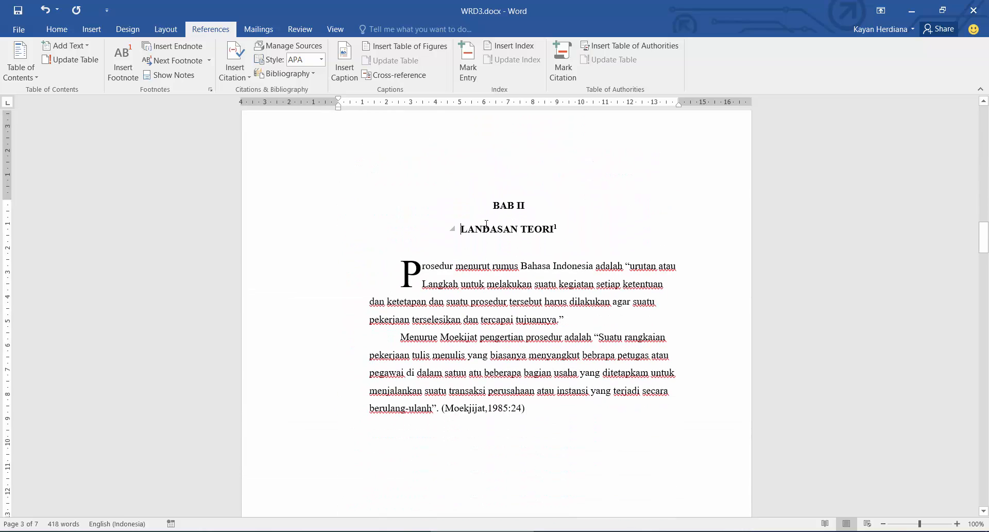
{"action": "key", "text": "BackSpace"}
{"action": "key", "text": "BackSpace"}
{"action": "key", "text": "Return"}
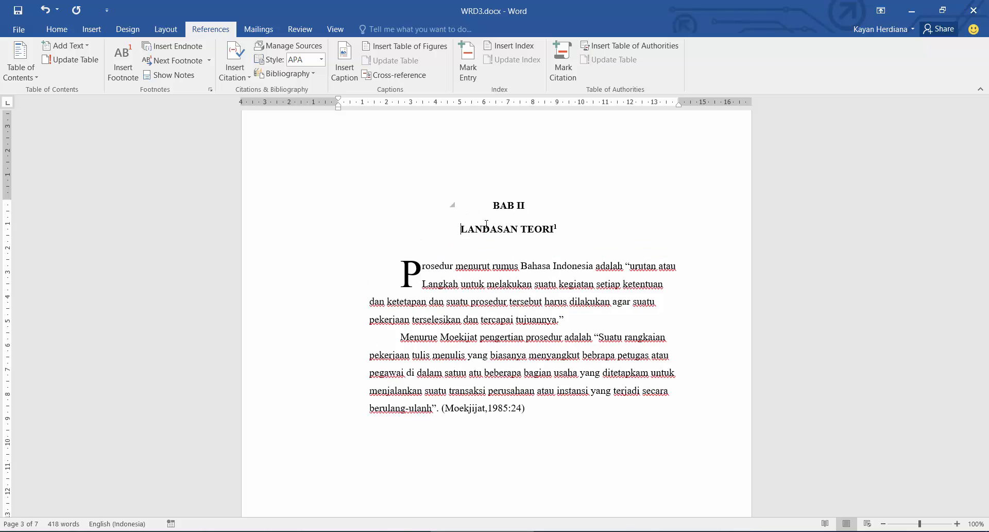
Merge "BAB III" and "PENYAJIAN DATA DAN PEMBAHASAN" into one heading paragraph with a manual line break between them.
{"action": "scroll", "coordinate": [540, 261], "scroll_direction": "down", "scroll_amount": 10}
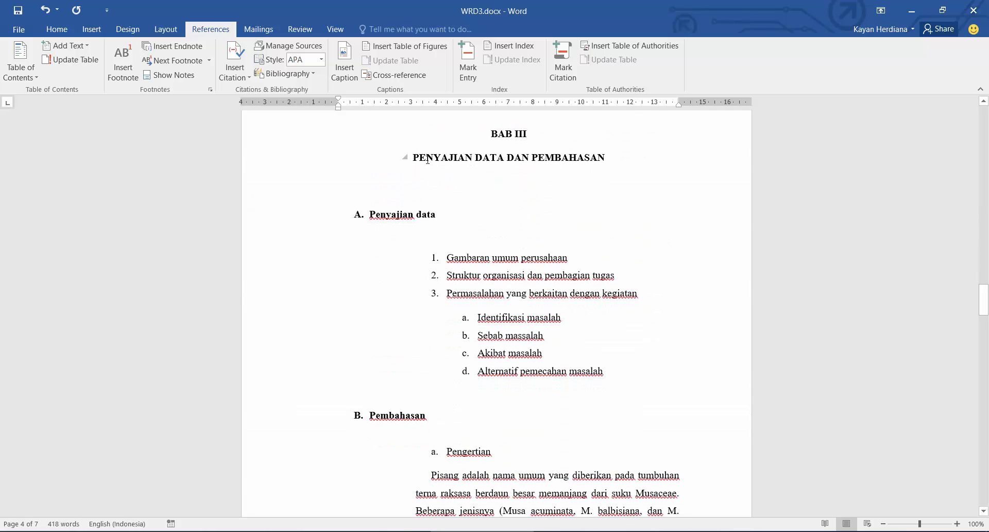
{"action": "left_click", "coordinate": [444, 145]}
{"action": "key", "text": "BackSpace"}
{"action": "key", "text": "BackSpace"}
{"action": "key", "text": "Return"}
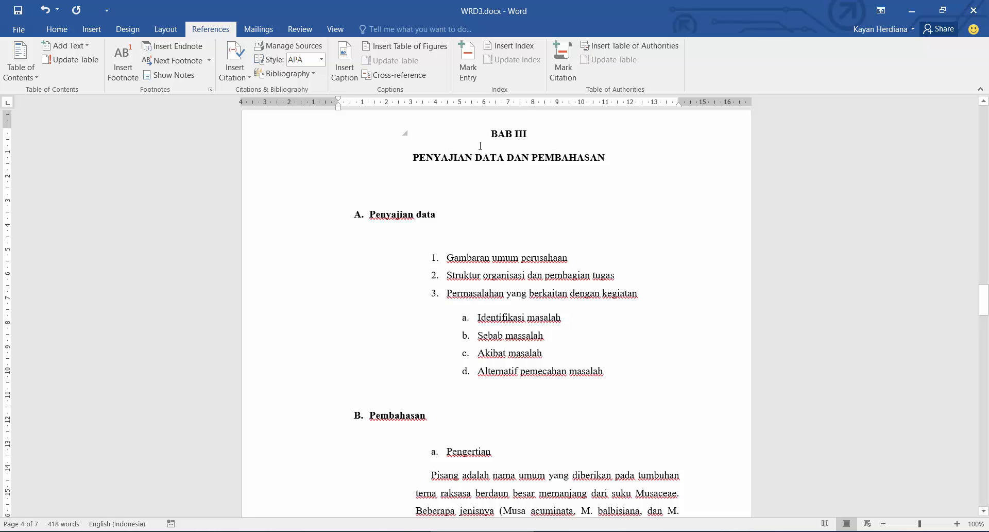
Merge "BAB IV" and "PENUTUP" into one heading paragraph with a manual line break between them.
{"action": "scroll", "coordinate": [506, 259], "scroll_direction": "down", "scroll_amount": 15}
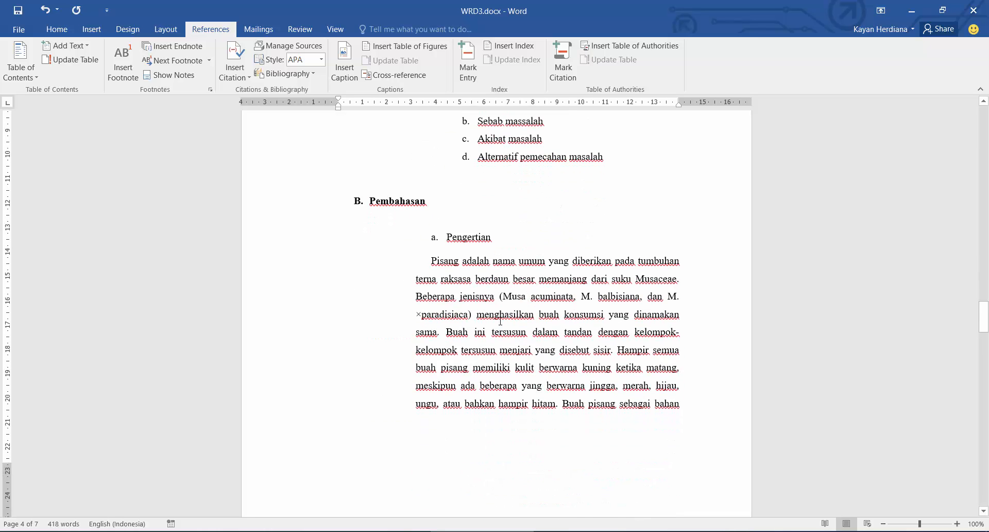
{"action": "scroll", "coordinate": [508, 337], "scroll_direction": "down", "scroll_amount": 20}
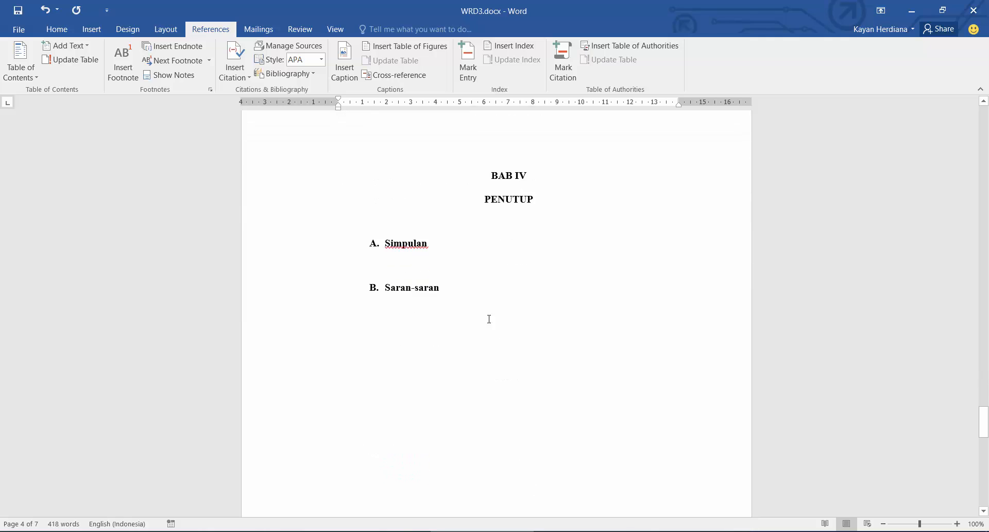
{"action": "left_click", "coordinate": [485, 187]}
{"action": "key", "text": "BackSpace"}
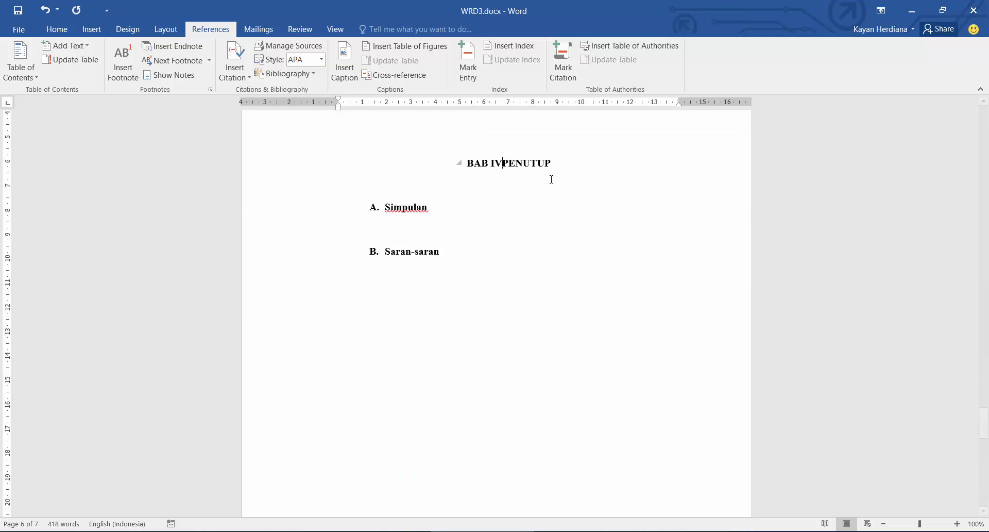
{"action": "key", "text": "Return"}
Return to the DAFTAR ISI page and update the entire table of contents with the merged BAB II, III and IV headings.
{"action": "left_click_drag", "start_coordinate": [984, 417], "coordinate": [985, 131]}
{"action": "left_click", "coordinate": [496, 189]}
{"action": "scroll", "coordinate": [497, 190], "scroll_direction": "up", "scroll_amount": 3}
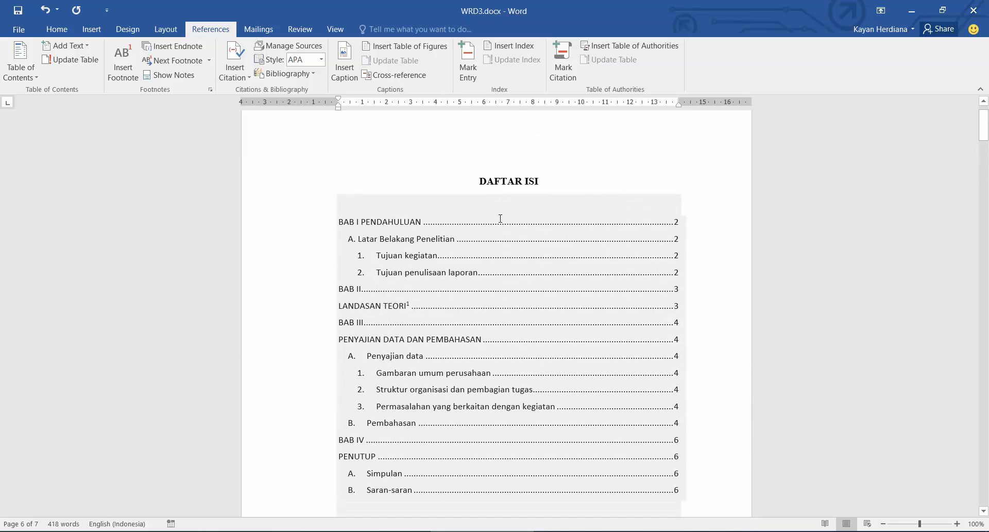
{"action": "right_click", "coordinate": [498, 217]}
{"action": "left_click", "coordinate": [554, 293]}
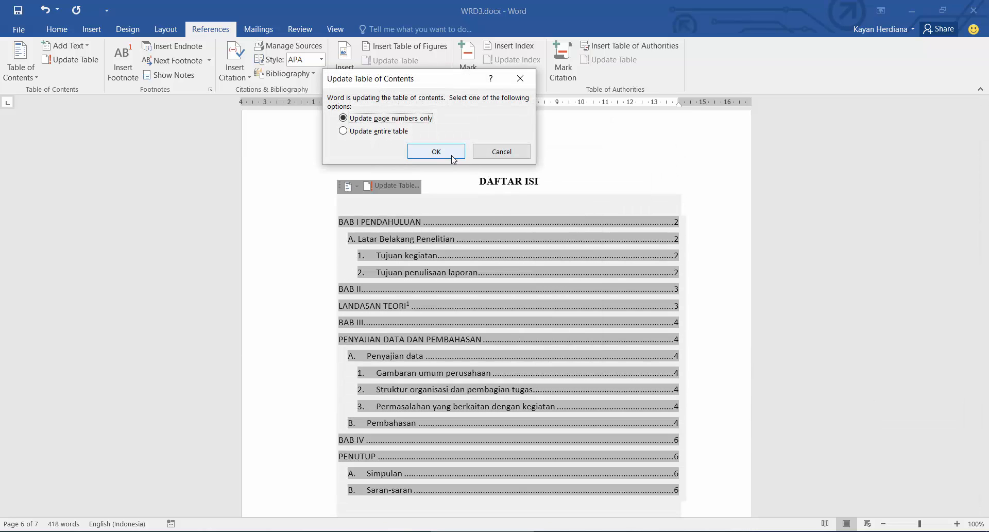
{"action": "left_click", "coordinate": [348, 132]}
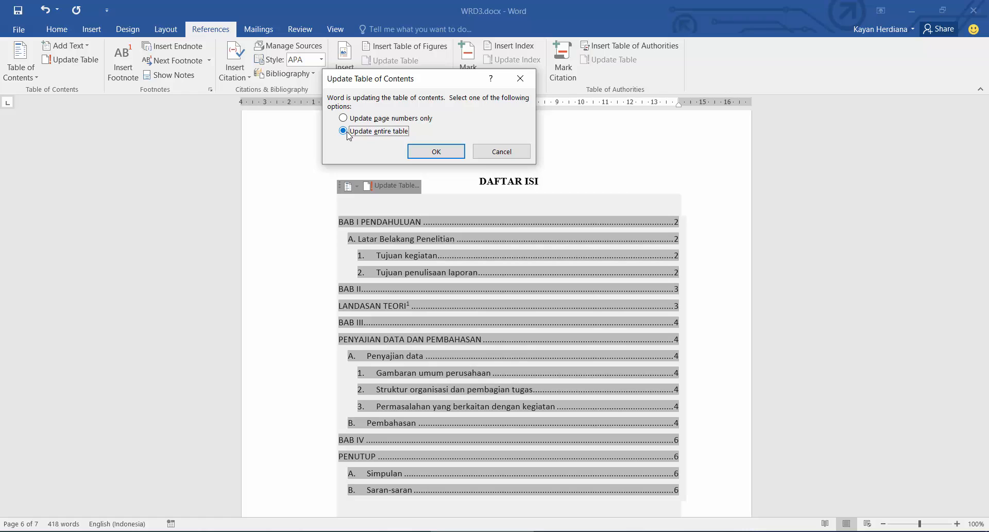
{"action": "left_click", "coordinate": [437, 151]}
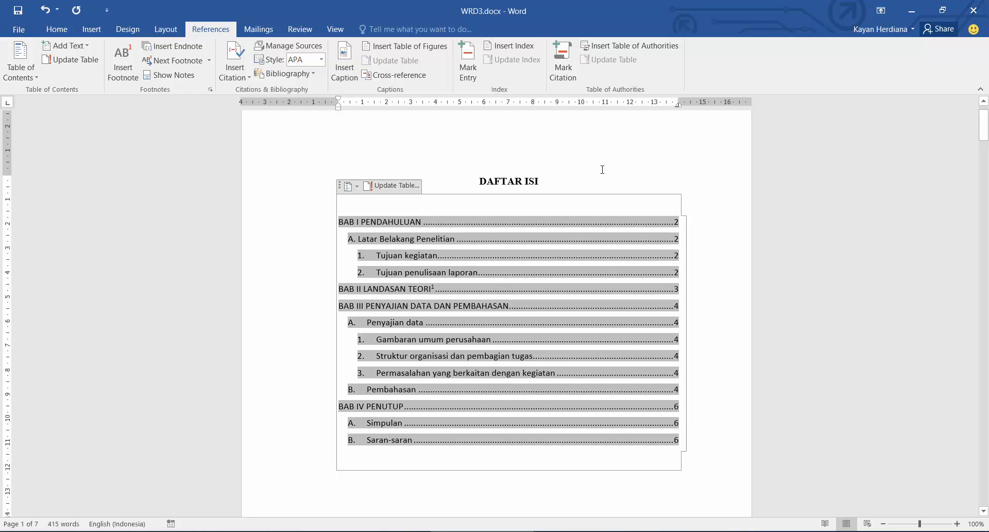
Replace the table of contents with a custom one that shows 4 levels, using the From template format.
{"action": "scroll", "coordinate": [550, 382], "scroll_direction": "up", "scroll_amount": 2}
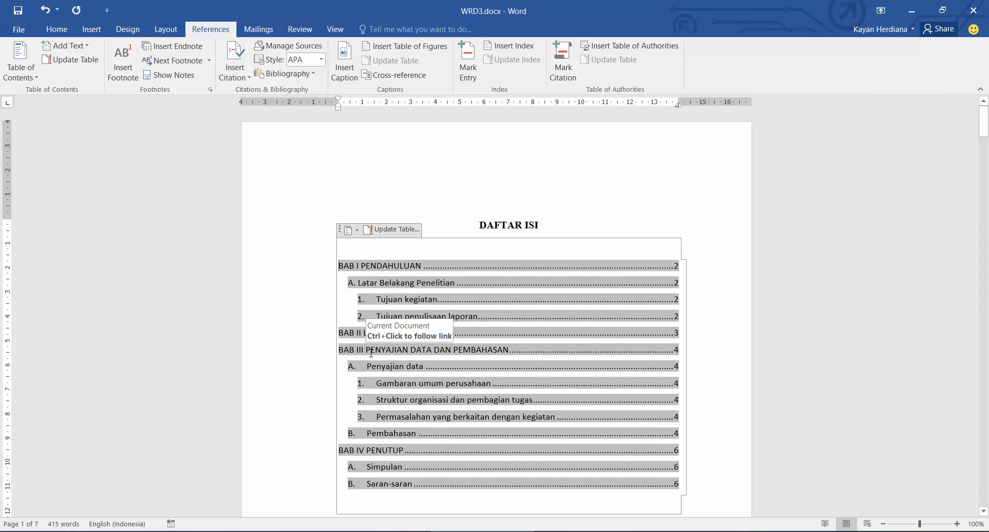
{"action": "left_click_drag", "start_coordinate": [351, 351], "coordinate": [454, 350]}
{"action": "left_click_drag", "start_coordinate": [372, 367], "coordinate": [424, 385]}
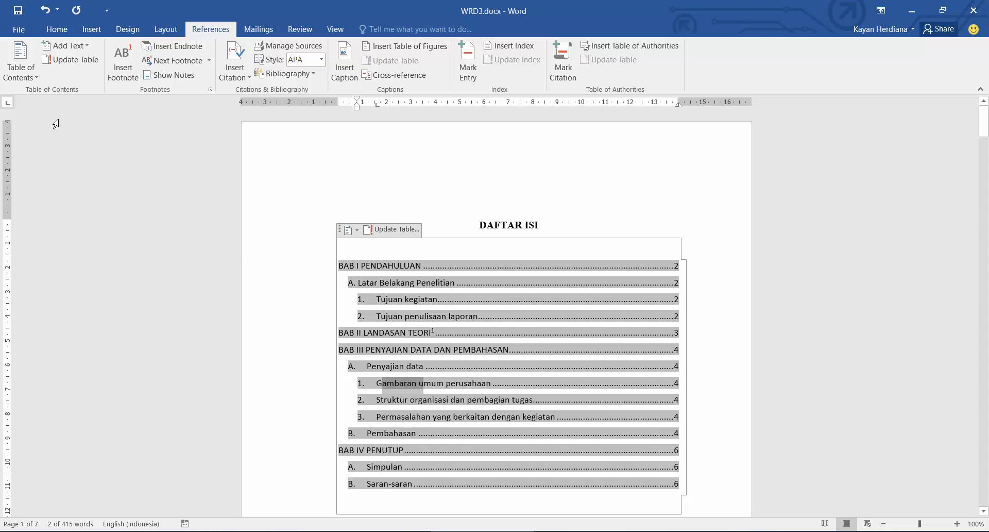
{"action": "left_click", "coordinate": [30, 77]}
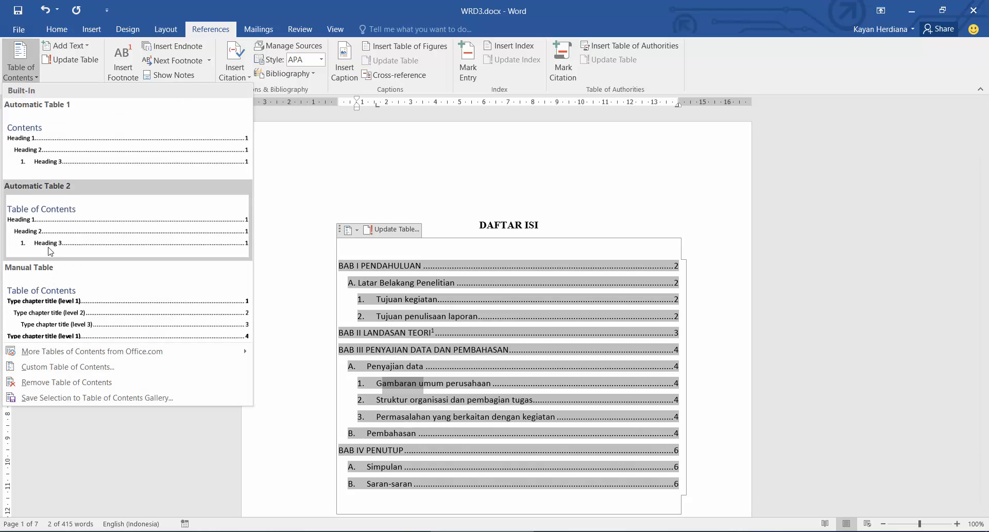
{"action": "left_click", "coordinate": [81, 369]}
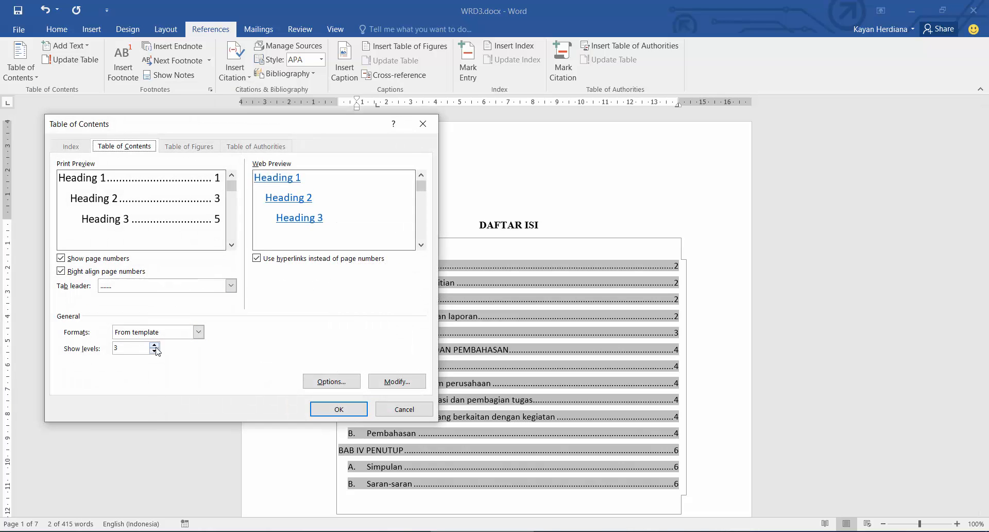
{"action": "left_click", "coordinate": [138, 347]}
{"action": "double_click", "coordinate": [138, 347]}
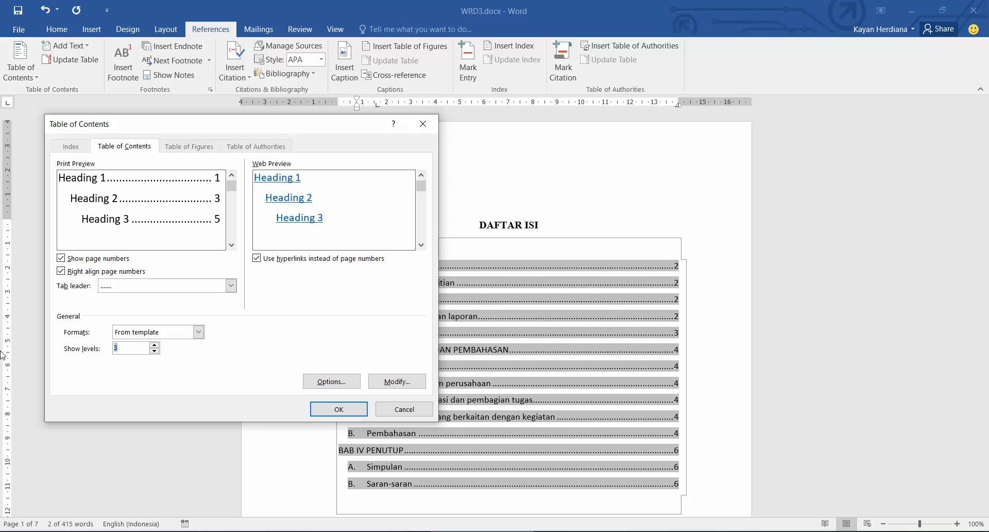
{"action": "left_click", "coordinate": [157, 346]}
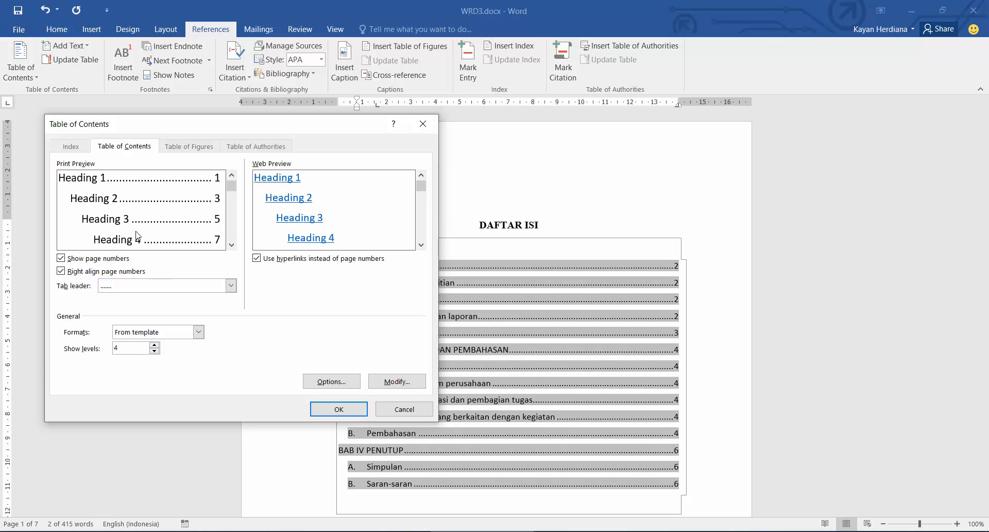
{"action": "left_click", "coordinate": [336, 409]}
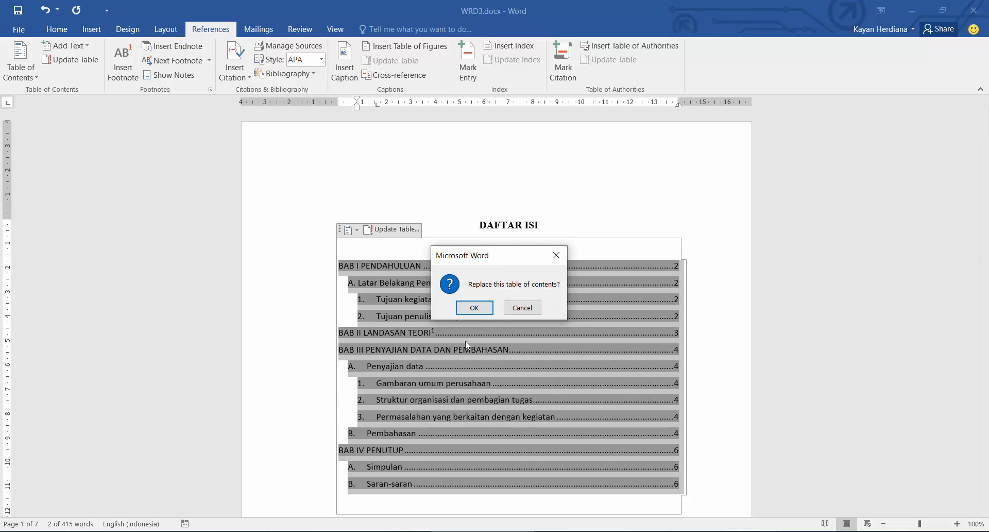
{"action": "left_click", "coordinate": [474, 307]}
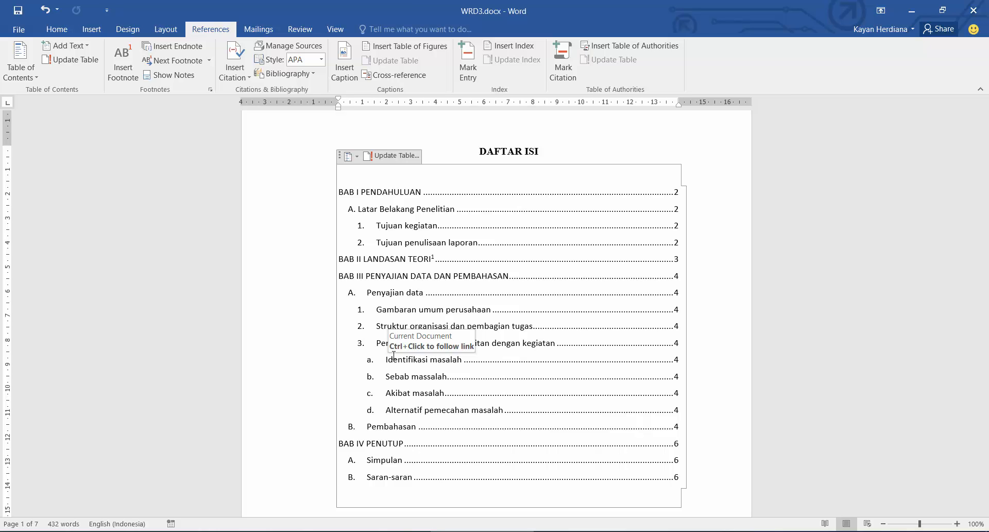
Review the custom table of contents settings, including the number of levels shown, and close them without changes.
{"action": "left_click", "coordinate": [21, 64]}
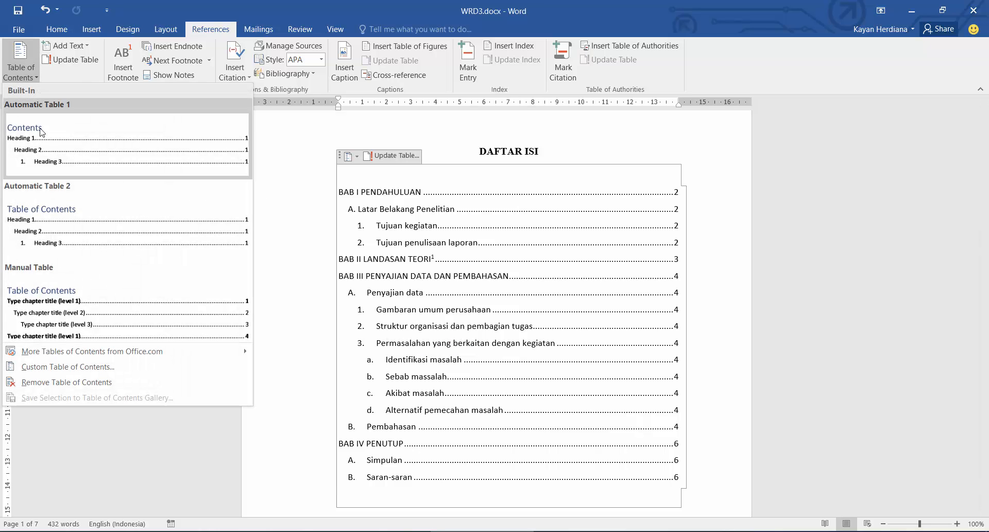
{"action": "left_click", "coordinate": [54, 365]}
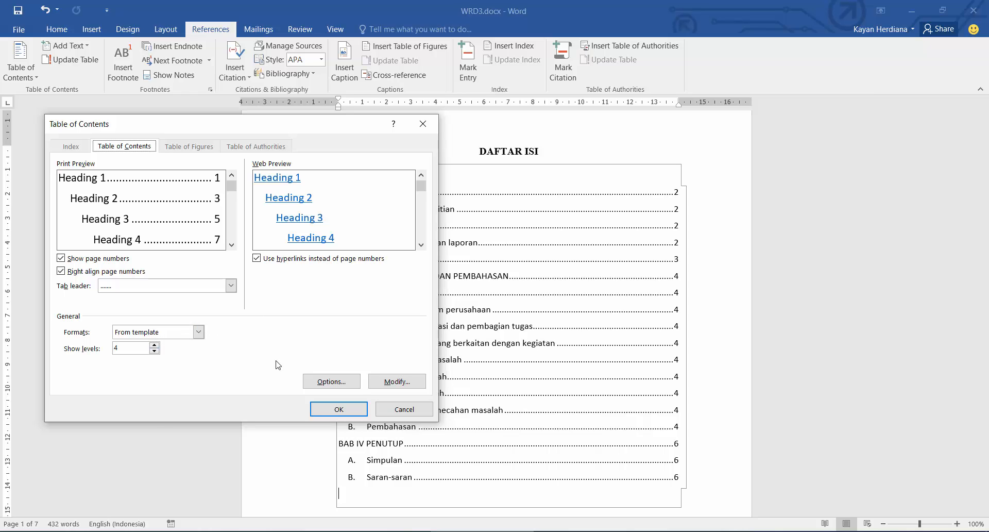
{"action": "left_click", "coordinate": [396, 409]}
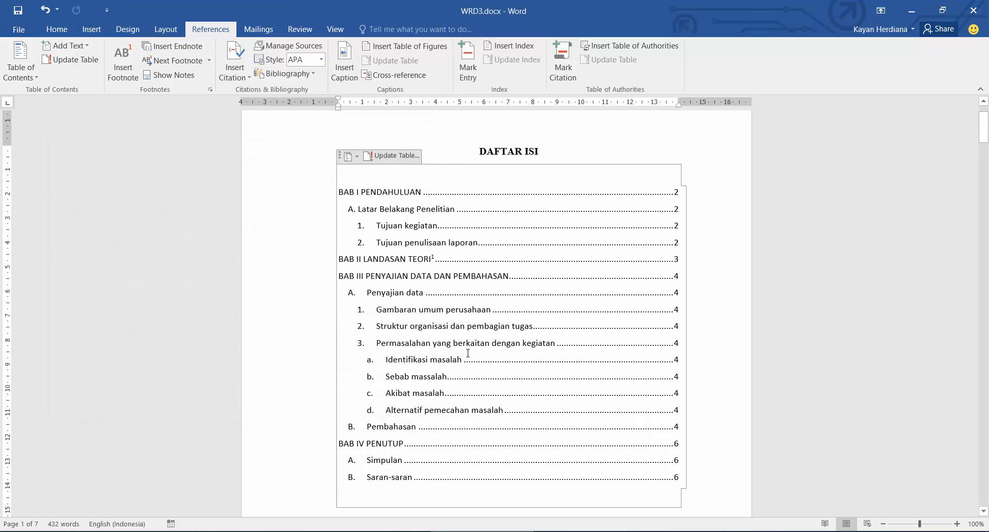